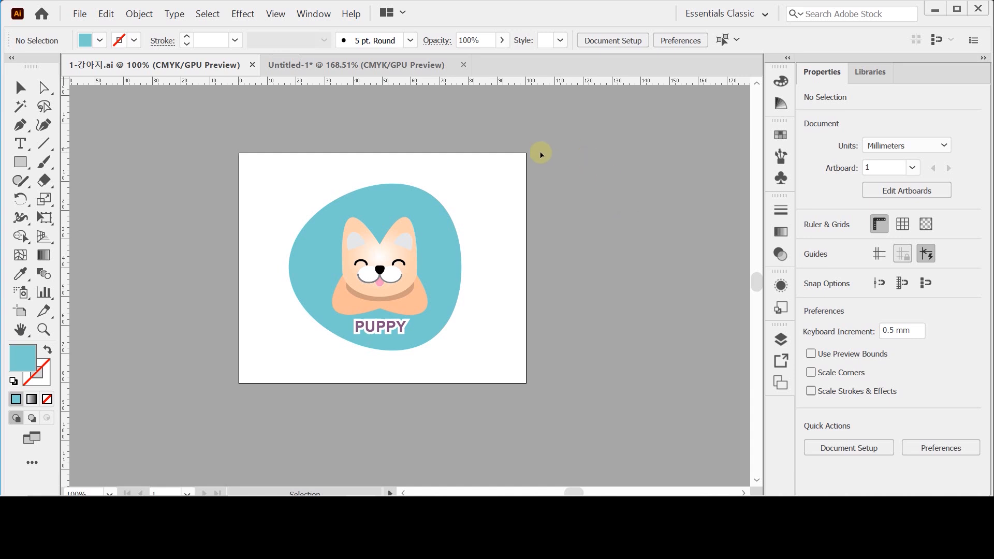
- In the Untitled-1 document, draw a 26 × 18 mm ellipse with default white fill and black stroke, centred on the vertical guide
click(404, 66)
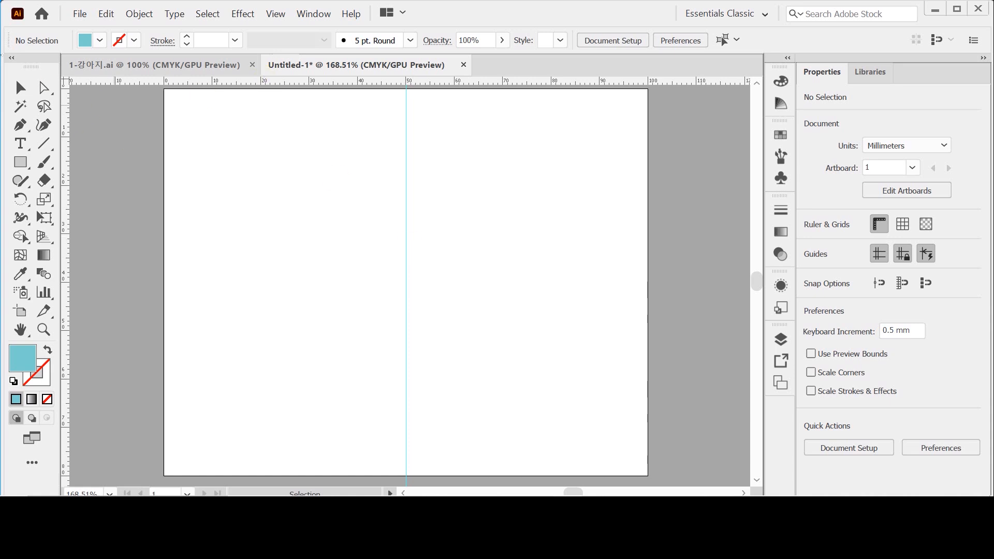
click(24, 162)
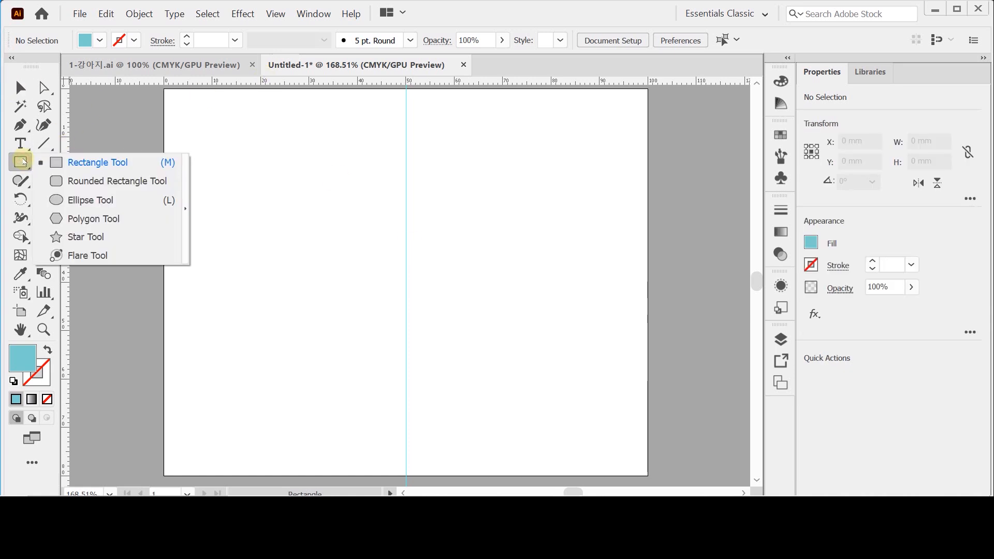
click(138, 202)
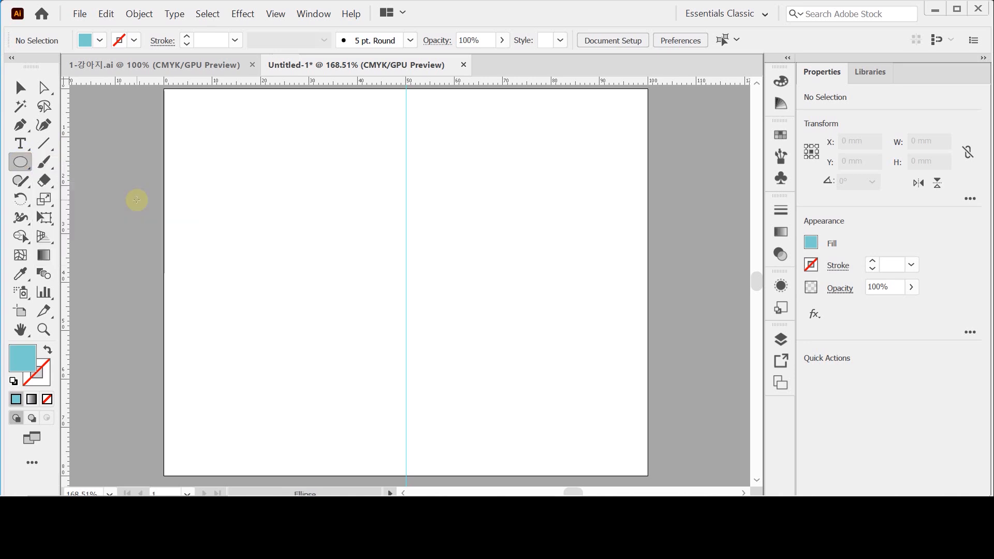
click(13, 382)
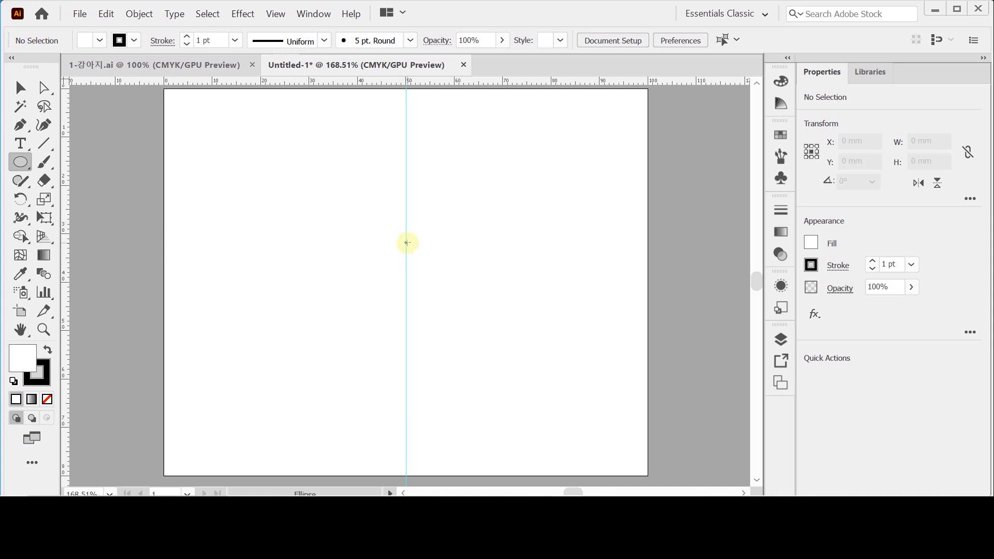
click(311, 205)
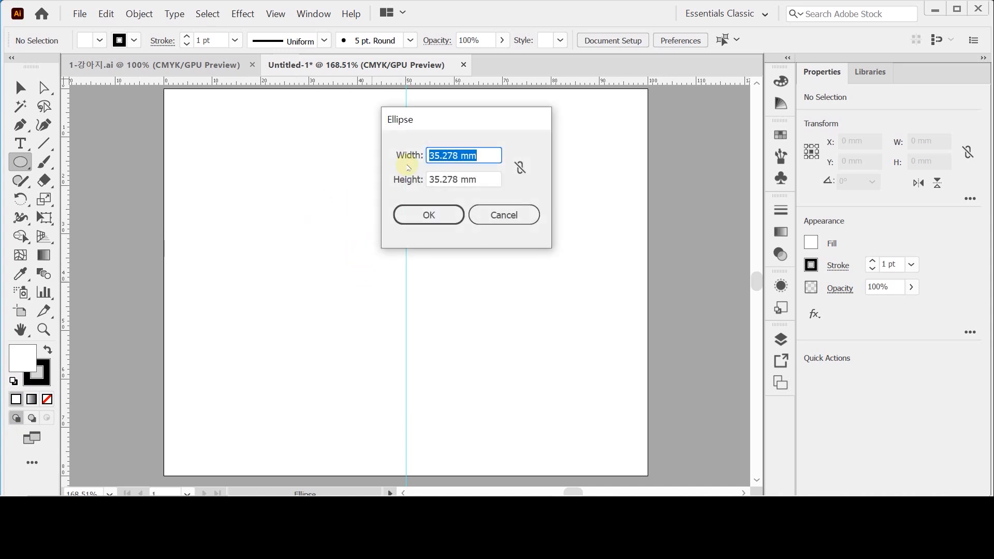
text(26)
key(Tab)
text(18)
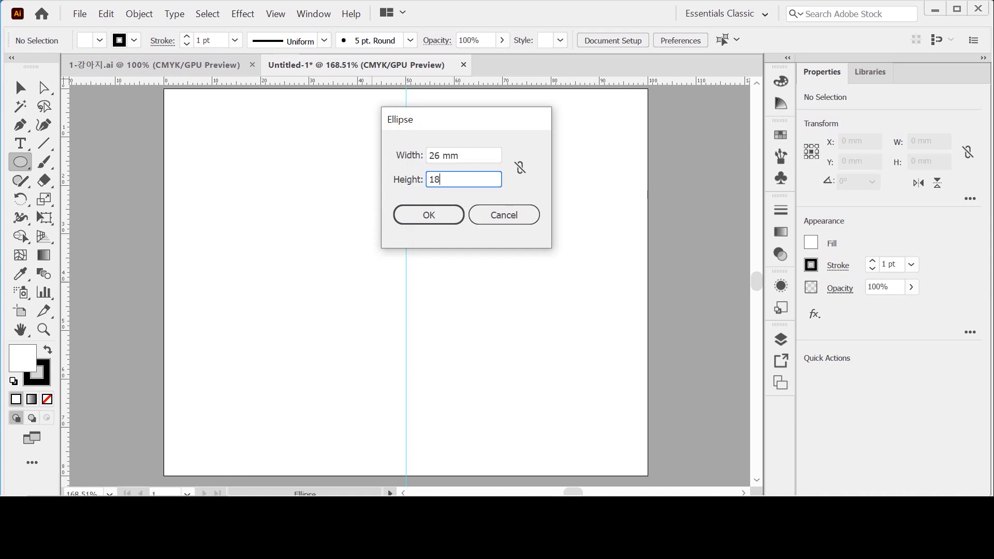
key(Return)
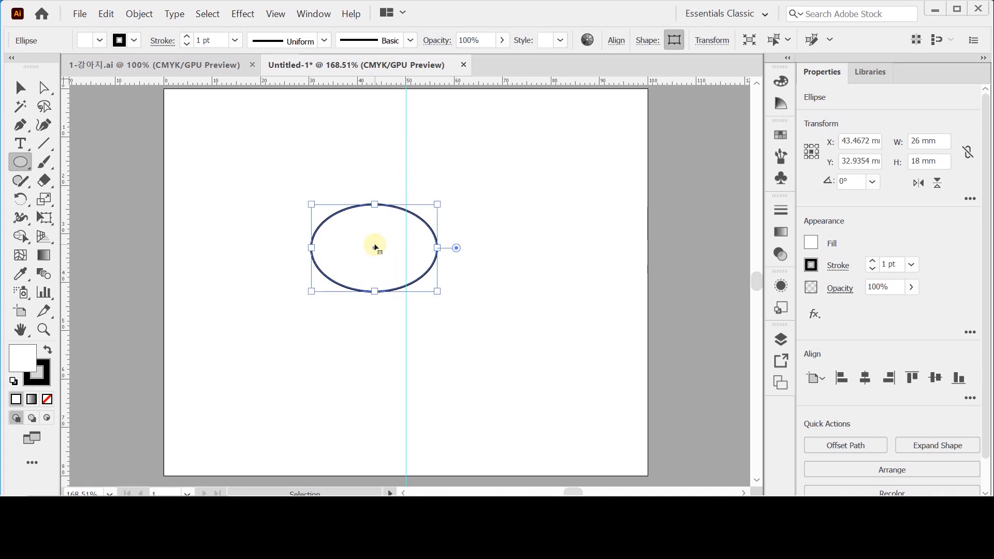
drag(374, 247, 407, 247)
key(ctrl+=)
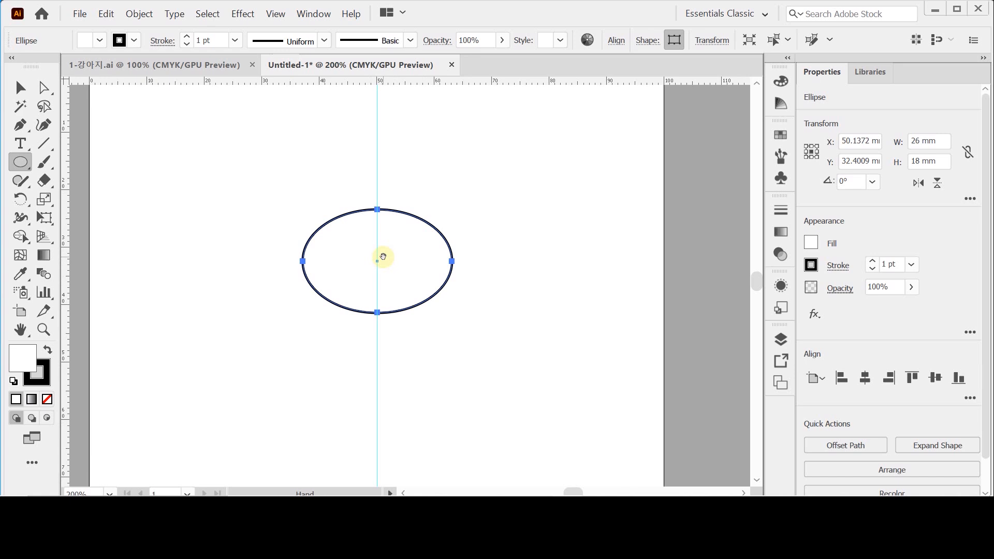
- Try to raise the ellipse's left half into an ear using the top anchor's left direction handle, and undo it
key(ctrl)
click(41, 89)
drag(42, 93, 83, 94)
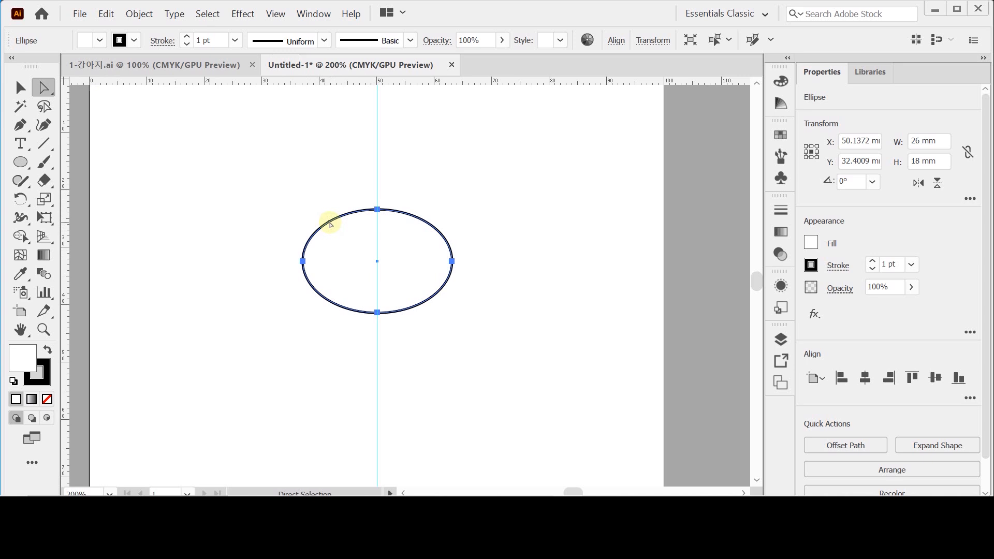
drag(316, 191, 356, 239)
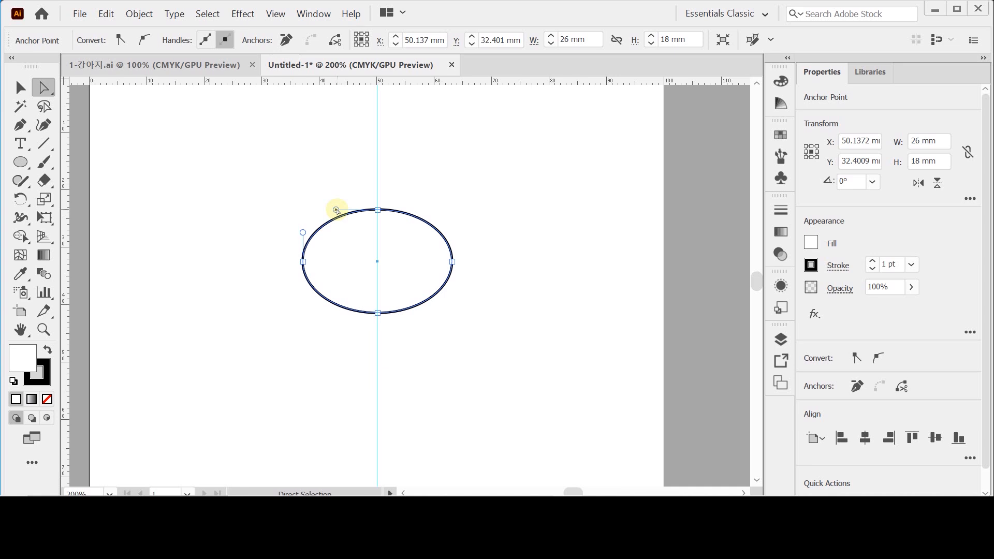
drag(337, 210, 315, 117)
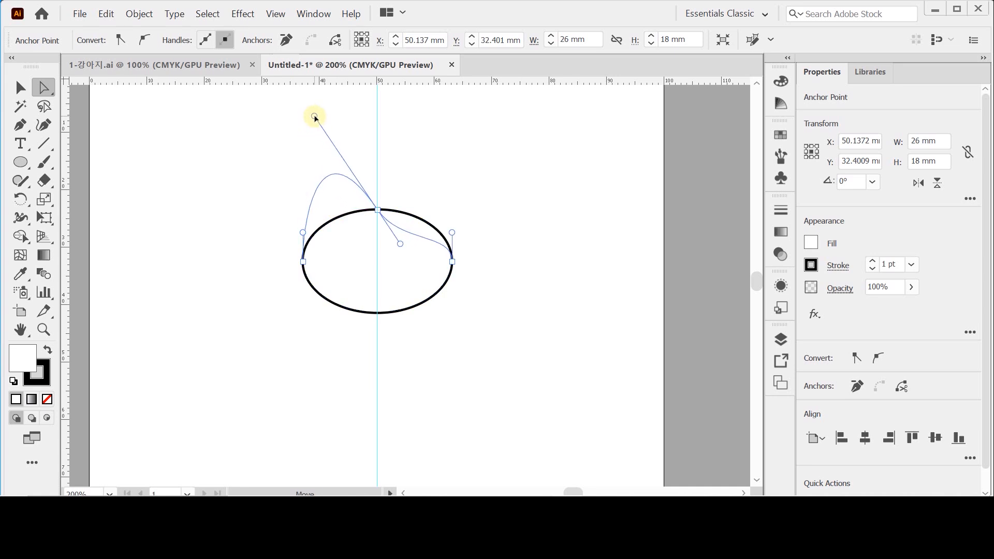
drag(314, 117, 320, 170)
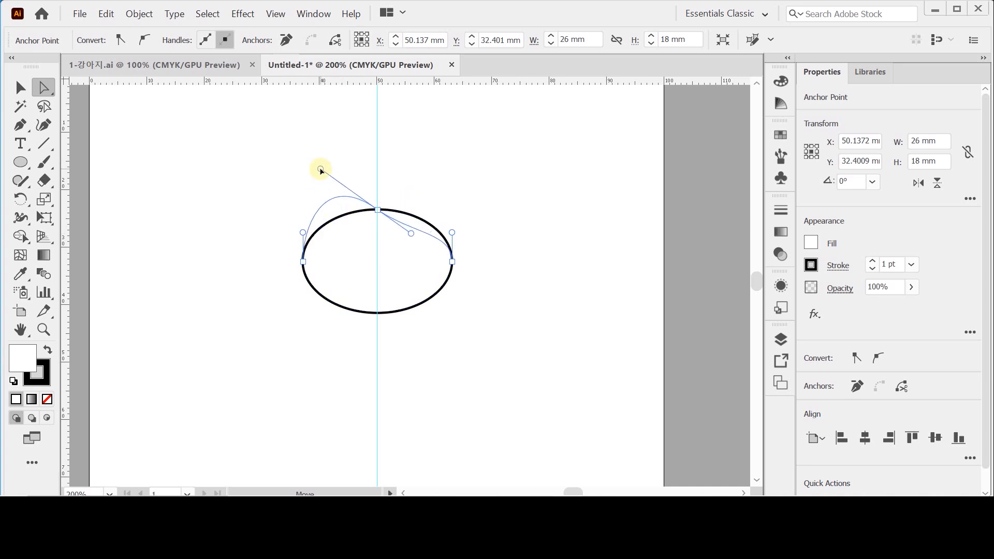
drag(320, 170, 322, 127)
click(106, 14)
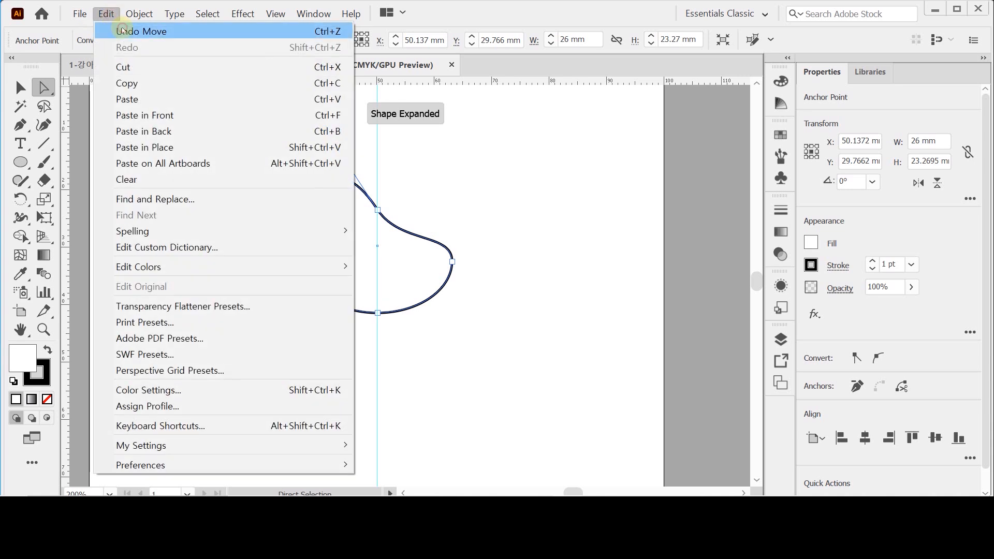
click(122, 30)
- Pull only the left direction handle of the ellipse's top anchor up and outward to form a pointed left ear, making the shape about 28 mm high
drag(312, 177, 360, 237)
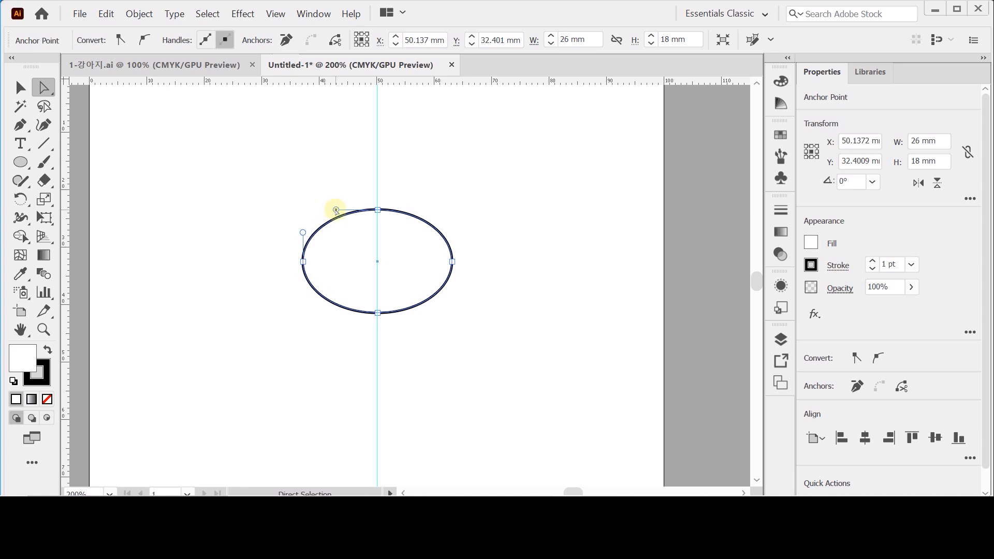
key(alt)
drag(335, 210, 300, 195)
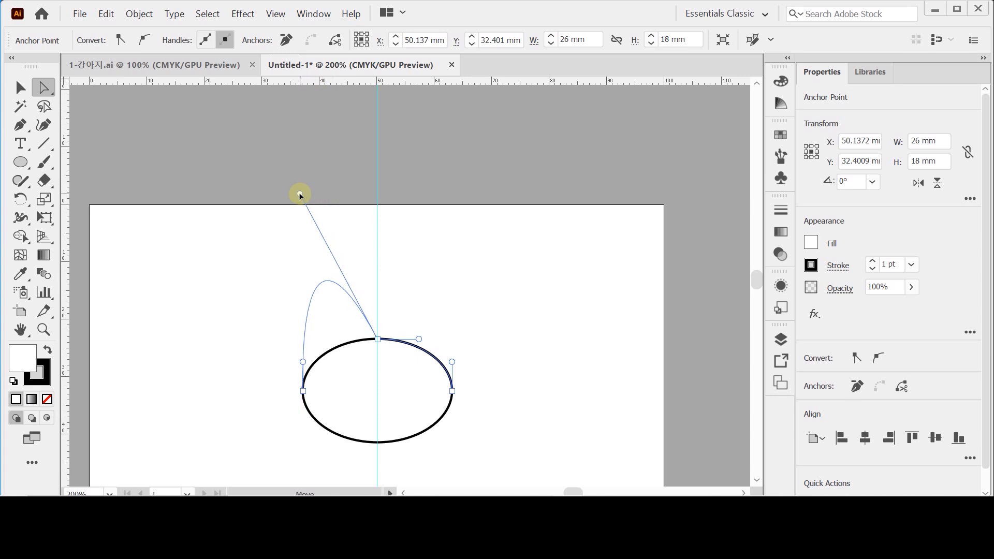
drag(301, 195, 300, 194)
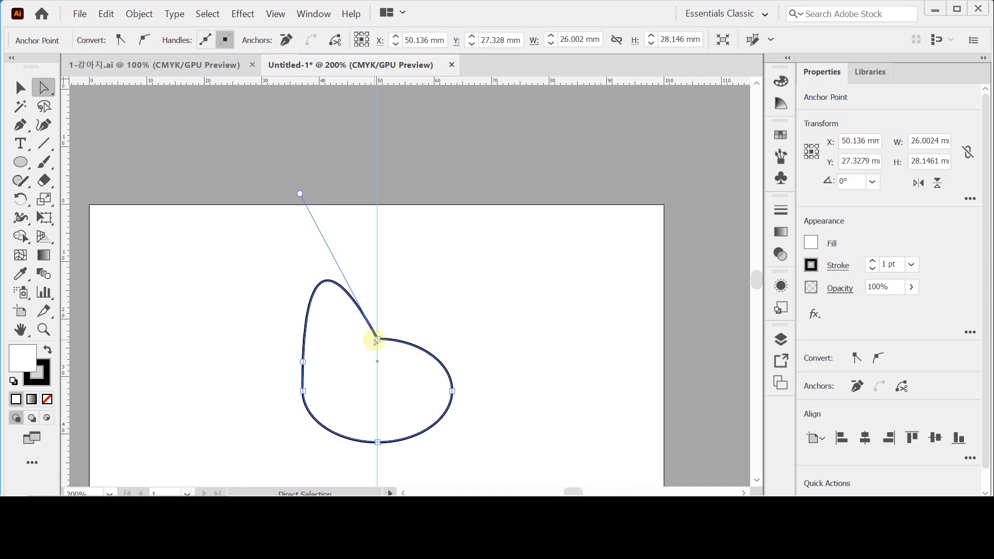
- Pull only the right direction handle of the top anchor up and outward to form a right ear mirroring the left one
scroll(440, 358, down, 1)
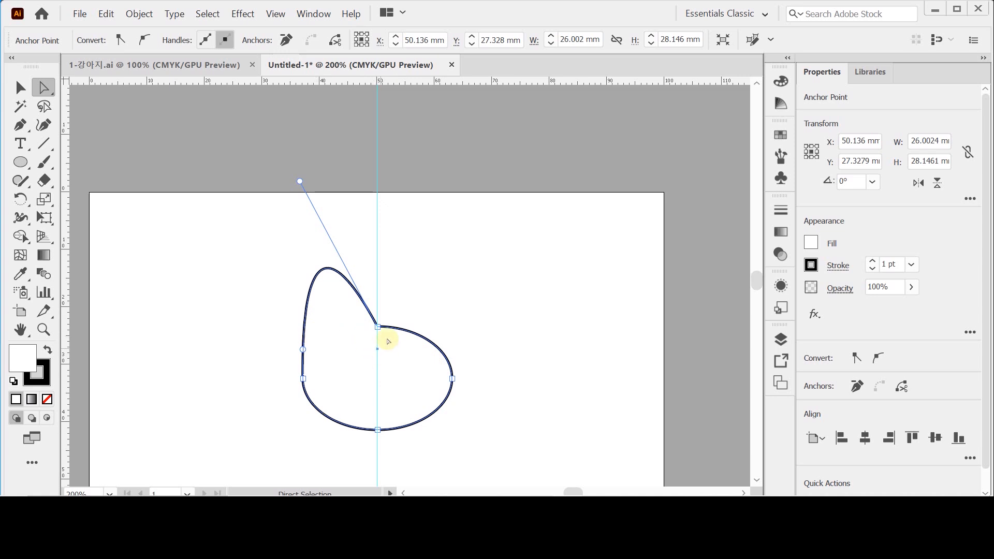
drag(438, 309, 392, 357)
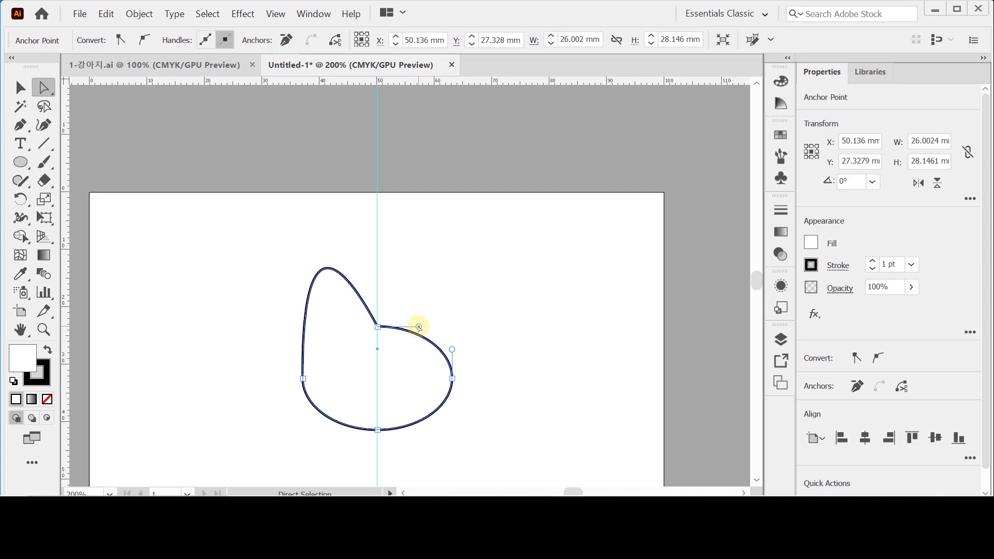
key(alt)
drag(418, 327, 445, 183)
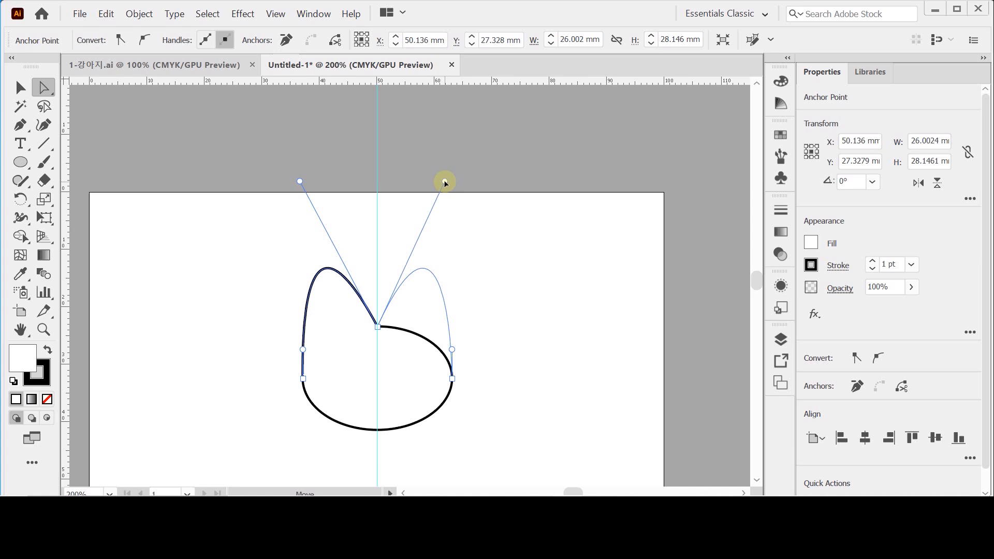
drag(445, 183, 445, 180)
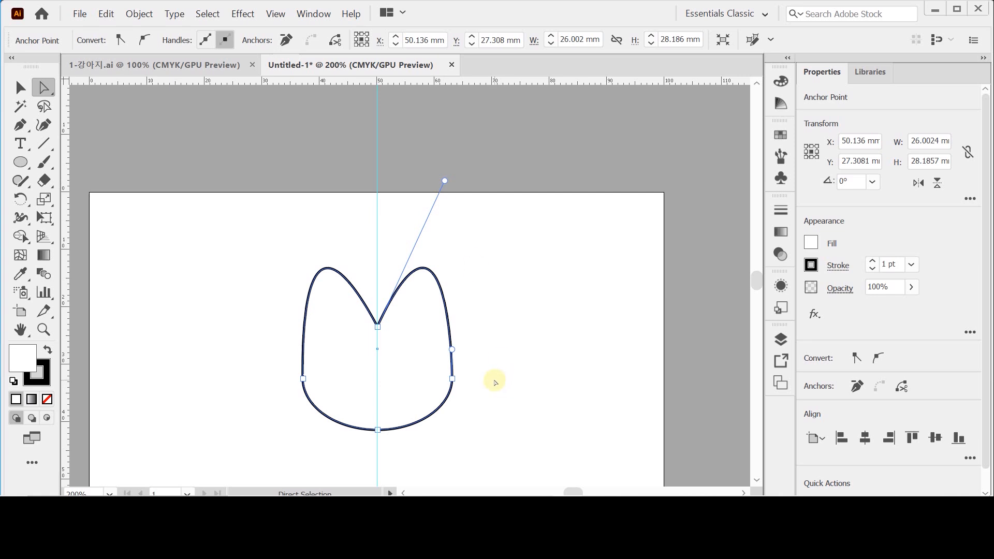
- Apply a radial gradient fill to the head shape and switch its white starting stop to the CMYK color model
ctrl+click(431, 367)
drag(368, 278, 389, 290)
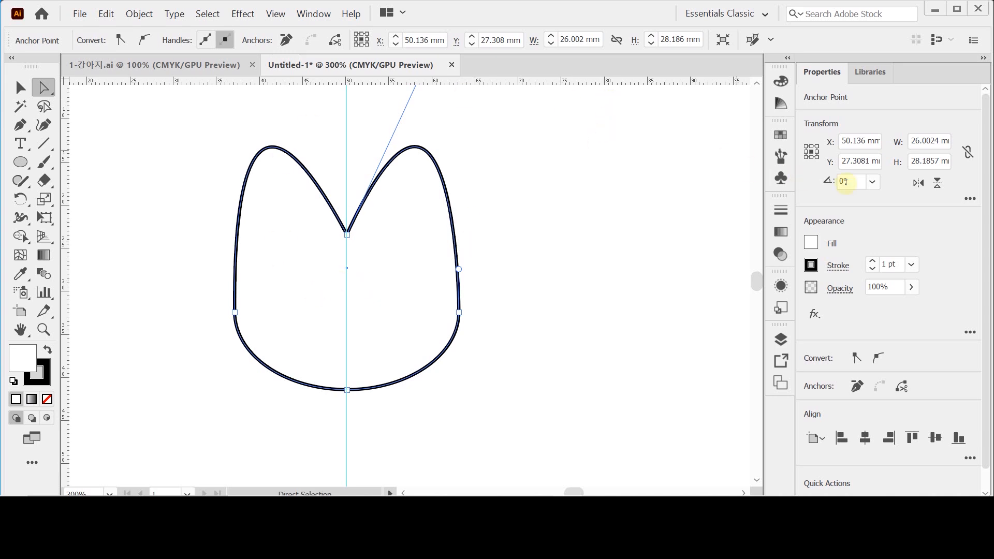
click(781, 231)
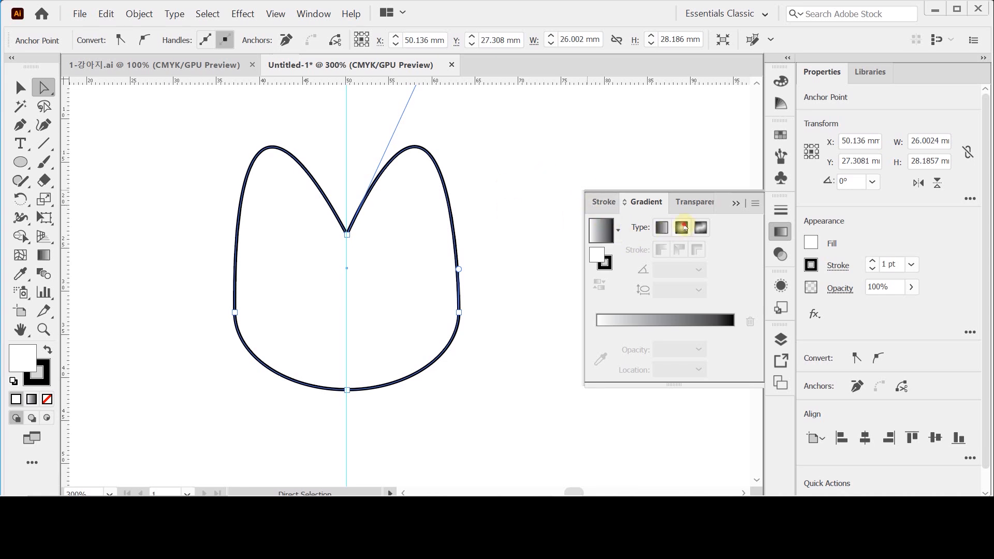
click(683, 227)
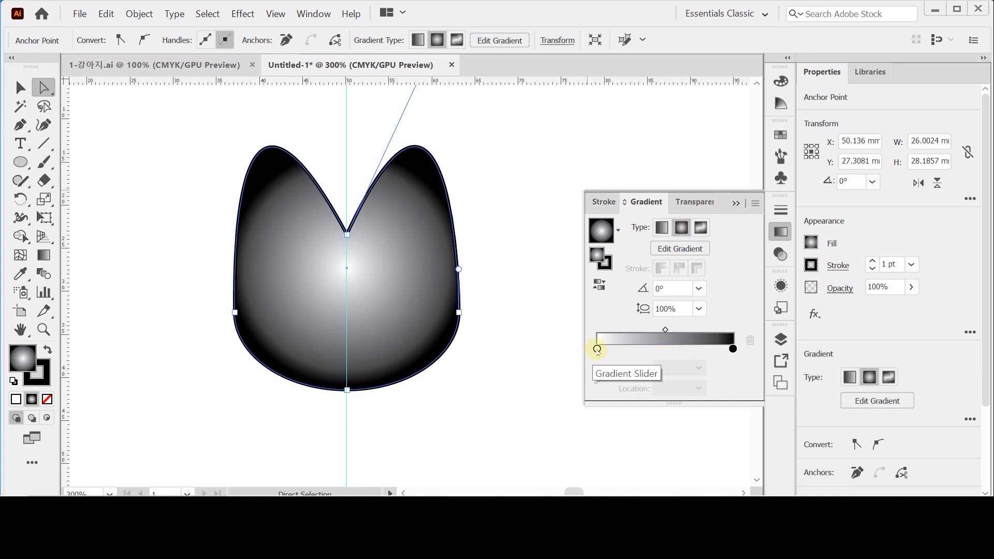
click(597, 349)
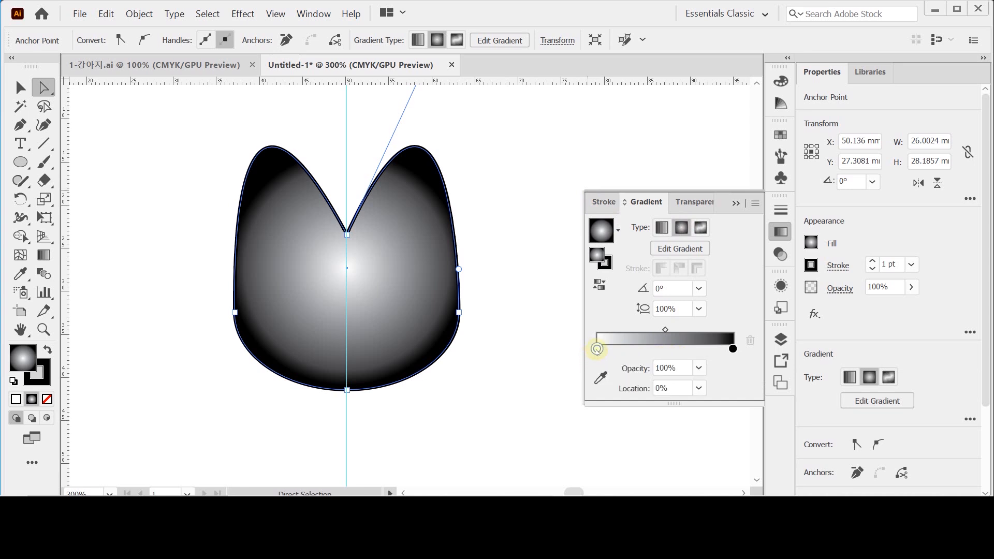
double_click(597, 349)
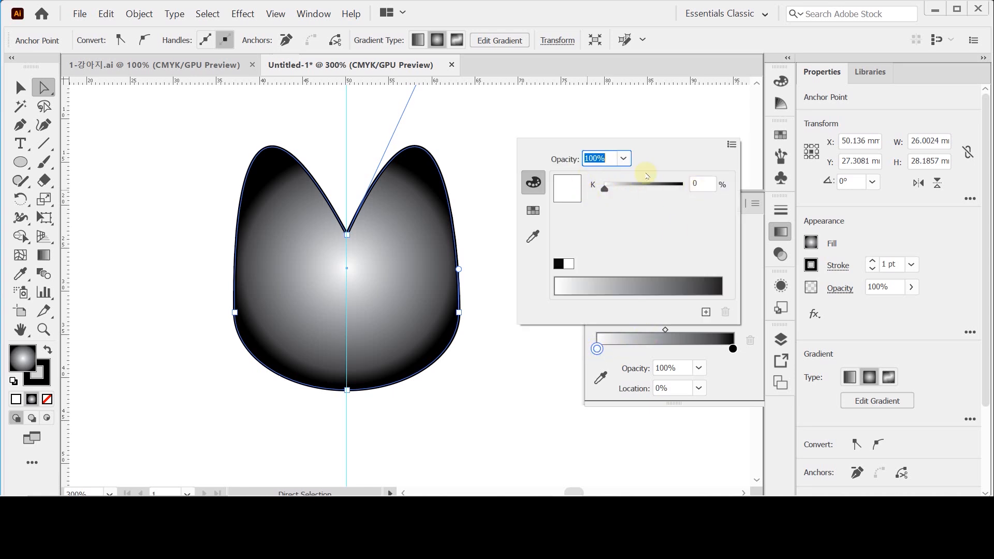
click(731, 144)
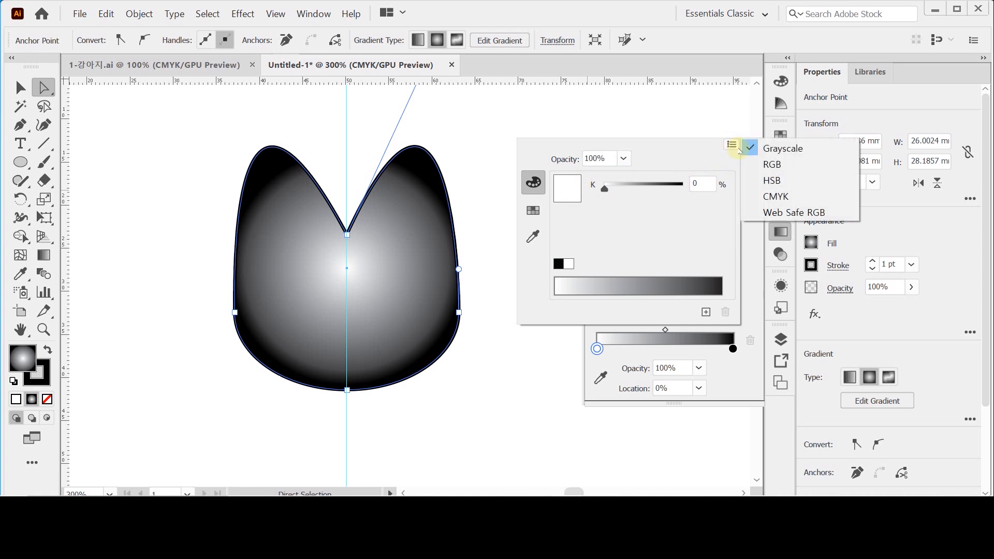
click(768, 196)
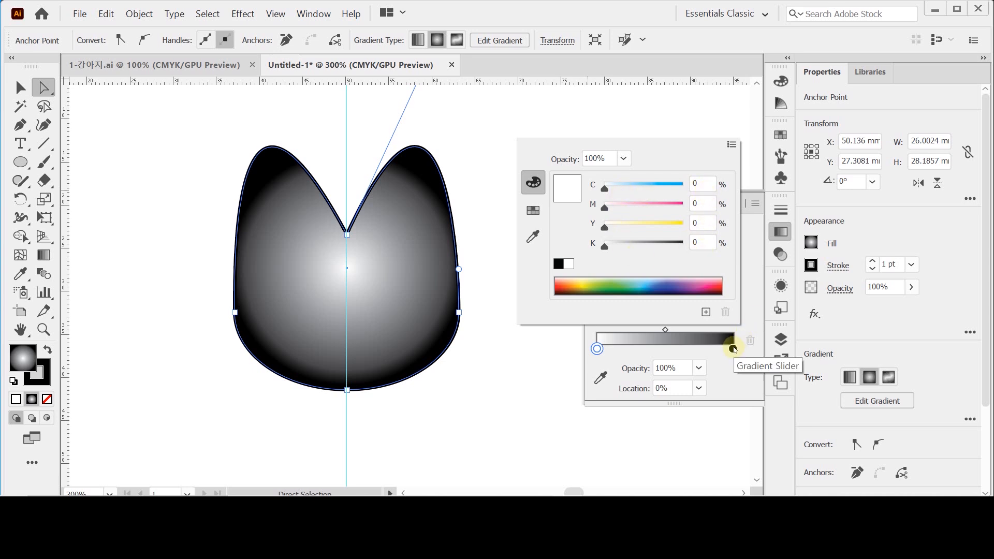
- Change the gradient's black end stop to the CMYK color C 0, M 20, Y 30, K 0
click(733, 348)
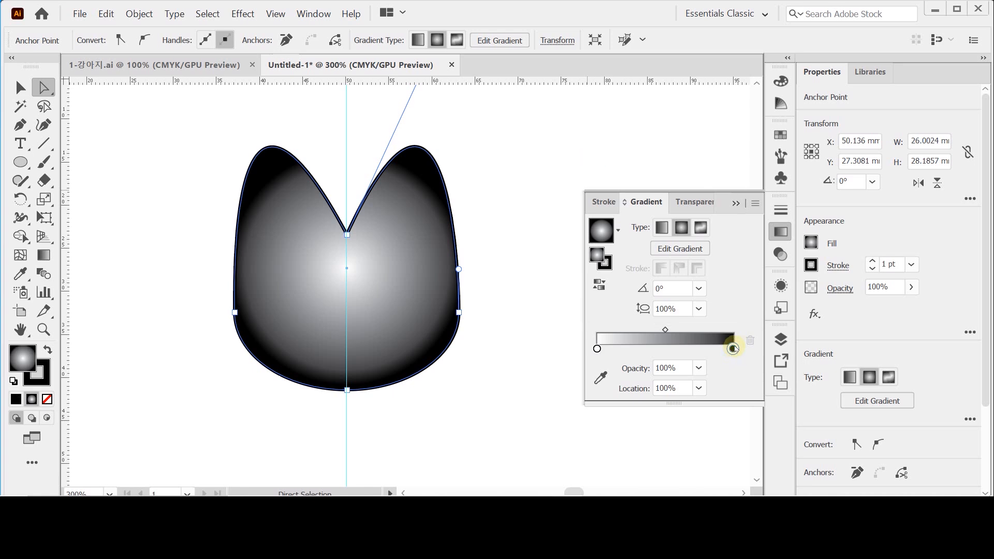
double_click(733, 348)
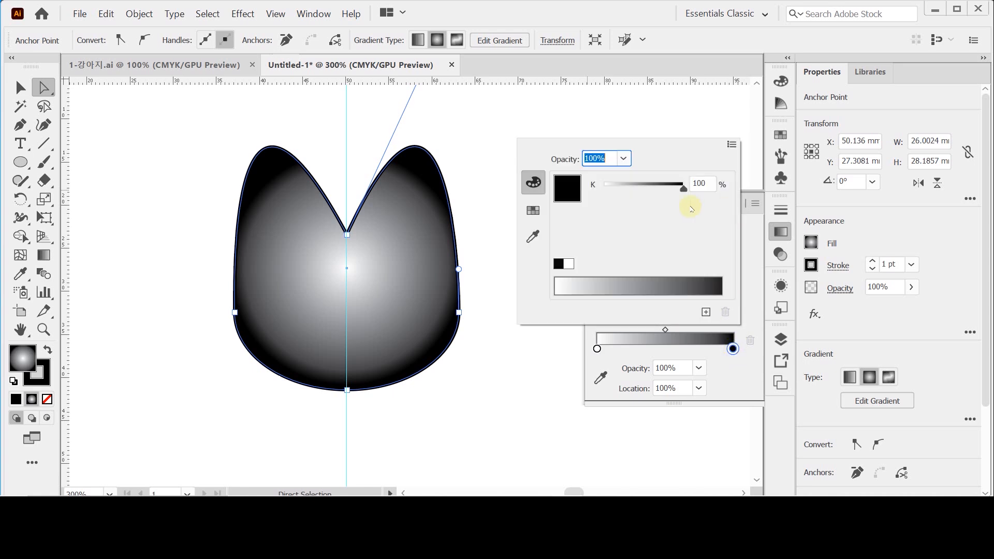
click(731, 145)
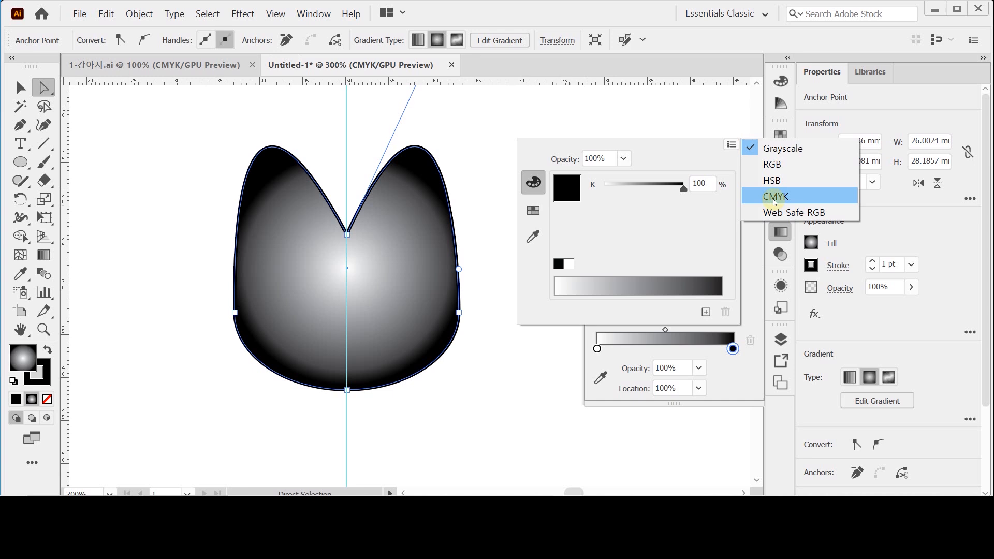
click(775, 197)
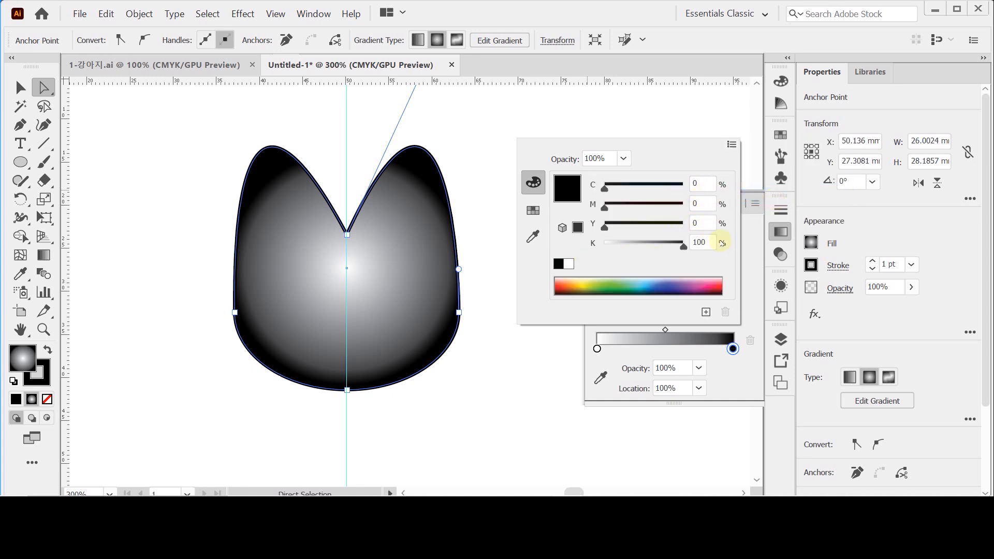
click(696, 203)
text(20)
key(Tab)
text(30)
key(Tab)
text(0)
key(Tab)
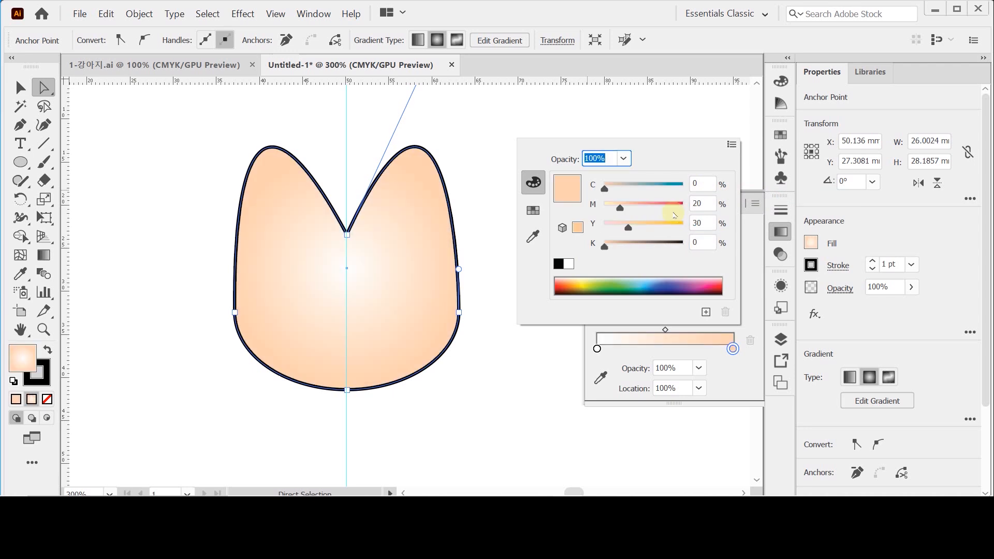
click(753, 204)
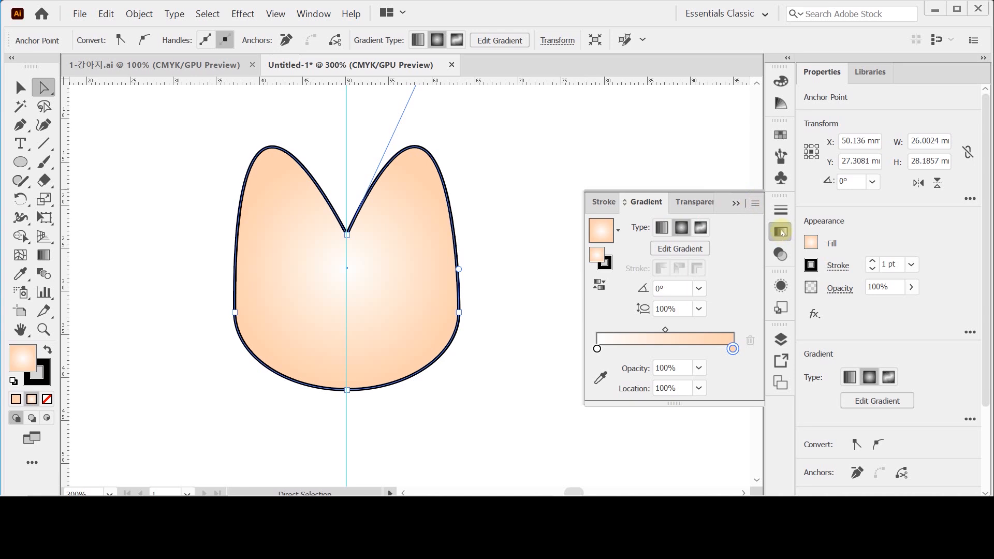
- Remove the stroke from the head shape
click(603, 262)
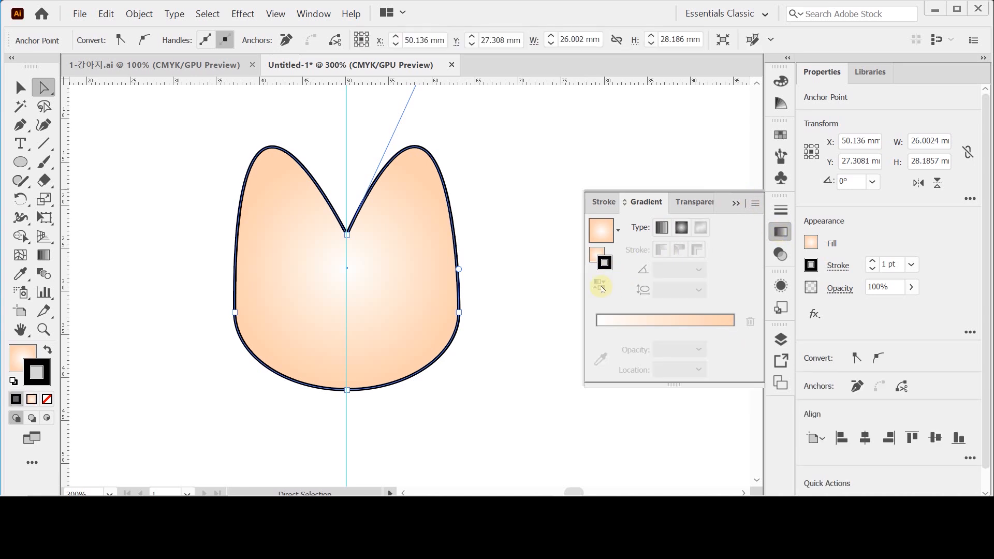
click(37, 382)
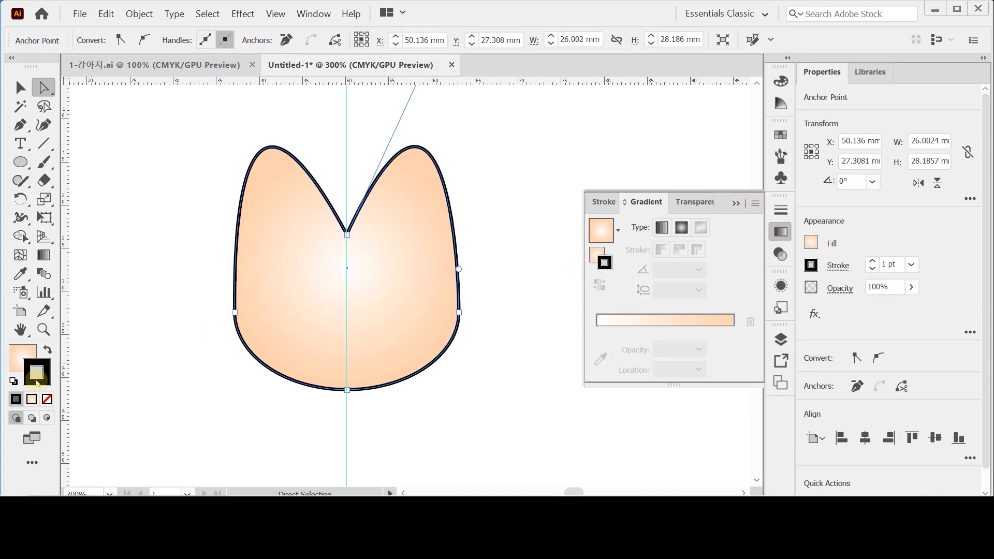
click(48, 399)
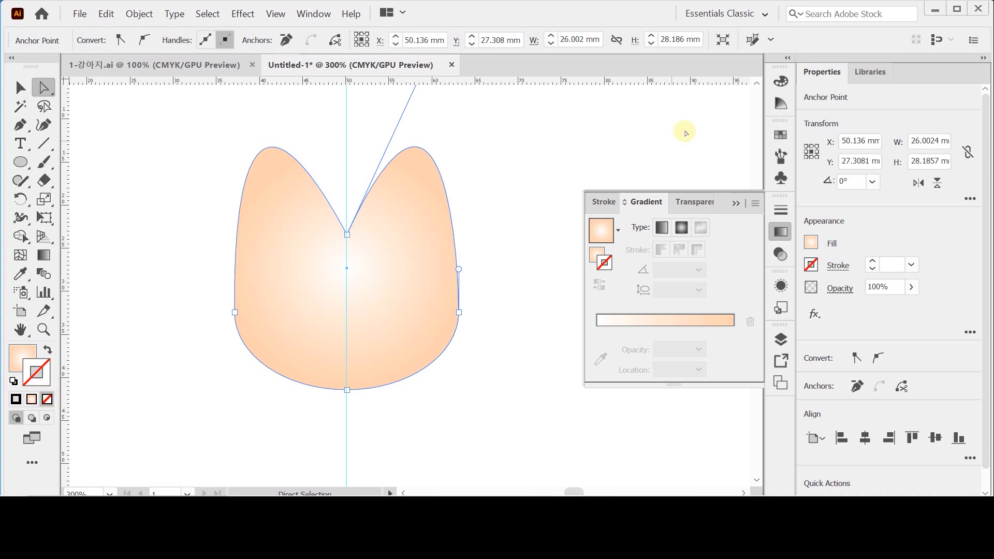
- Deselect the head and set the ellipse drawing colors to no fill with the default black 1 pt stroke
click(780, 83)
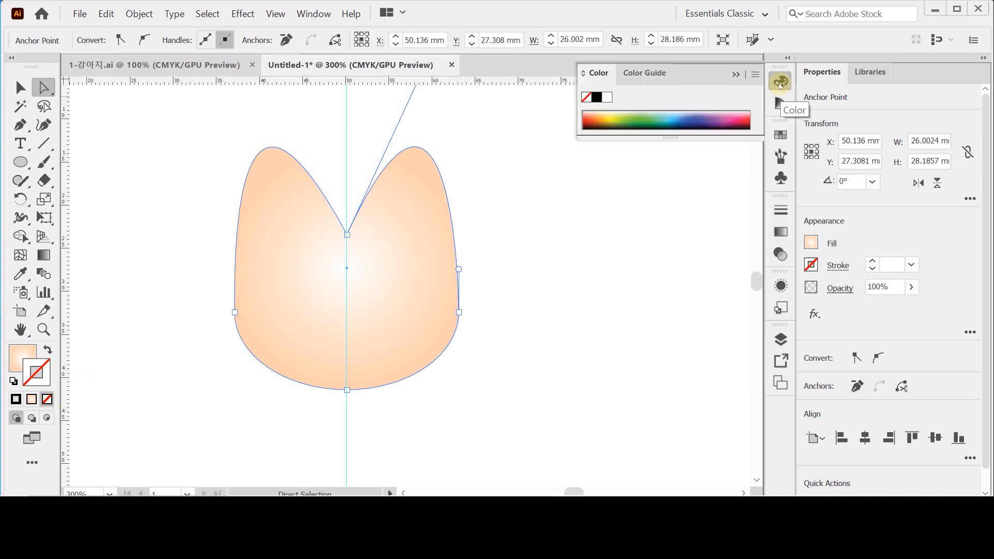
click(780, 83)
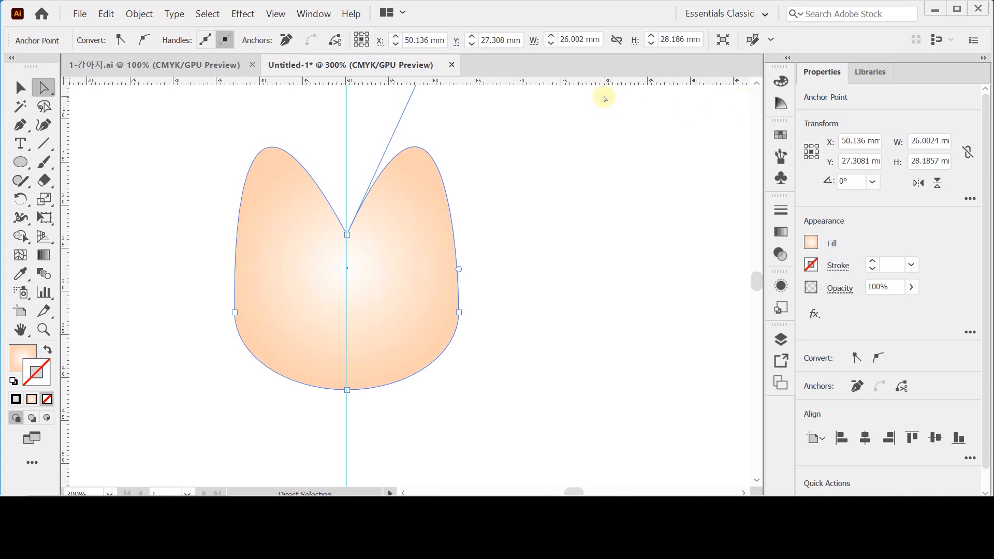
drag(20, 162, 81, 201)
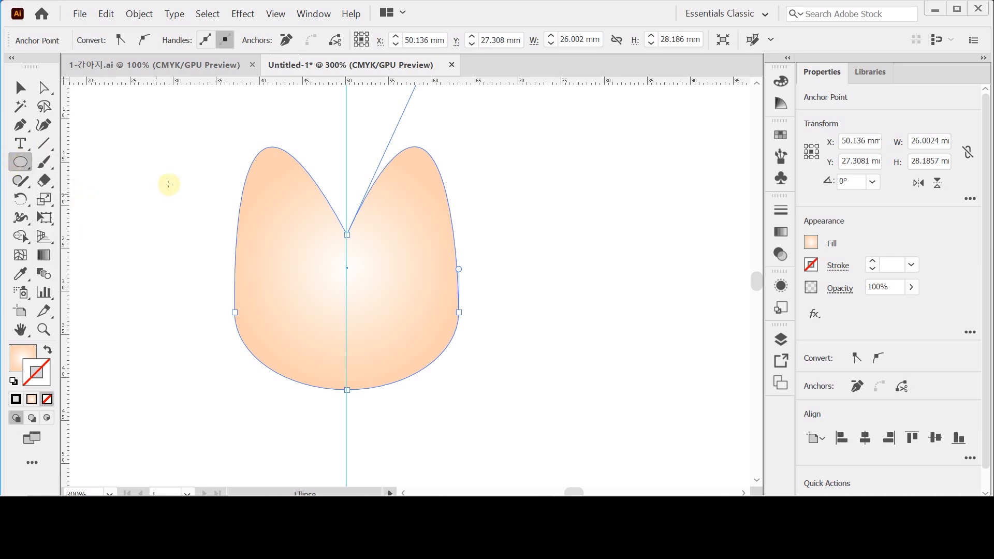
key(ctrl+shift+a)
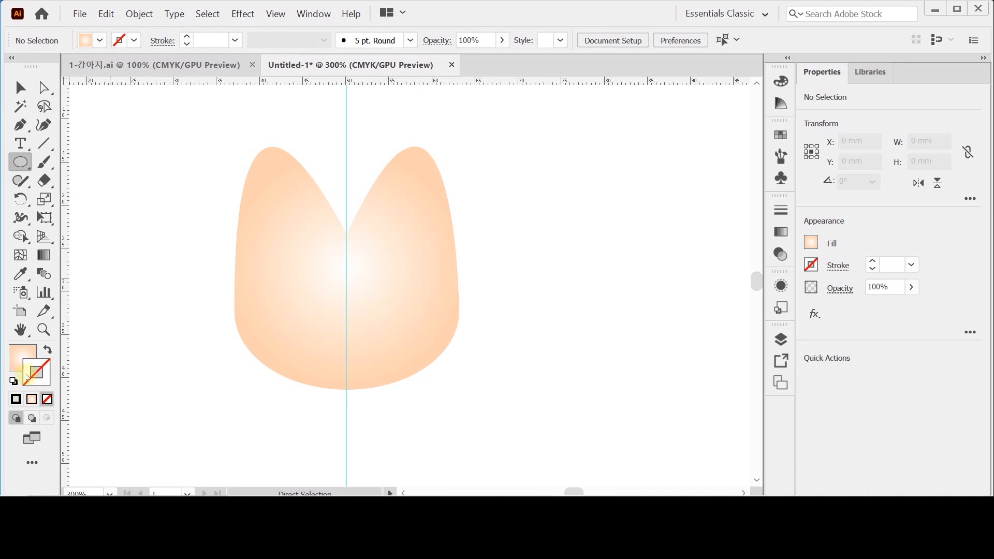
click(14, 381)
click(17, 358)
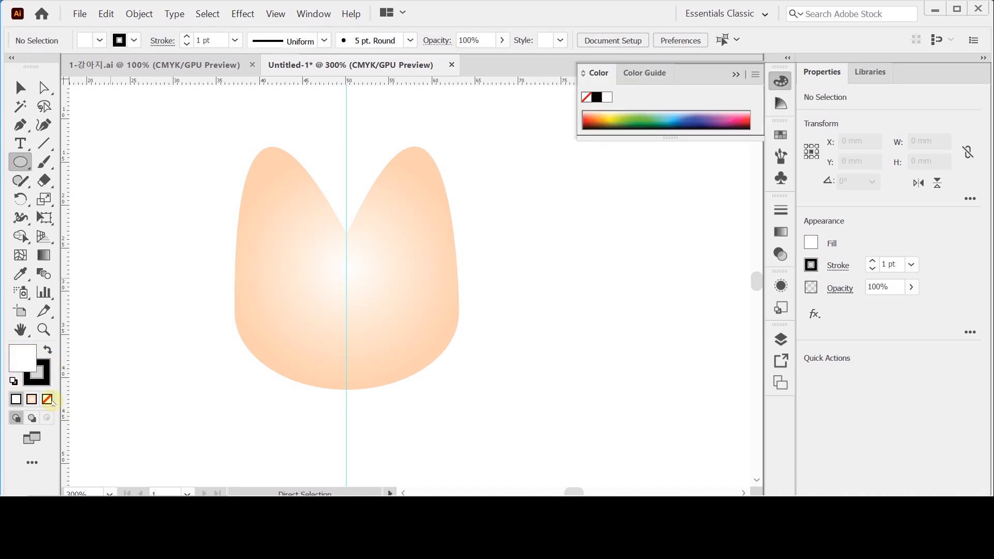
click(46, 399)
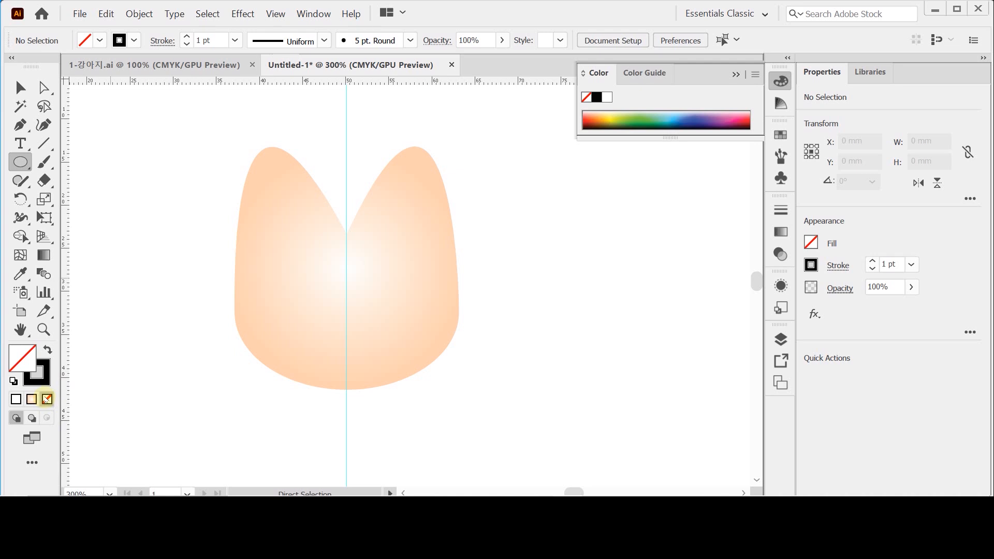
click(45, 383)
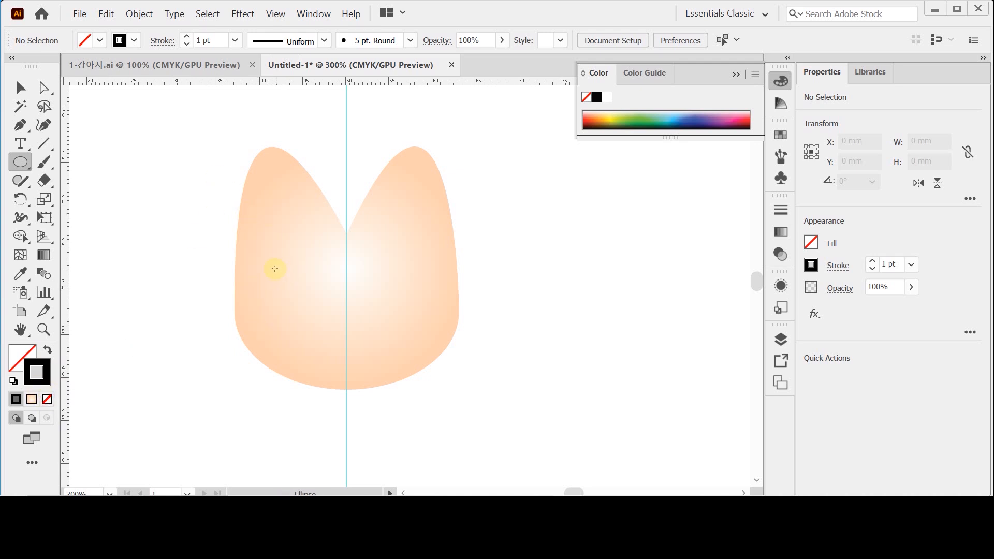
- Create an ellipse 4 mm wide and 3 mm high on the left half of the face for the eye
click(273, 267)
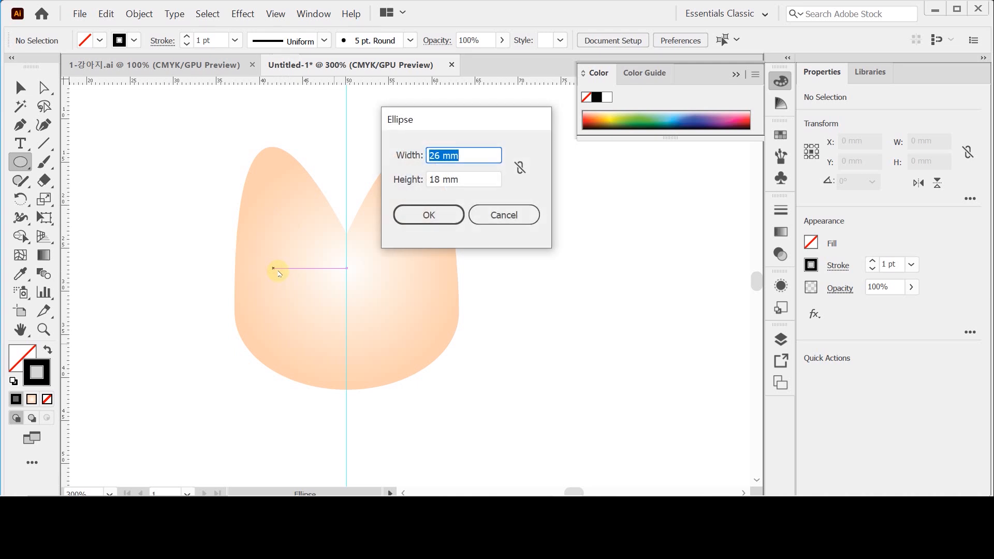
text(4)
key(Tab)
text(3)
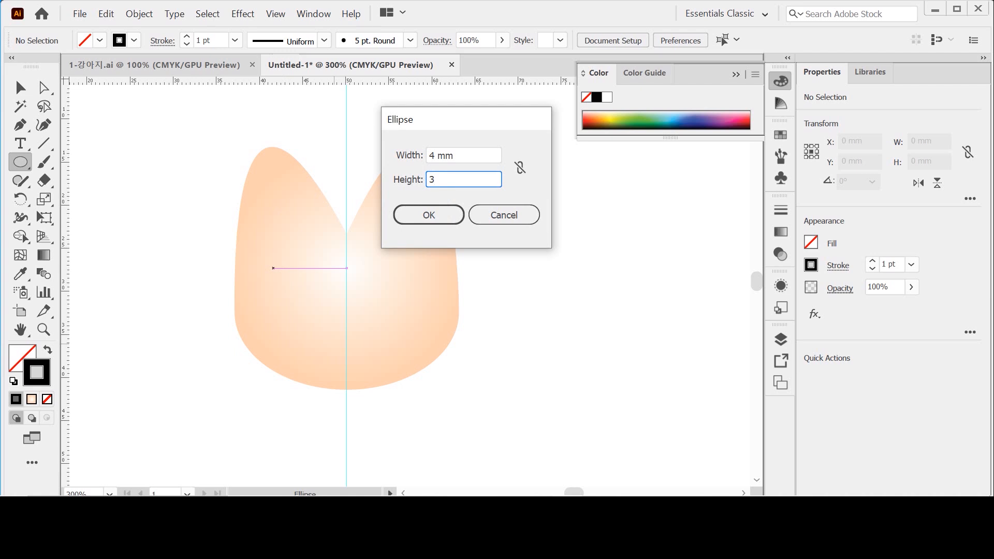
key(Return)
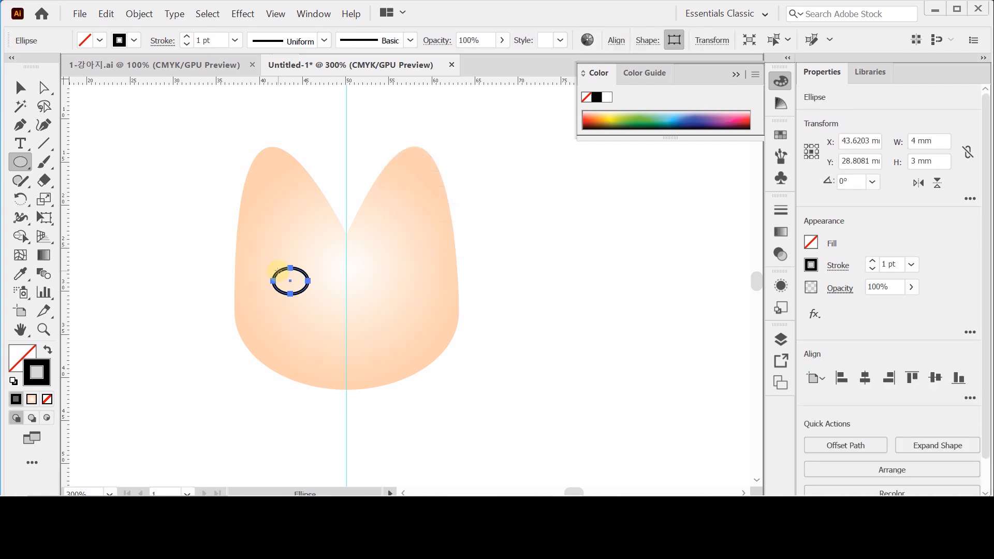
- Nudge the eye ellipse down 0.5 mm on the face, keeping its horizontal position
key(Down)
key(Right)
key(Right)
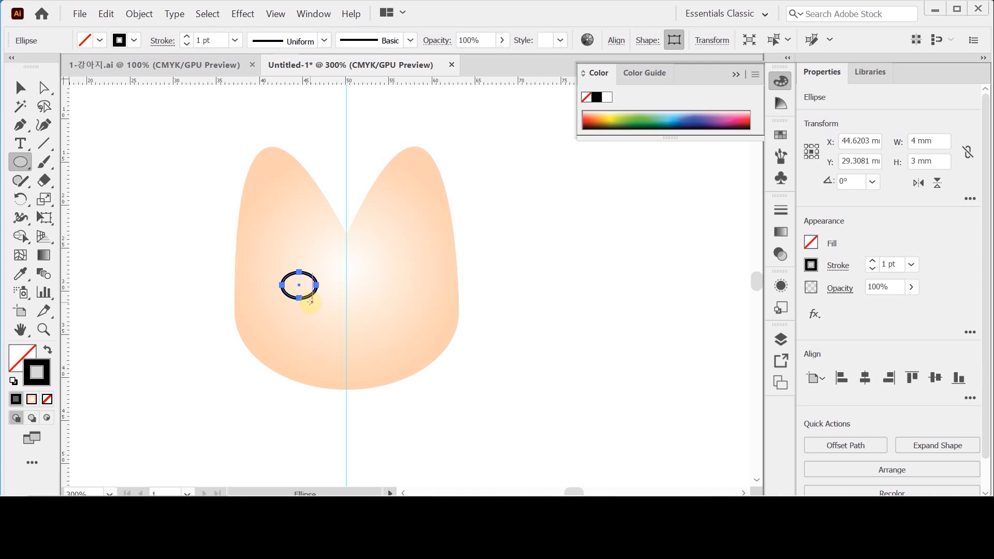
key(Left)
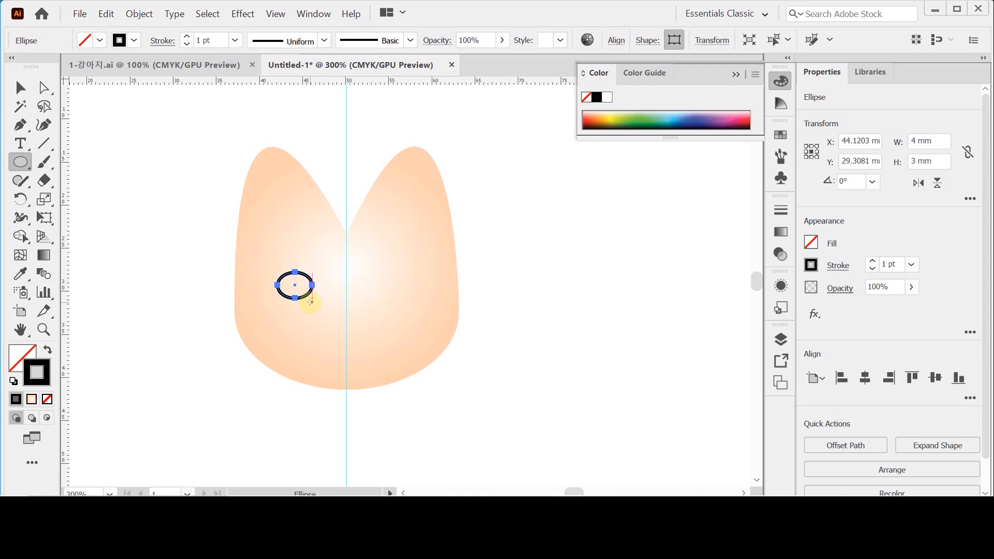
key(Left)
- Float the stroke settings beside the head and expand them to show the cap, corner, alignment and dashed-line options
key(ctrl+plus)
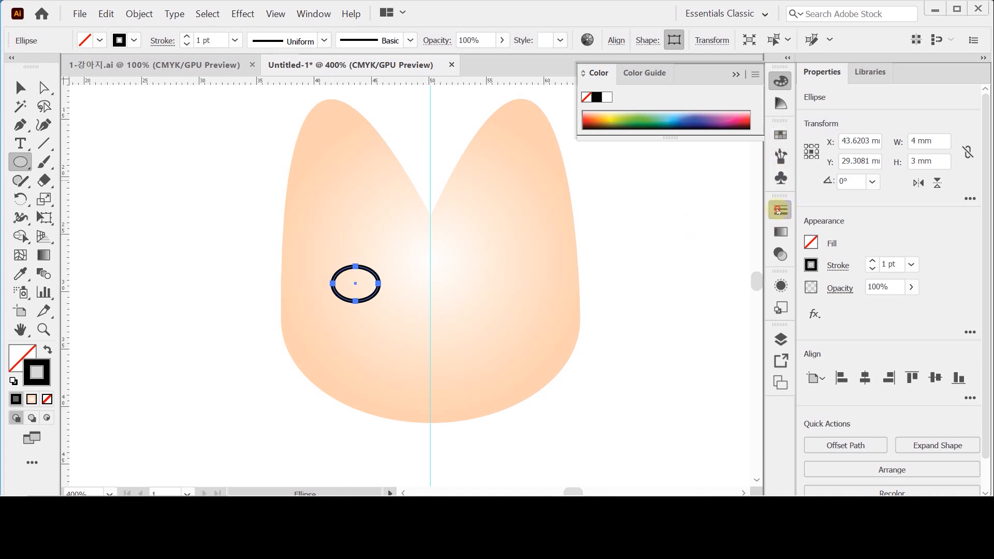
click(779, 209)
click(778, 209)
mouse_move(778, 211)
mouse_down()
mouse_move(632, 148)
mouse_move(613, 156)
mouse_up()
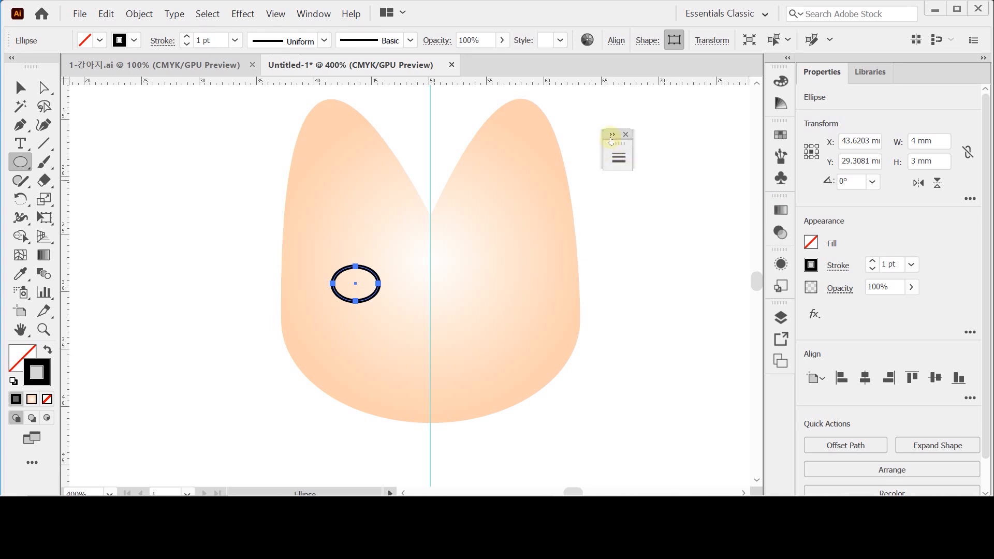
click(612, 134)
double_click(625, 148)
double_click(623, 147)
drag(633, 136, 610, 131)
double_click(603, 144)
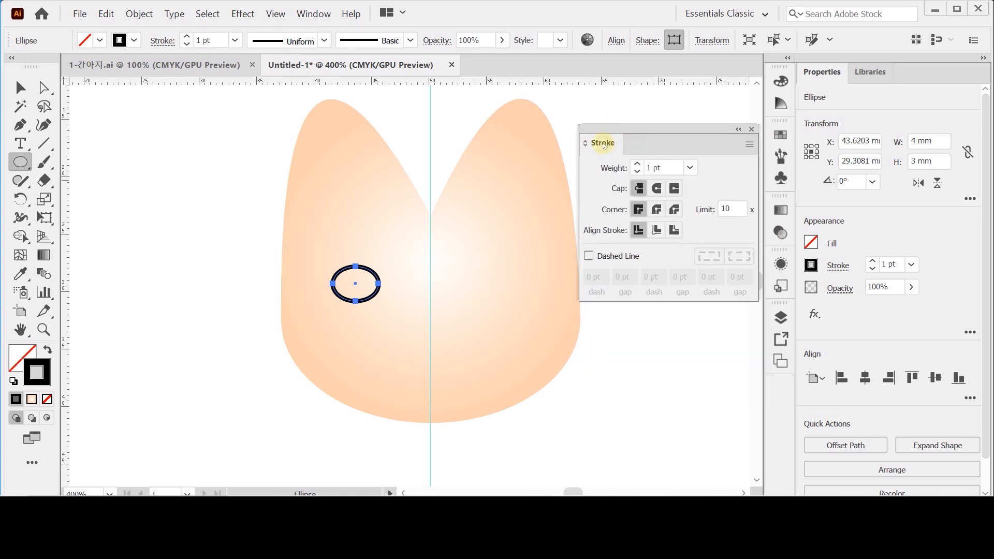
double_click(603, 144)
double_click(603, 144)
double_click(604, 144)
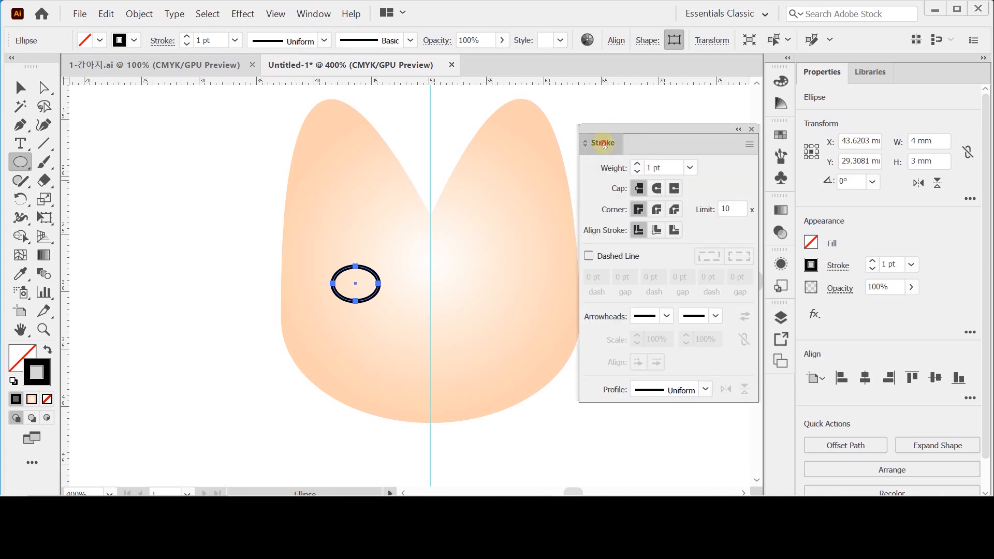
double_click(603, 144)
double_click(603, 144)
double_click(603, 144)
double_click(603, 144)
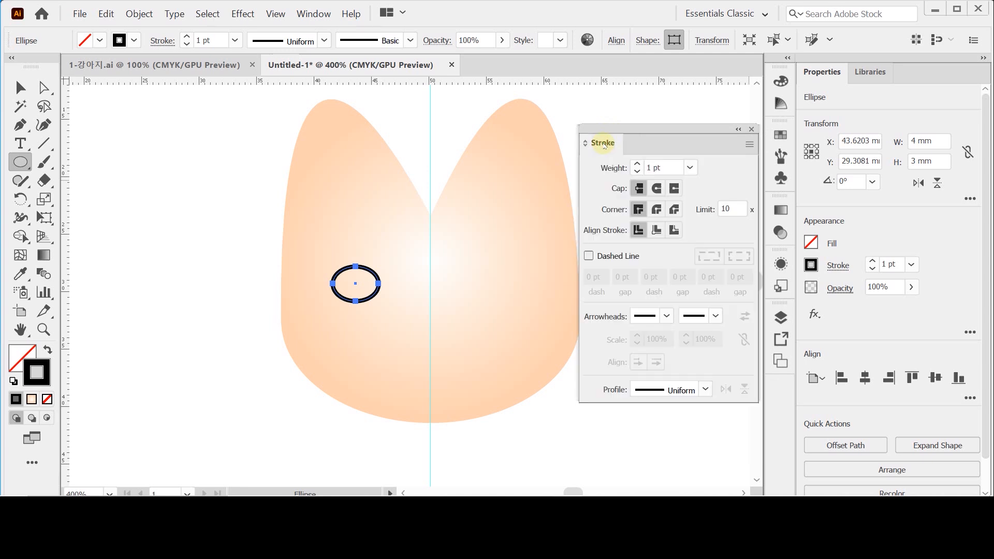
double_click(603, 144)
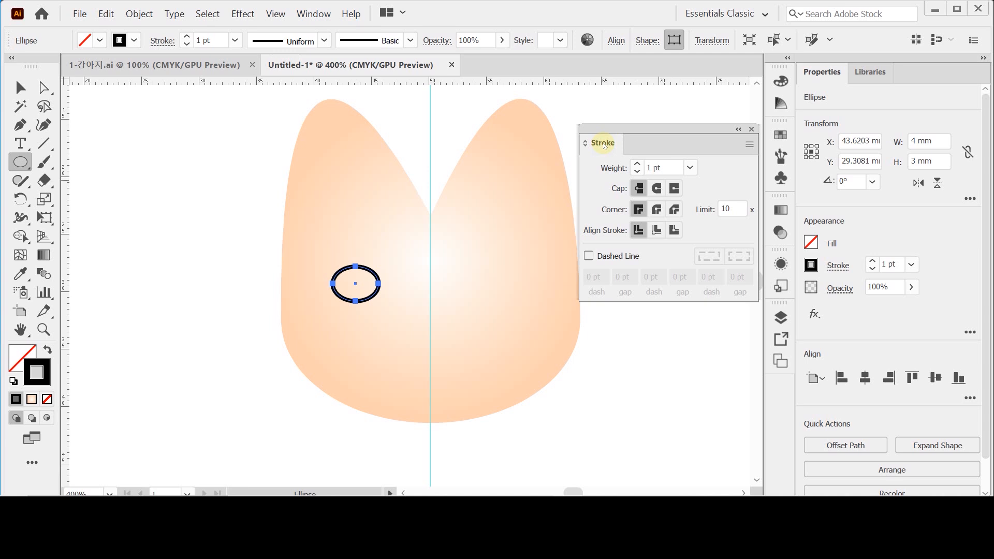
- Give the eye ellipse's stroke round caps and a weight of 1.8 pt
click(655, 189)
click(658, 166)
text(1.8)
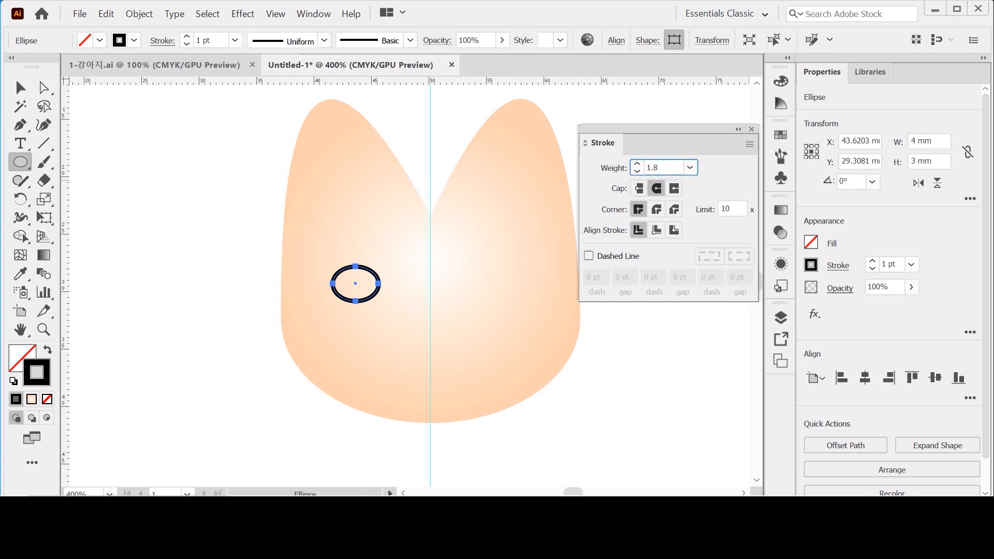
key(Return)
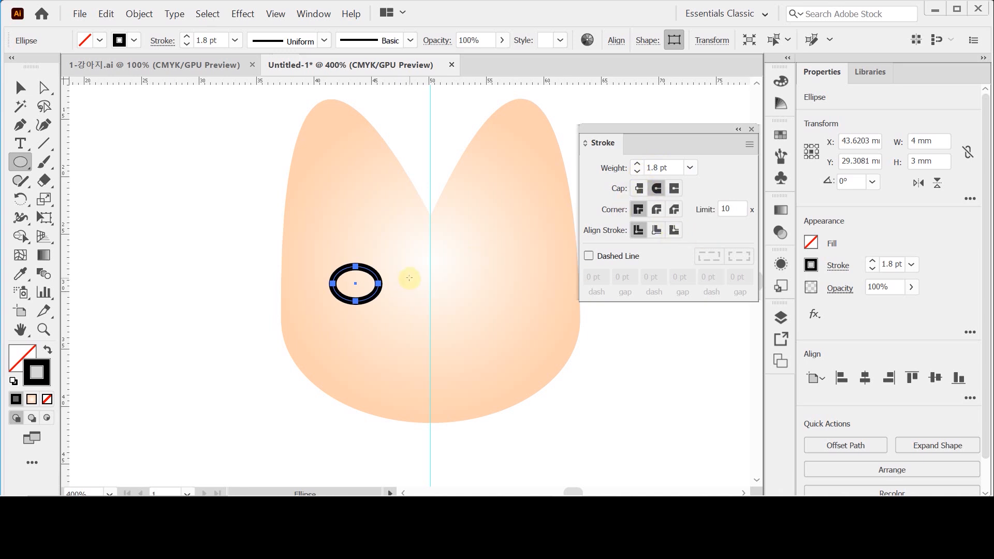
- Delete the eye ellipse's bottom anchor to leave an upper arc, and move the arc straight down 0.75 mm
drag(417, 290, 324, 293)
click(44, 89)
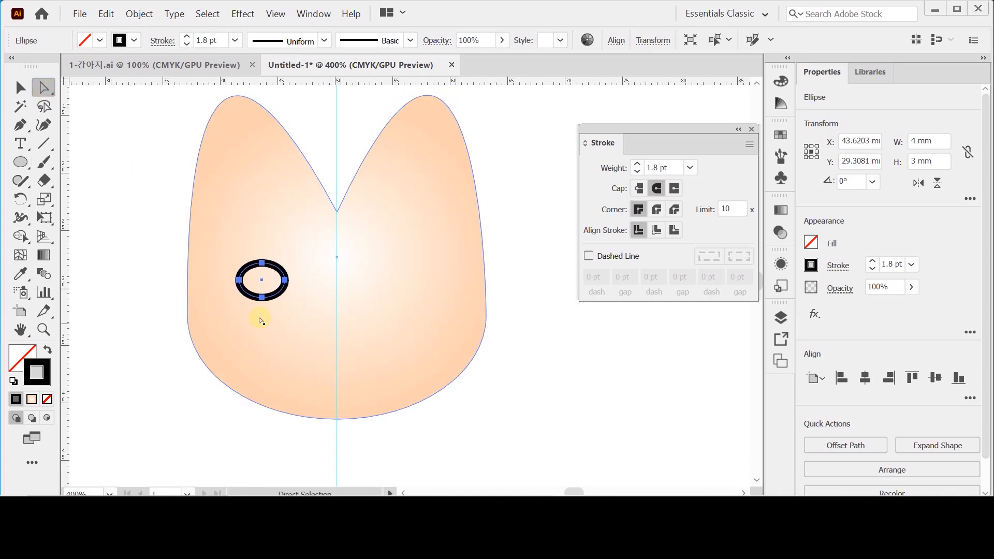
click(263, 298)
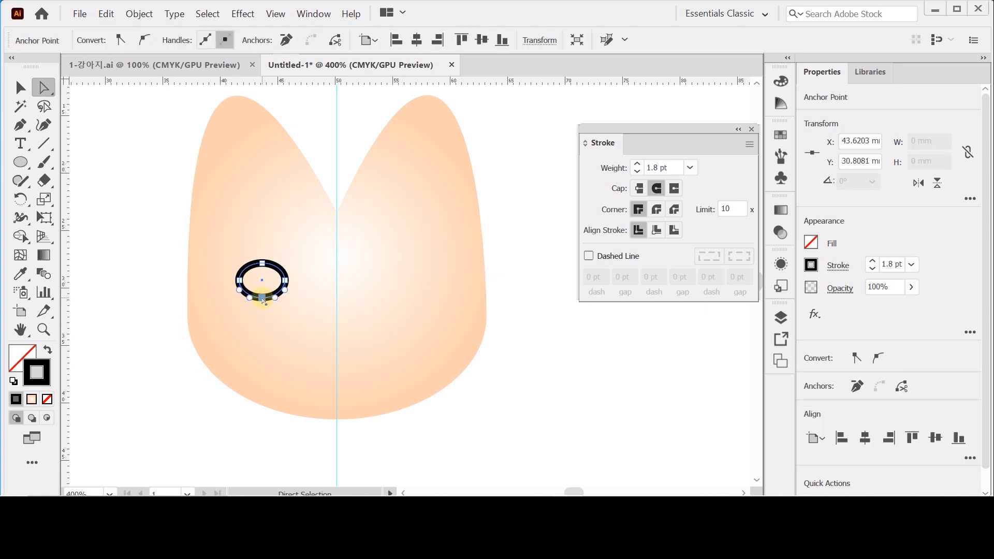
key(Delete)
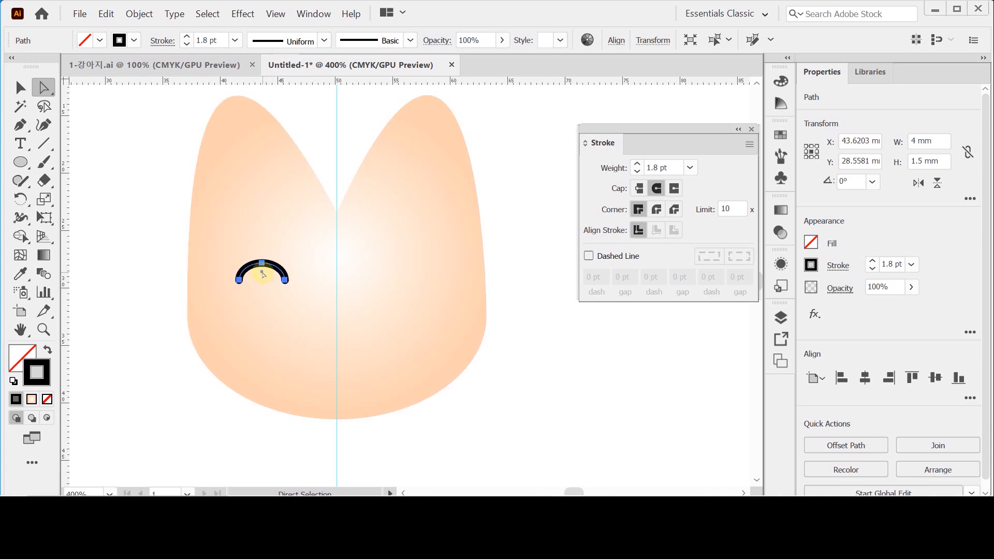
drag(263, 274, 264, 282)
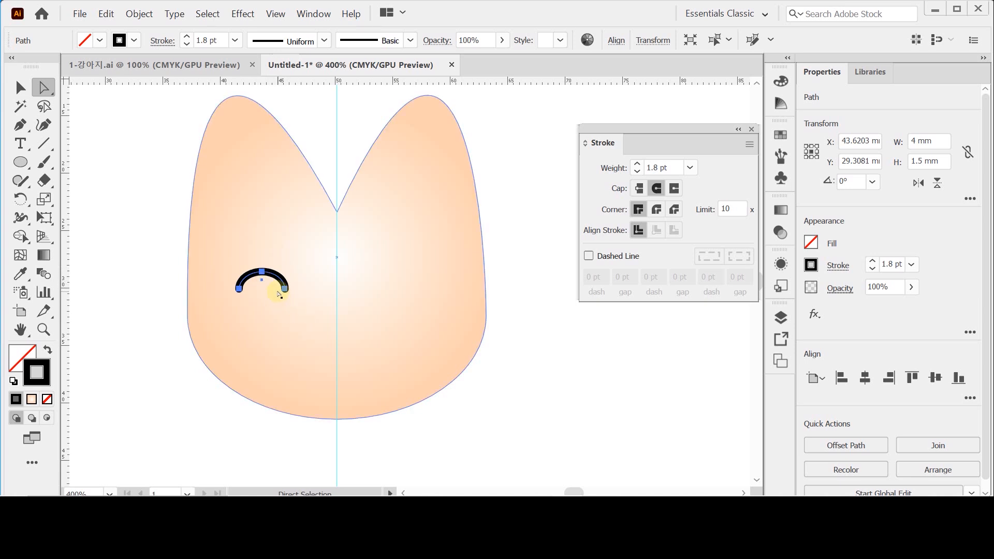
- Convert the eye arc's stroke into a filled shape with Outline Stroke
ctrl+click(286, 290)
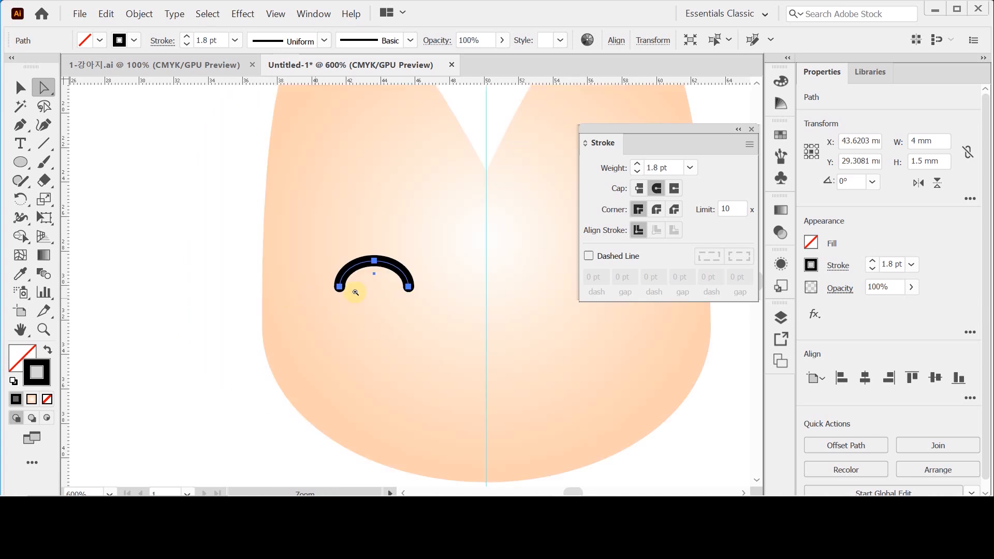
ctrl+click(355, 292)
drag(403, 278, 278, 275)
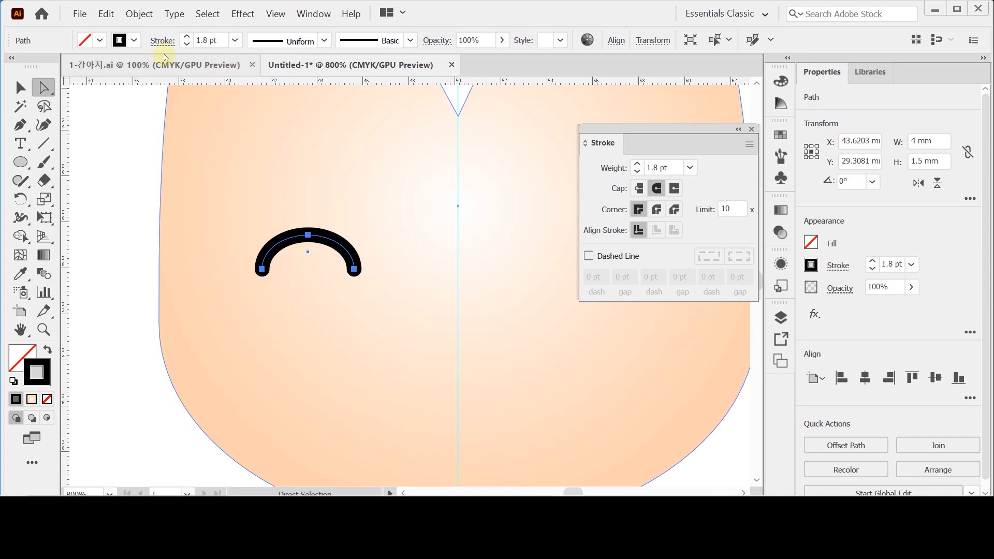
click(136, 15)
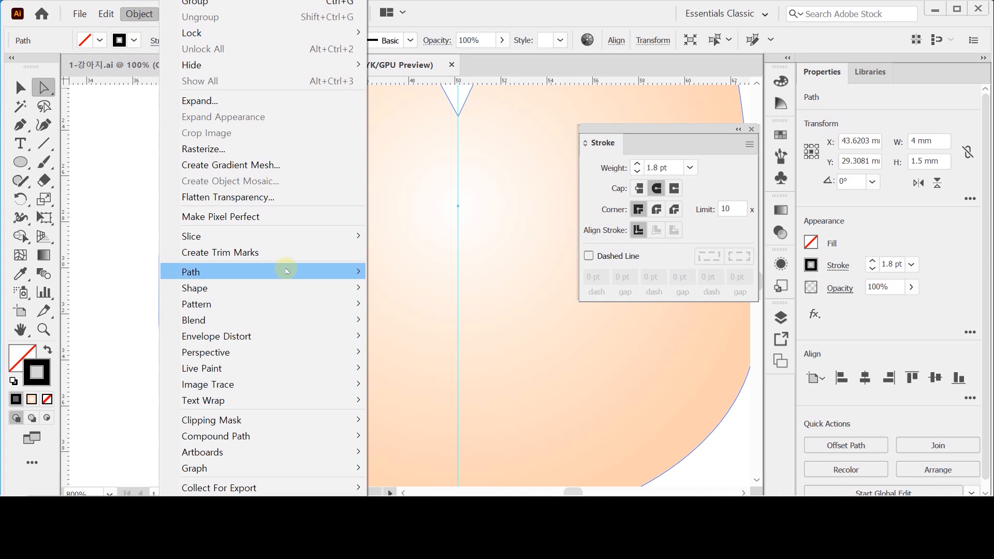
mouse_move(287, 271)
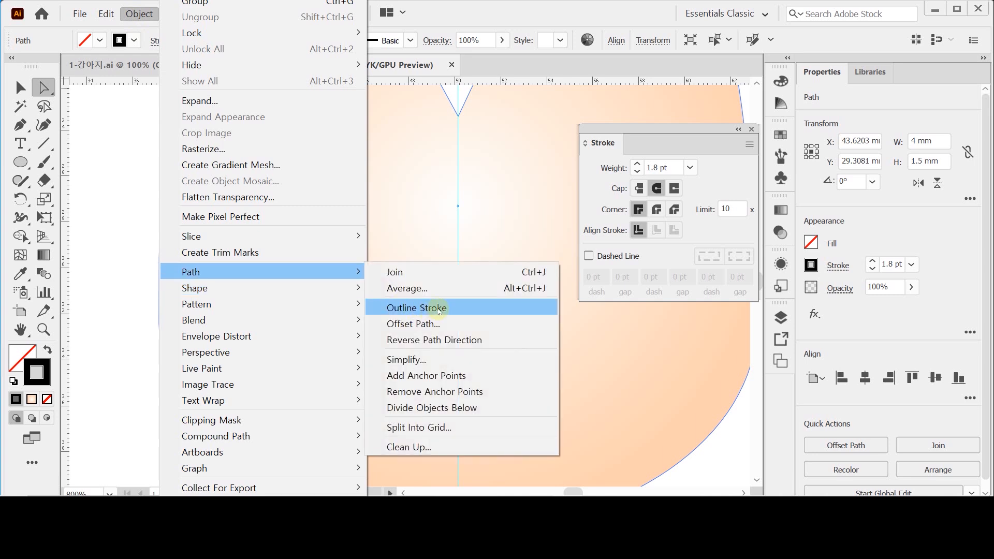
click(439, 309)
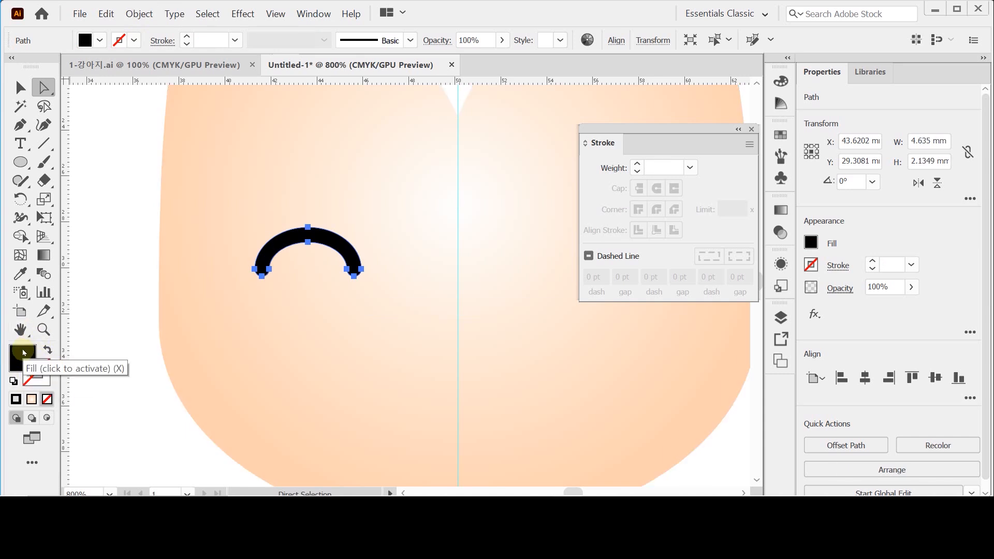
key(x)
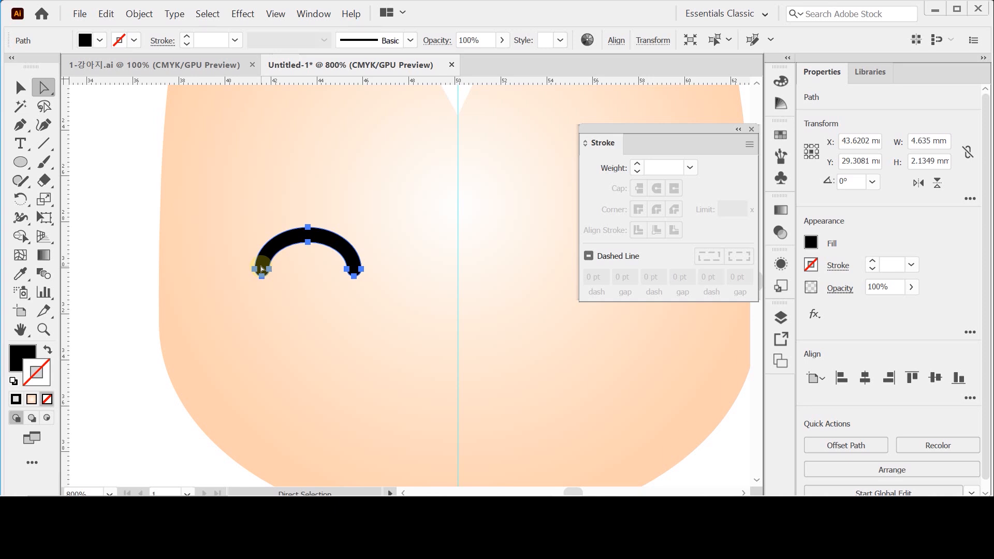
- Draw a black circle without a stroke, about 5.5 mm across, centered on the vertical guide below the eye level
click(21, 162)
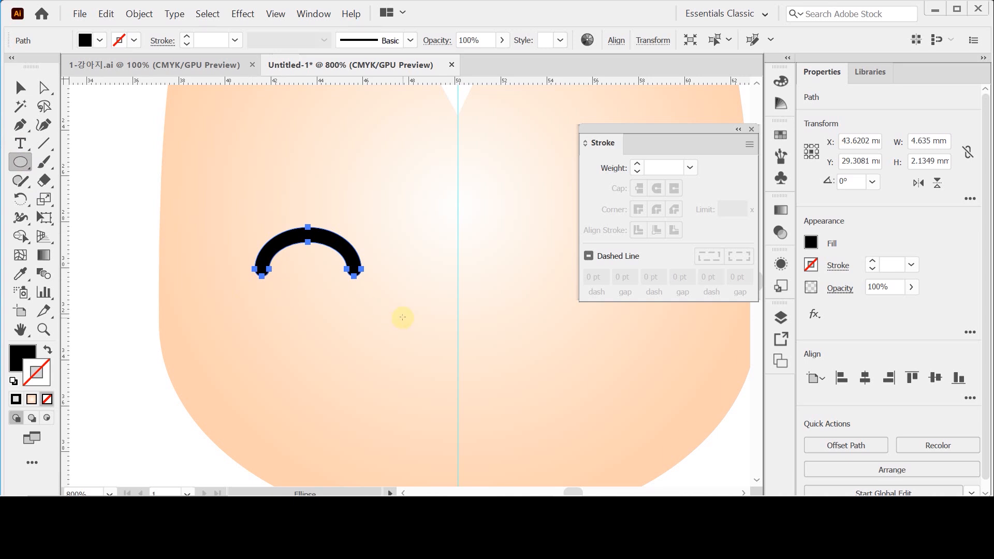
key(space)
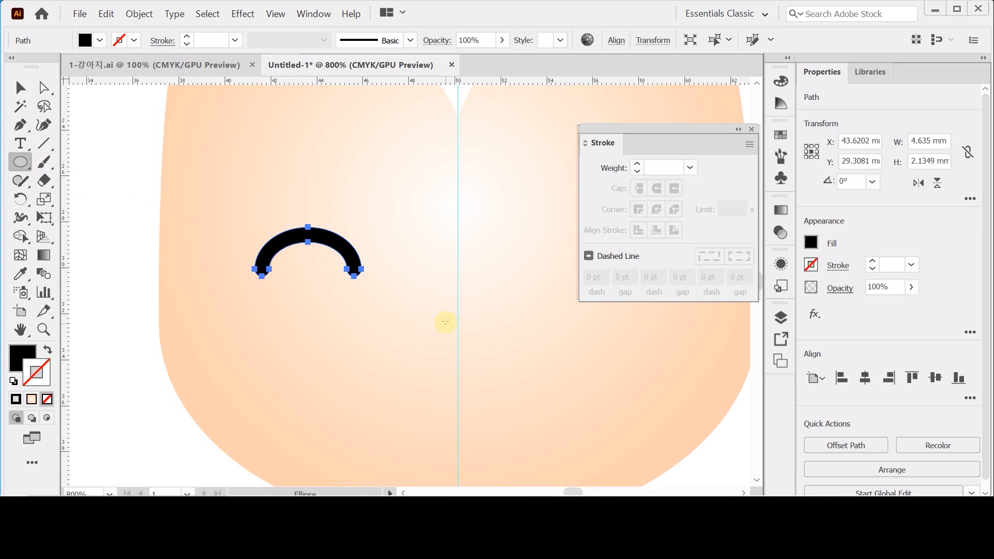
drag(424, 309, 383, 277)
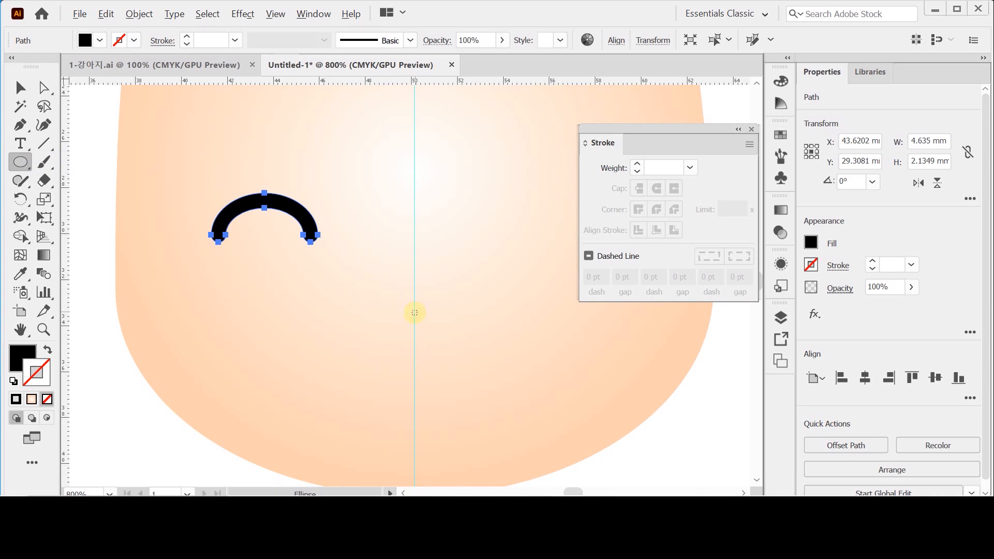
drag(414, 312, 478, 362)
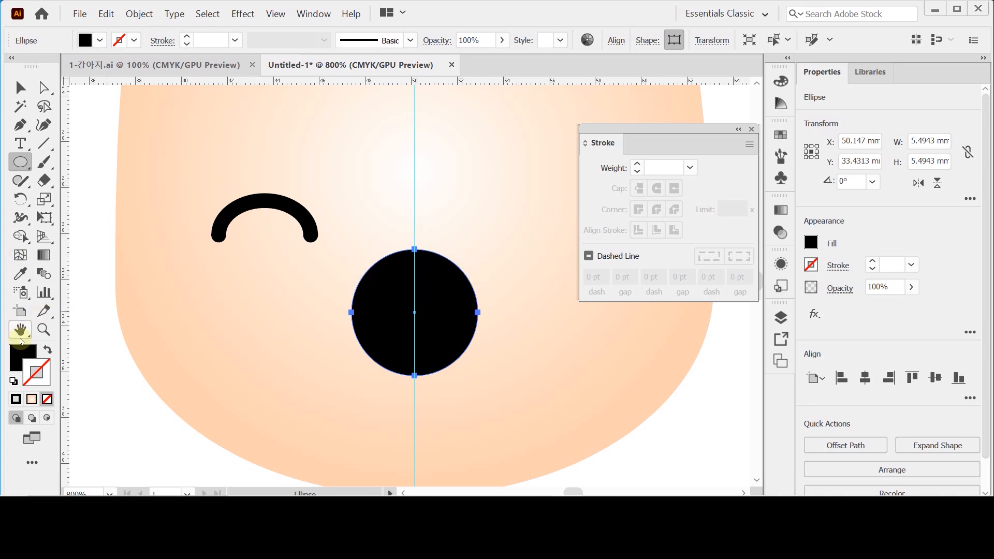
click(23, 354)
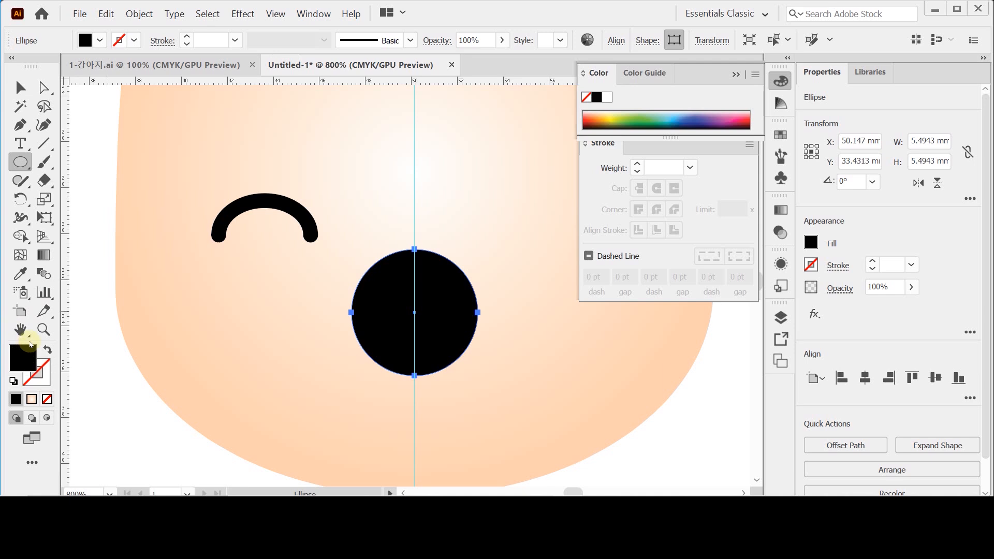
click(44, 87)
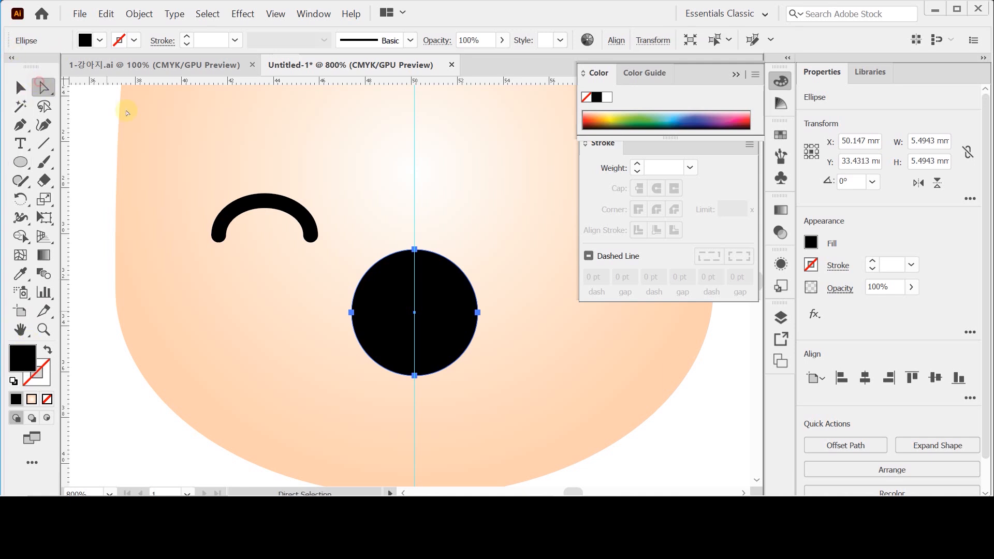
- Lower the black circle's top anchor straight down 1.5 mm to flatten its upper edge into a nose shape
click(415, 250)
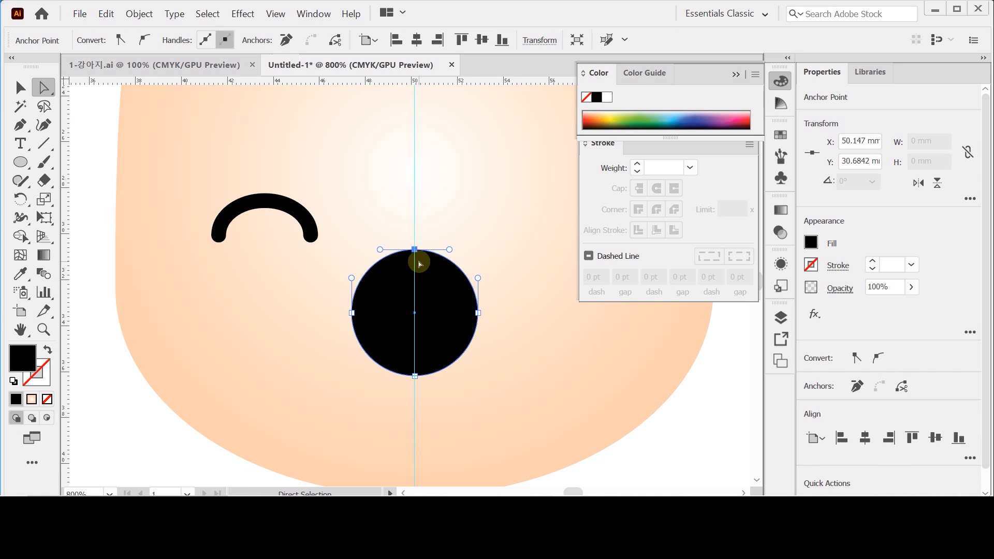
key(Down)
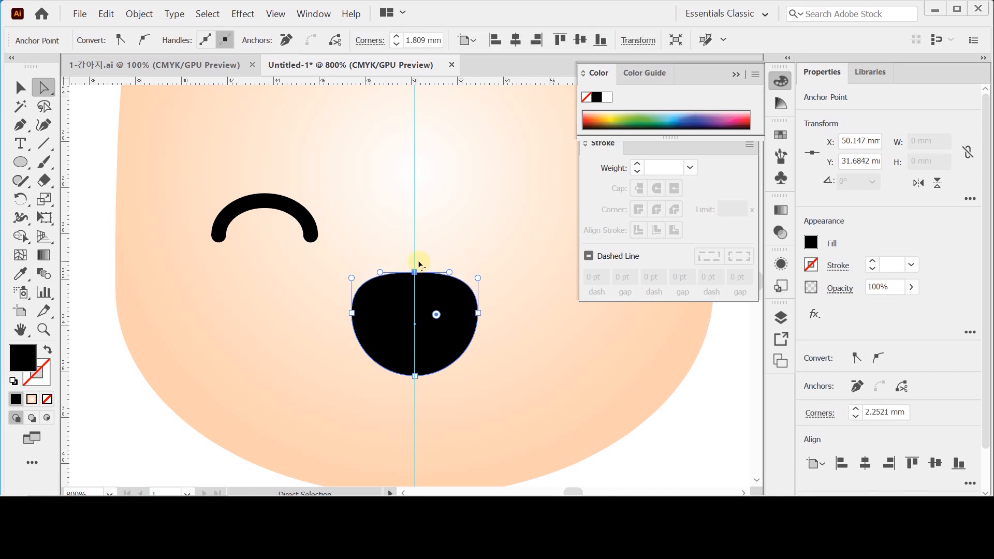
key(Down)
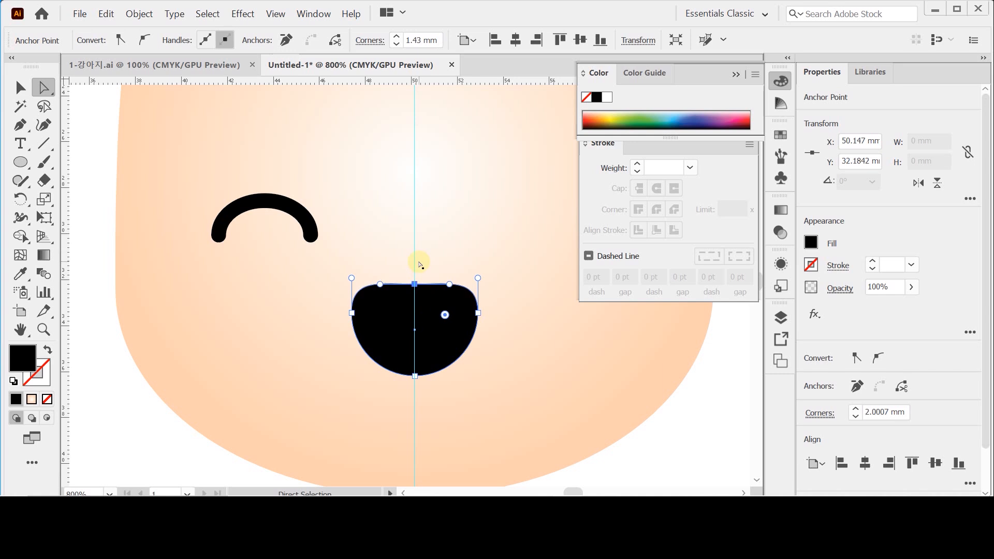
- Lower the nose shape's bottom anchor about 0.75 mm, and move the whole shape up about 1.3 mm along the vertical guide
click(414, 376)
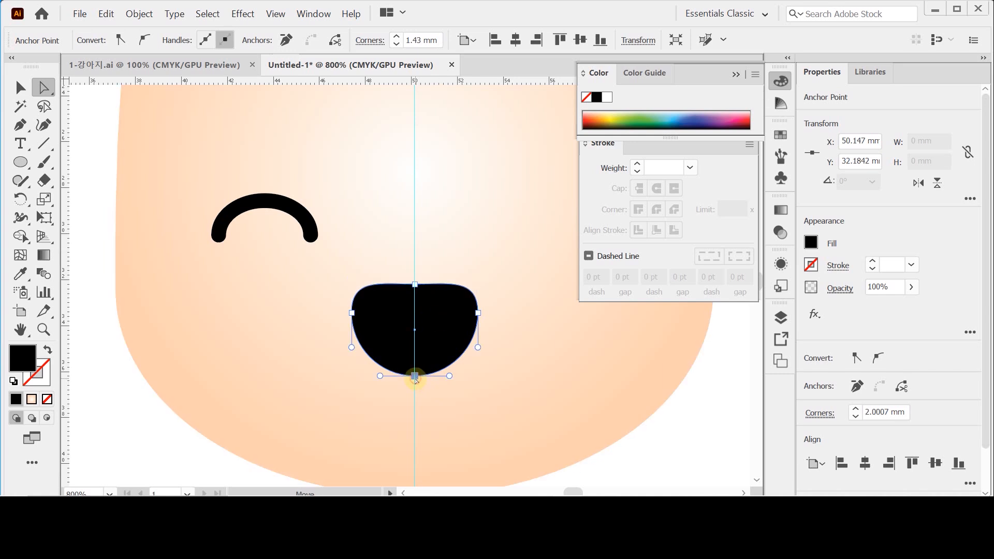
key(Down)
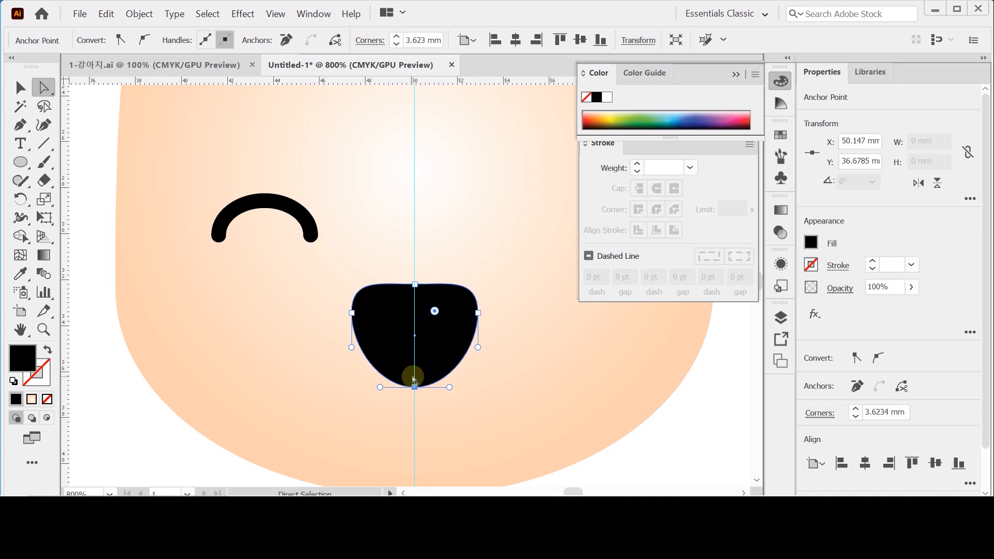
key(Down)
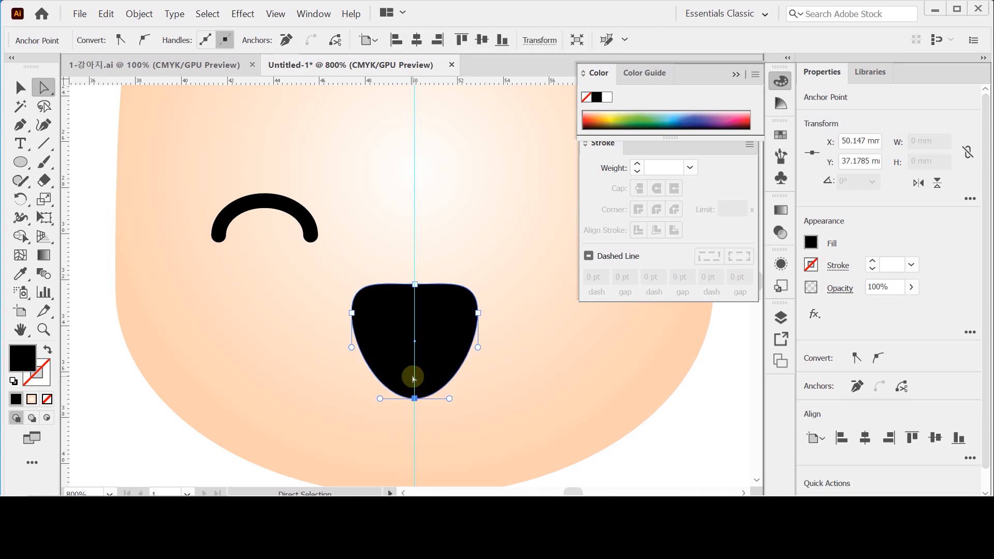
click(415, 399)
drag(415, 398, 414, 394)
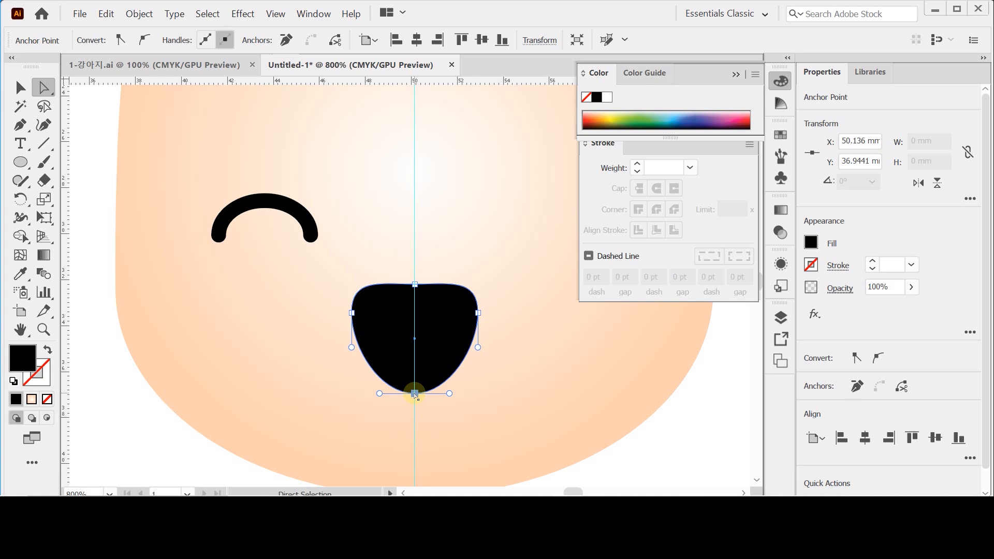
click(321, 331)
drag(440, 335, 439, 307)
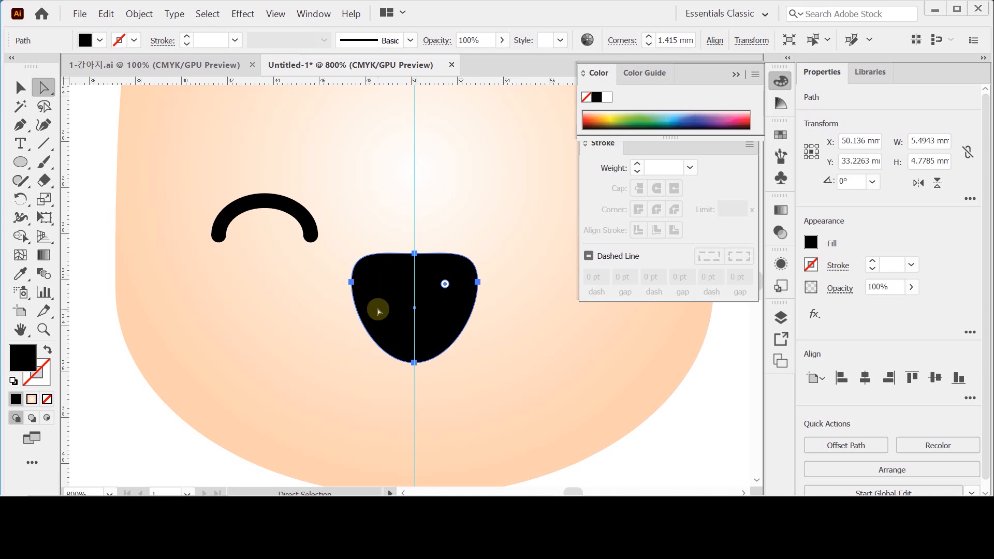
key(ctrl)
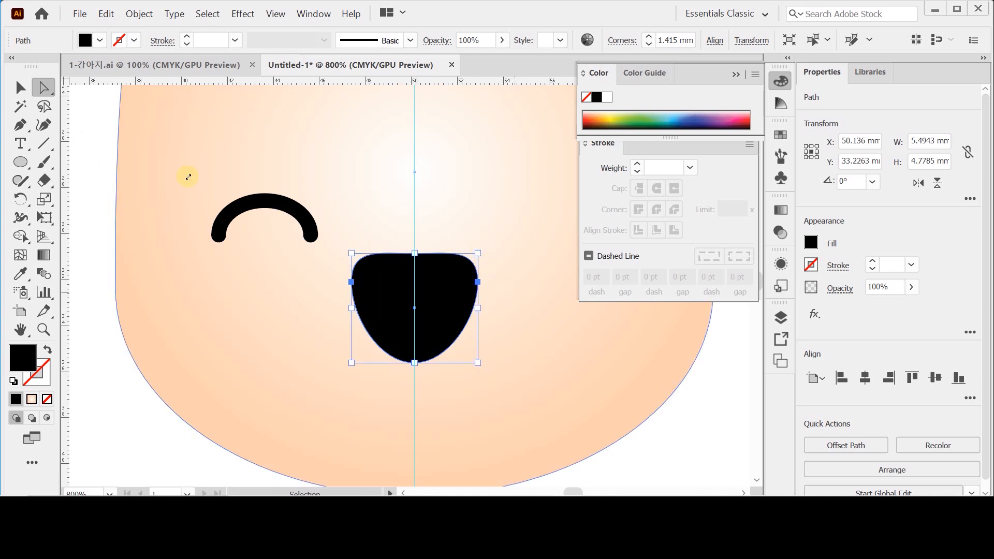
key(ctrl+t)
click(477, 254)
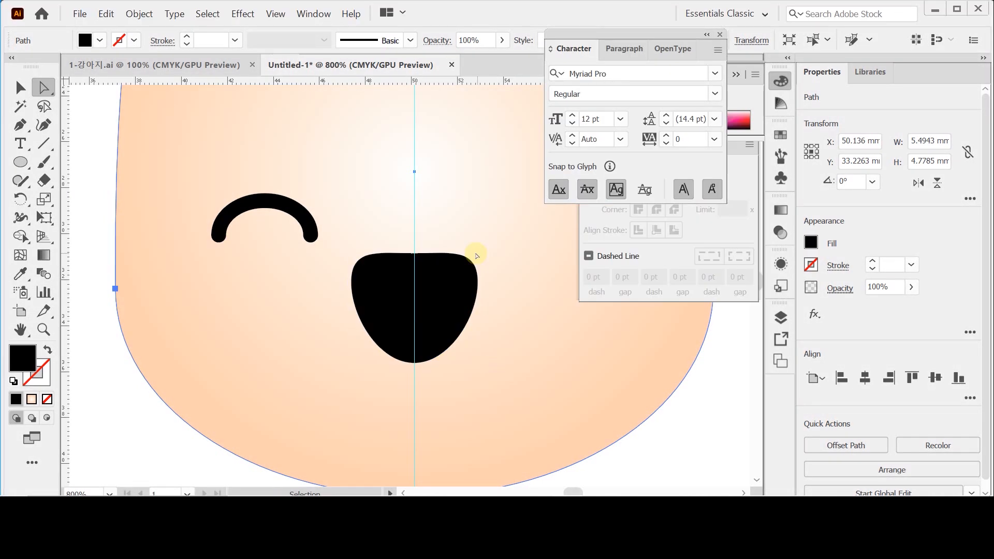
click(451, 281)
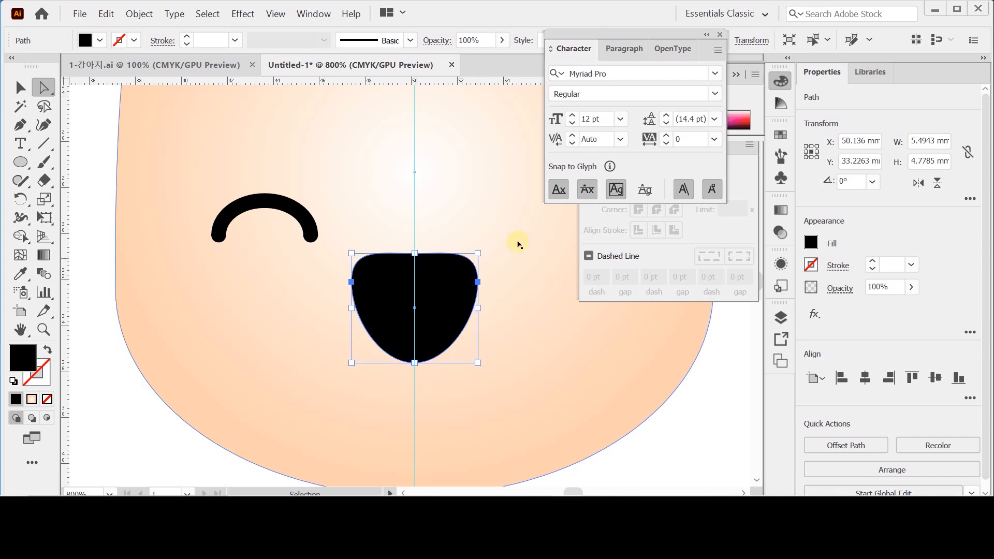
key(ctrl+z)
- Scale the nose proportionally down to about 4.1 × 3.5 mm and center it on the vertical guide, slightly below eye level
click(20, 87)
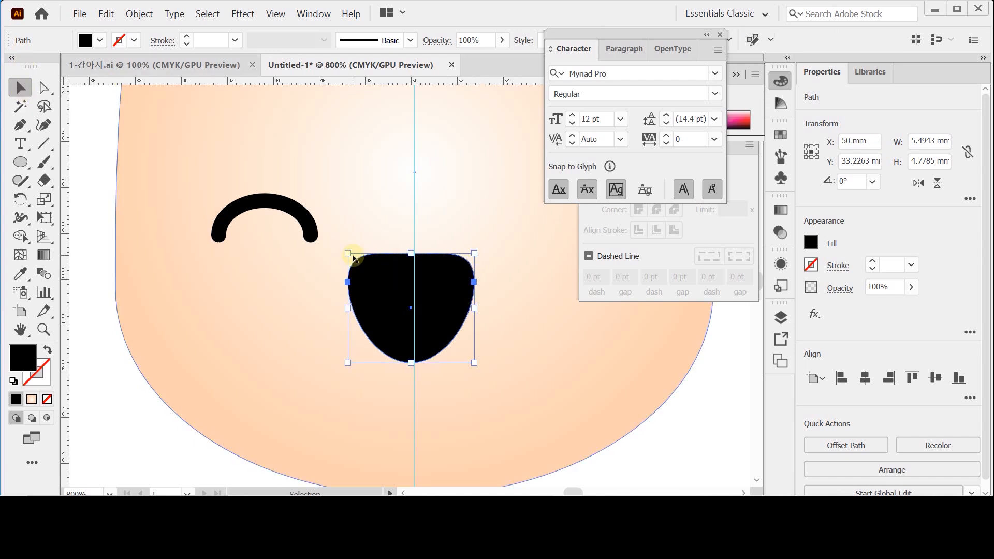
drag(349, 254, 366, 268)
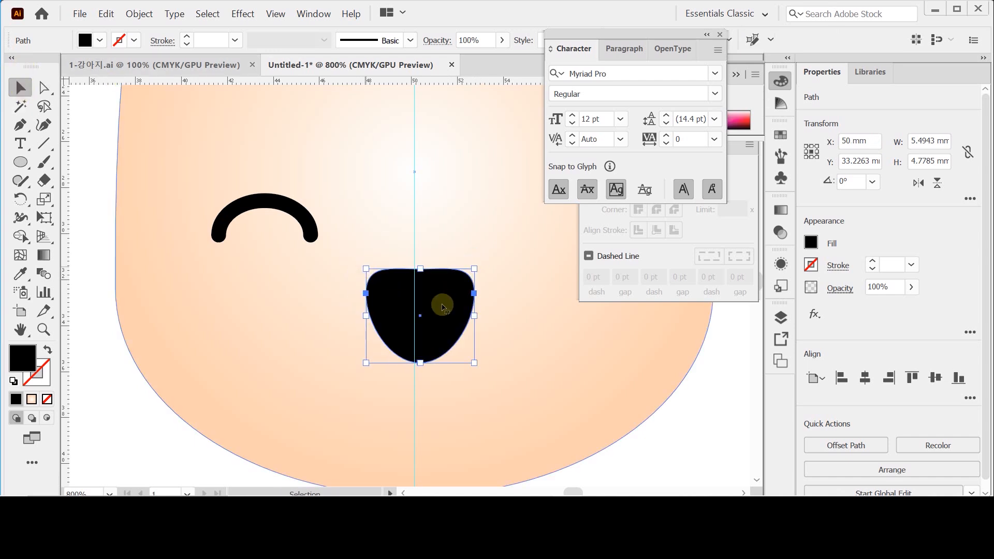
drag(437, 303, 432, 294)
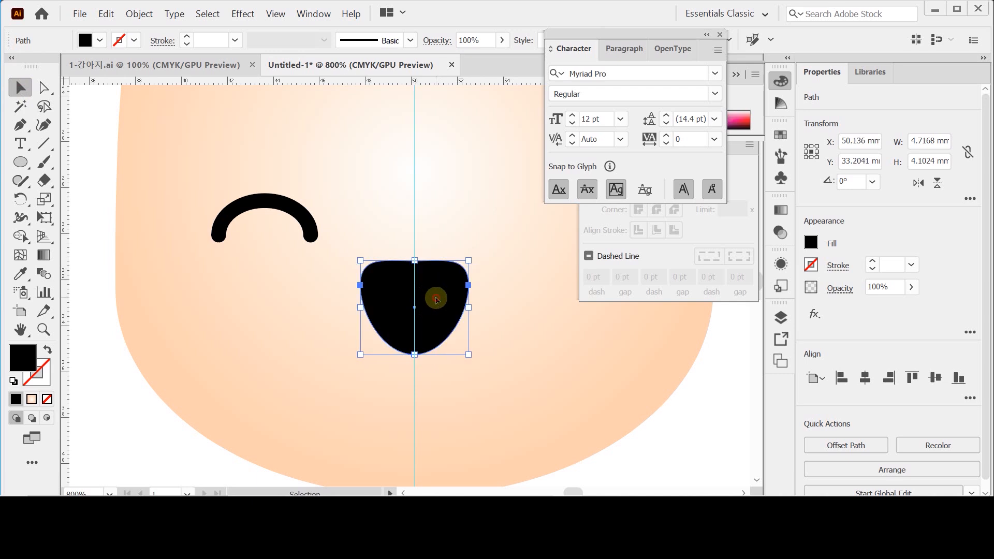
drag(436, 300, 436, 287)
drag(468, 248, 452, 277)
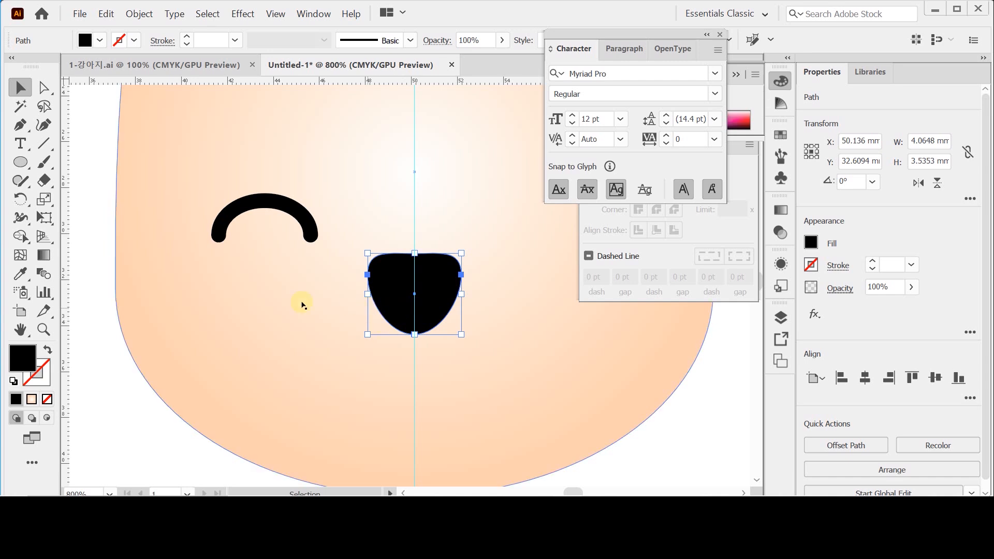
- Draw a tall tongue ellipse about 2.4 × 4.5 mm, centered on the vertical guide and overlapping the nose's lower tip
click(108, 370)
click(22, 166)
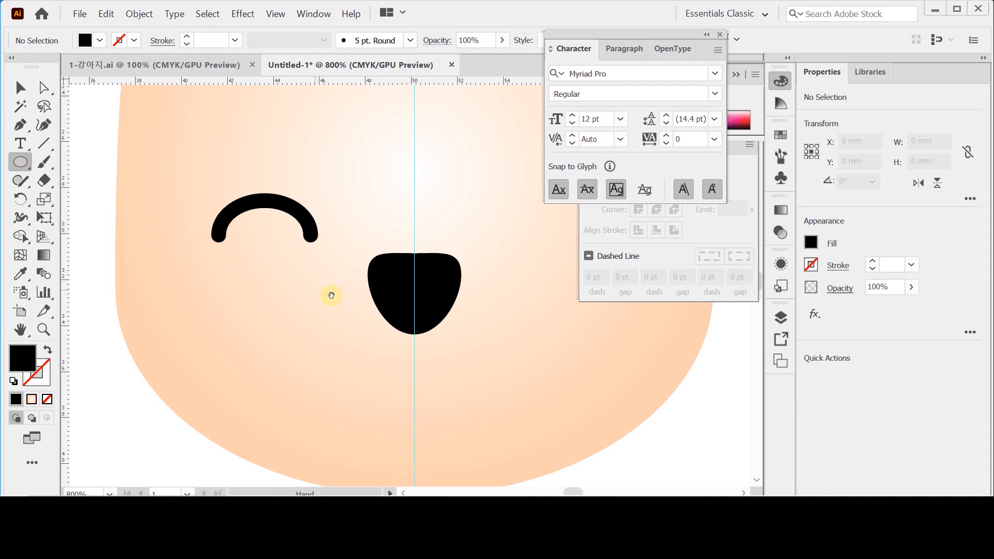
drag(348, 297, 291, 238)
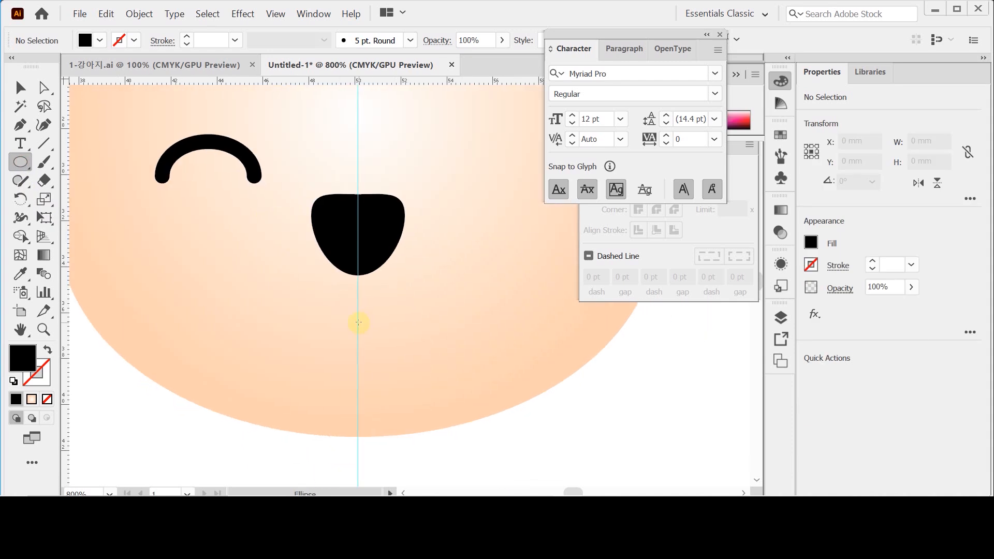
drag(357, 325, 385, 376)
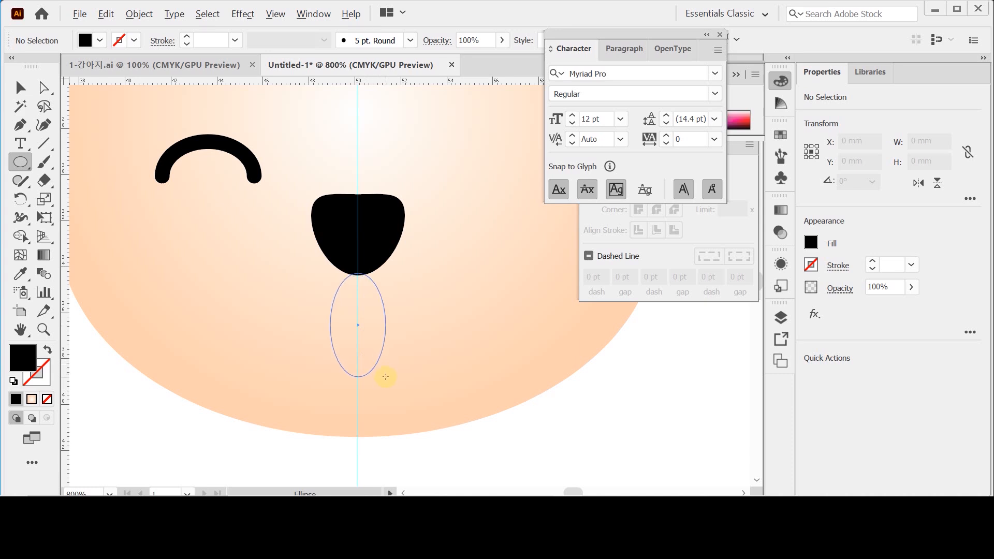
drag(385, 376, 369, 332)
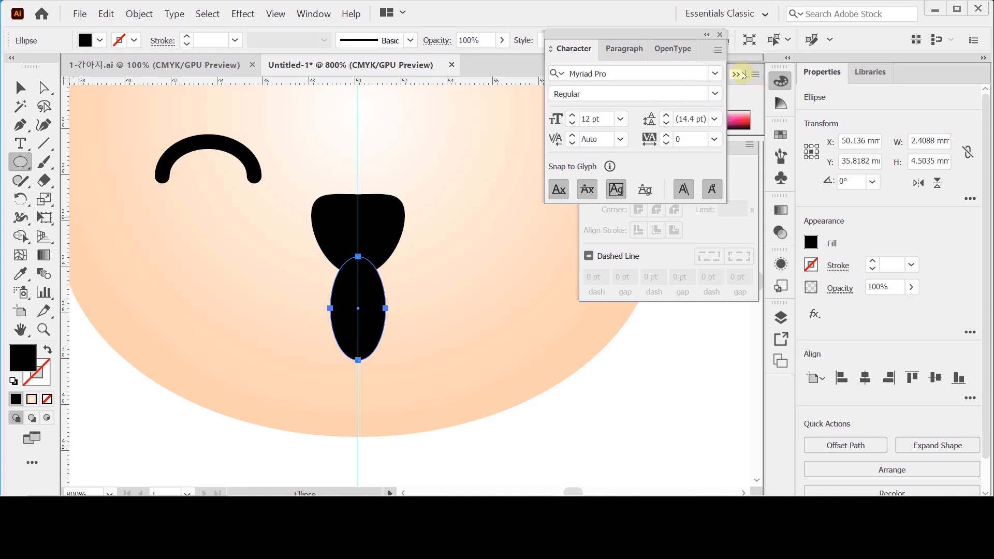
- Close the Character panel, float the Color panel with its CMYK sliders expanded, and attach the Stroke panel beneath it
key(ctrl+t)
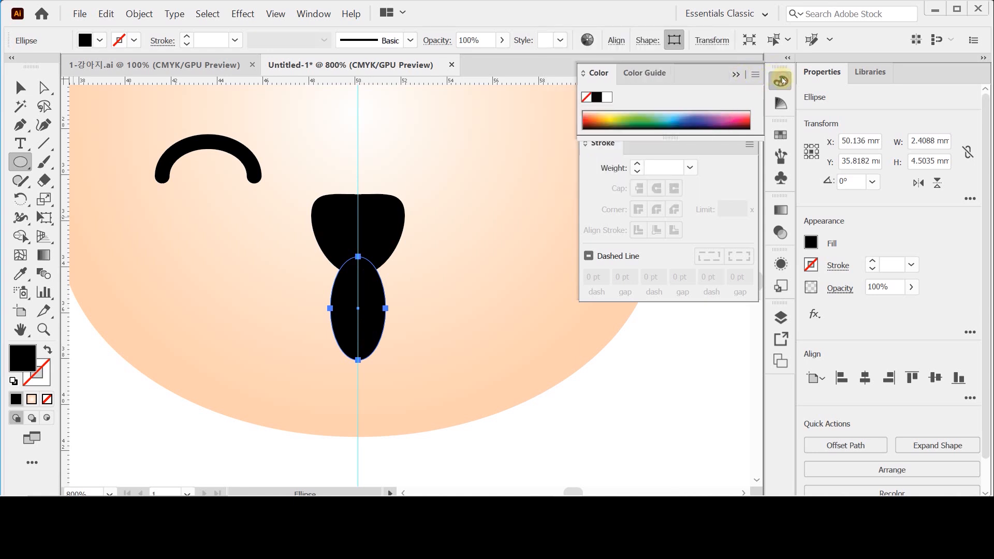
click(782, 81)
drag(781, 80, 542, 94)
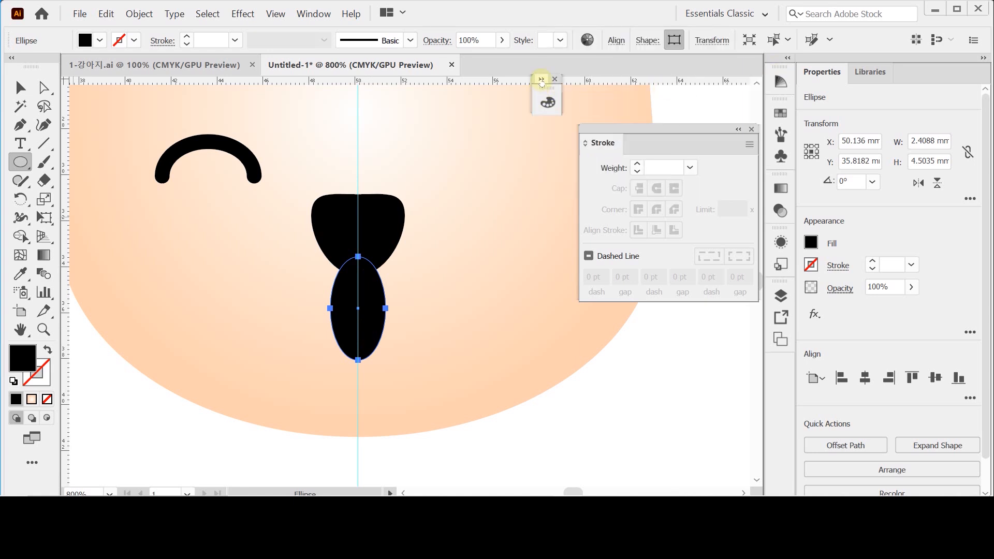
click(541, 81)
double_click(551, 92)
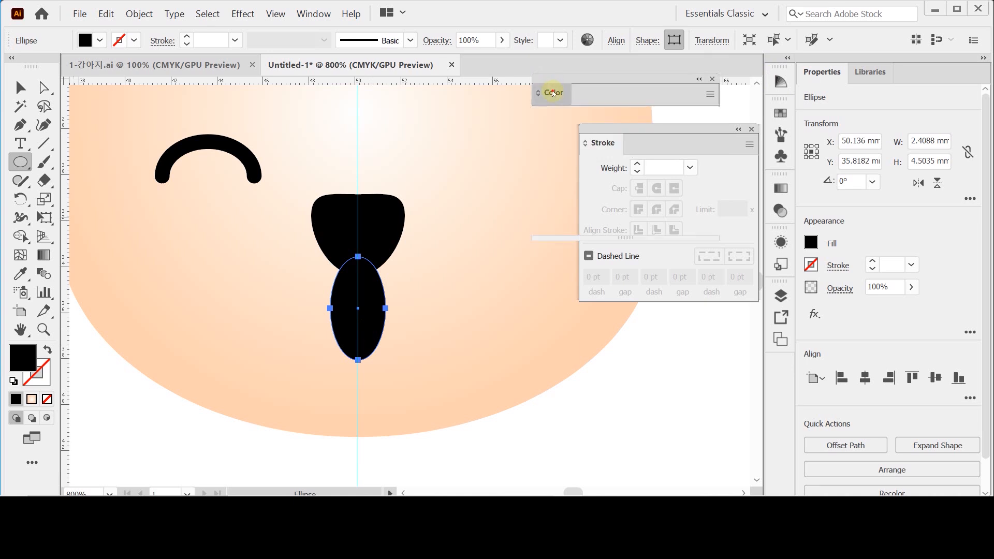
click(553, 93)
mouse_move(724, 130)
mouse_down()
mouse_move(681, 271)
mouse_move(672, 243)
mouse_up()
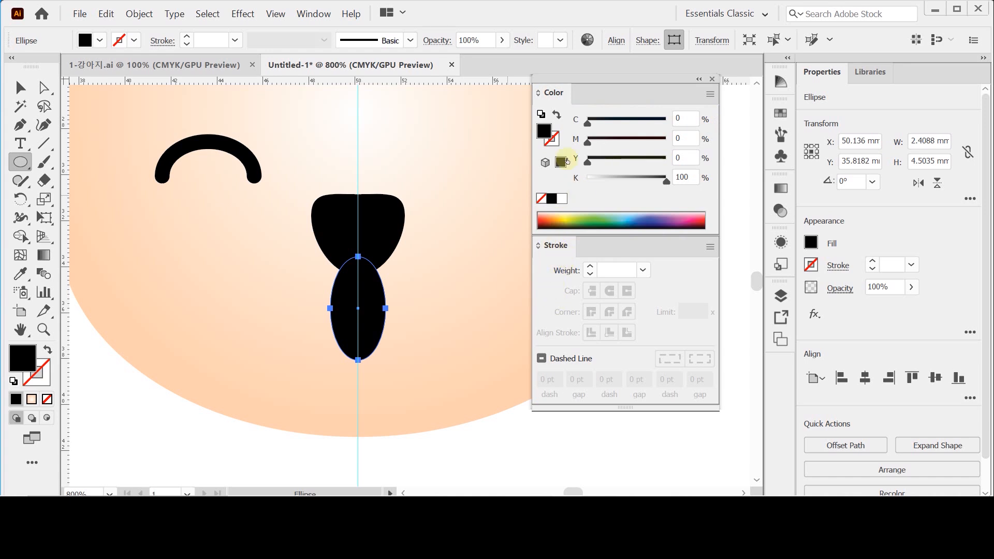
- Fill the tongue ellipse with pink at C 0, M 50, Y 0, K 0
click(562, 198)
click(684, 138)
text(50)
key(Return)
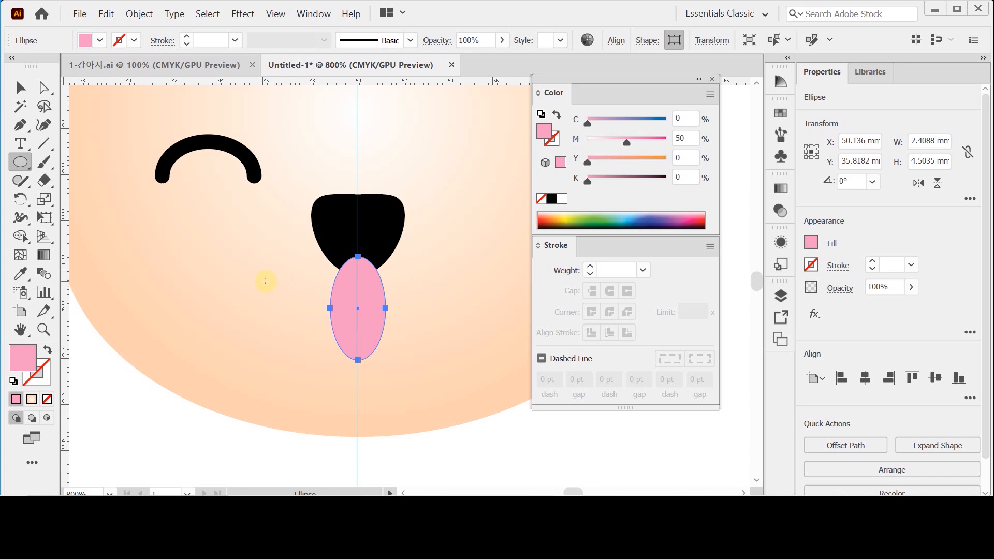
- Draw a muzzle ellipse about 7.6 × 5.4 mm below the eye, reaching the vertical guide, and fill it white
drag(216, 244, 358, 358)
drag(363, 362, 365, 354)
drag(332, 315, 311, 277)
drag(197, 206, 178, 184)
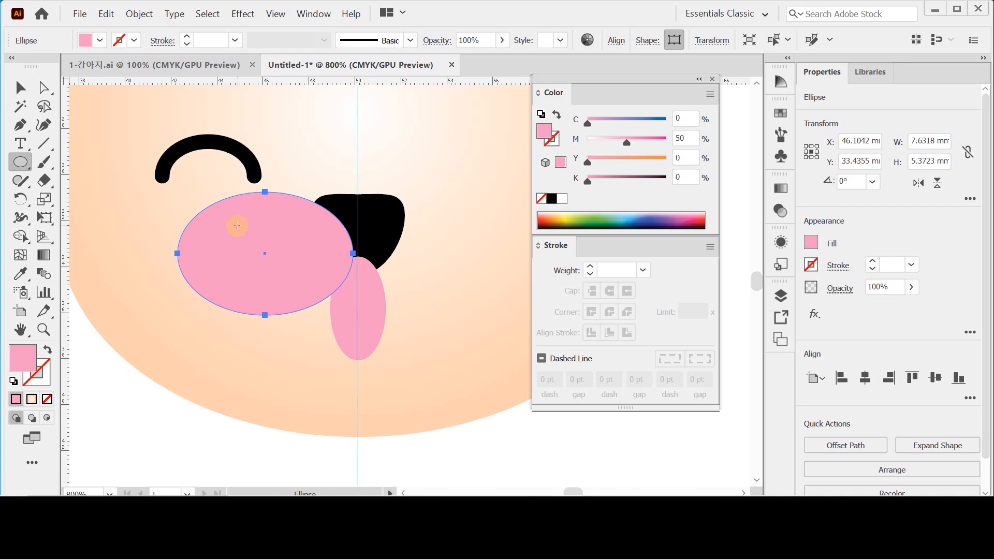
click(21, 88)
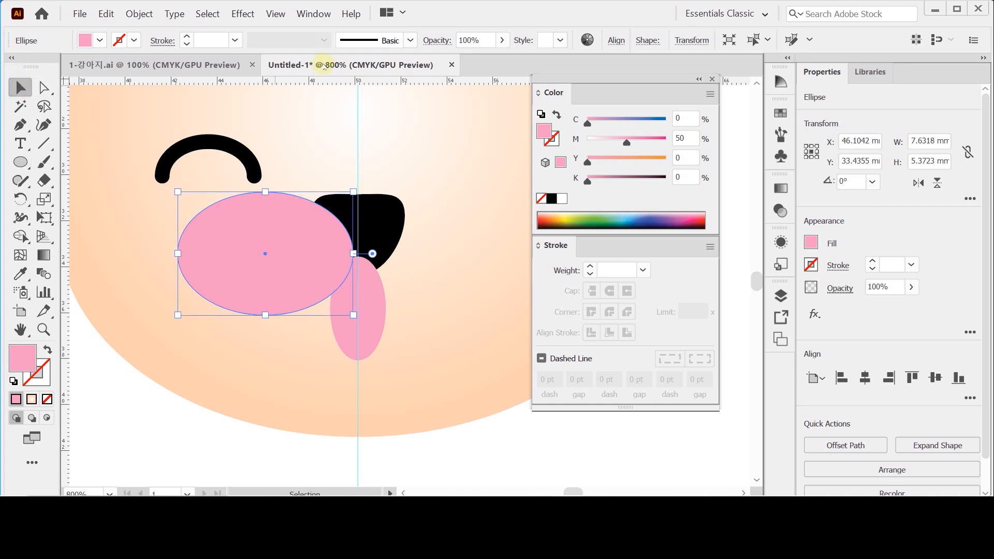
click(561, 199)
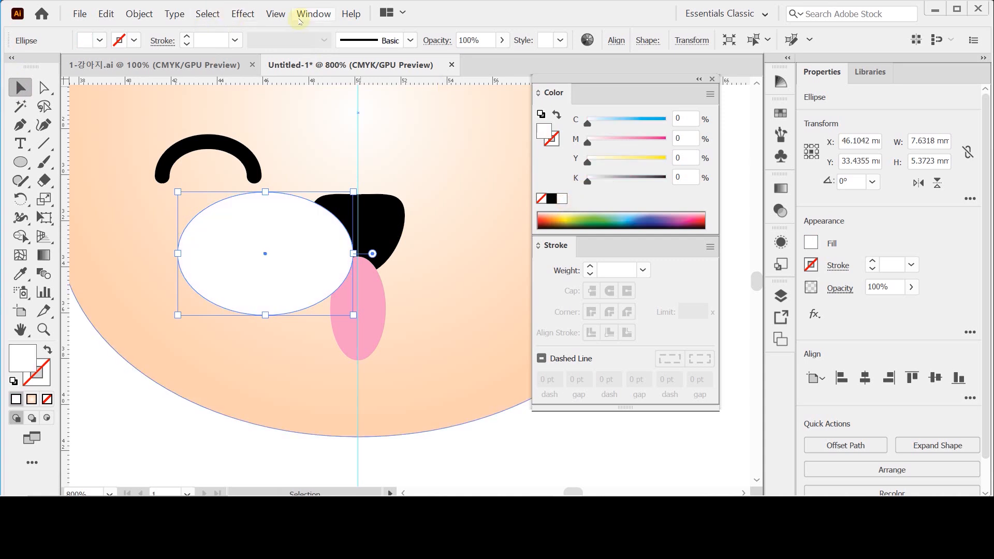
- Move the white muzzle ellipse straight down about 0.13 mm
click(271, 13)
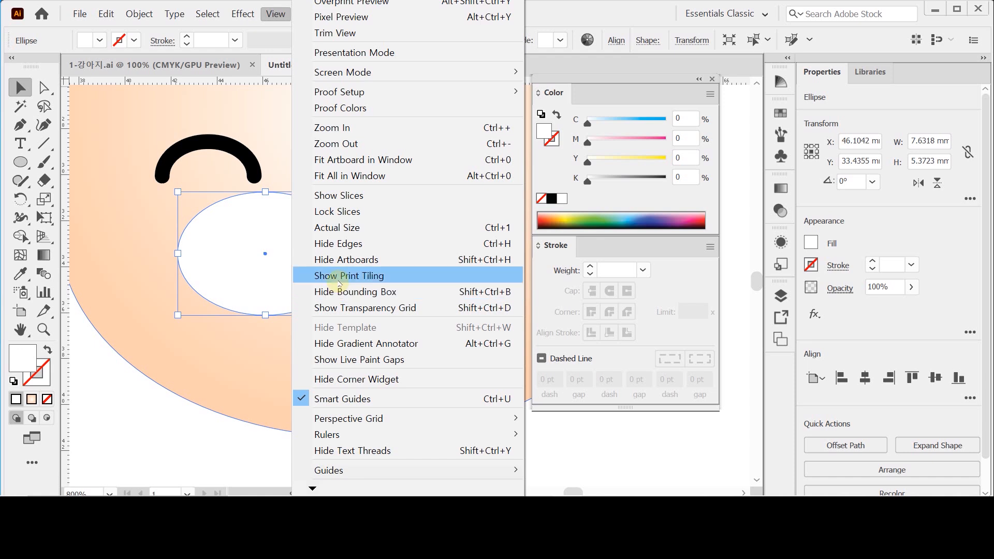
mouse_move(140, 14)
click(141, 38)
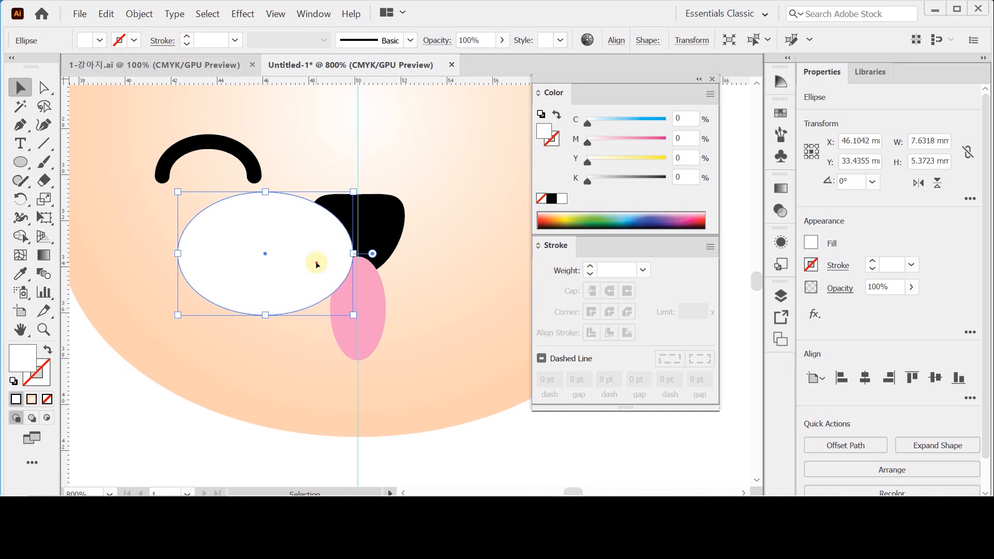
drag(316, 264, 317, 269)
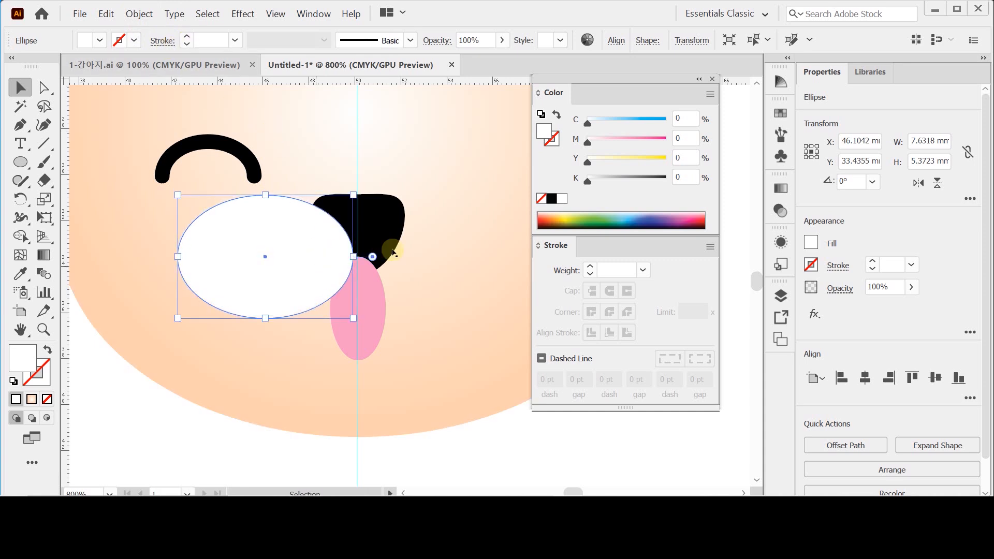
- Bring the black nose shape to the front, above the white muzzle ellipse and the tongue
click(375, 296)
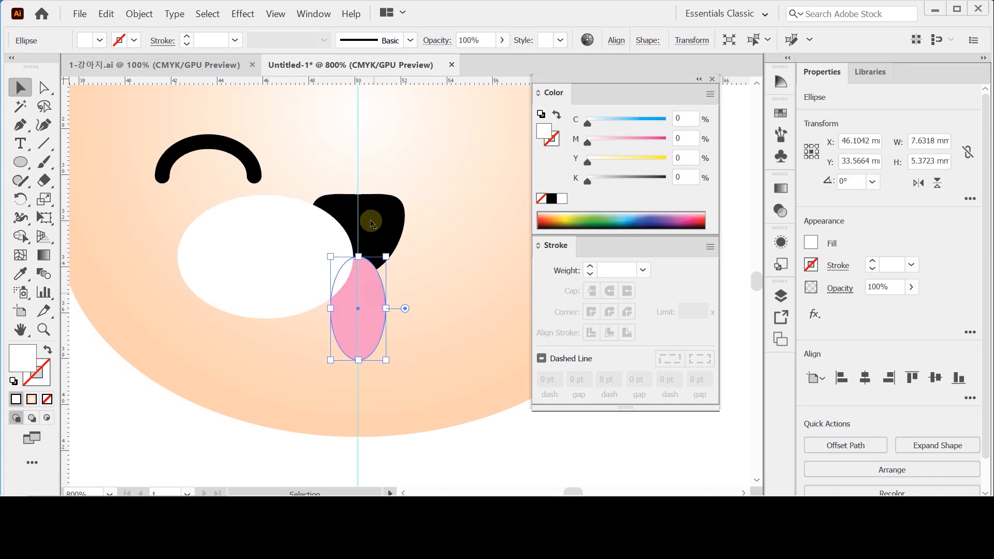
click(366, 217)
right_click(373, 218)
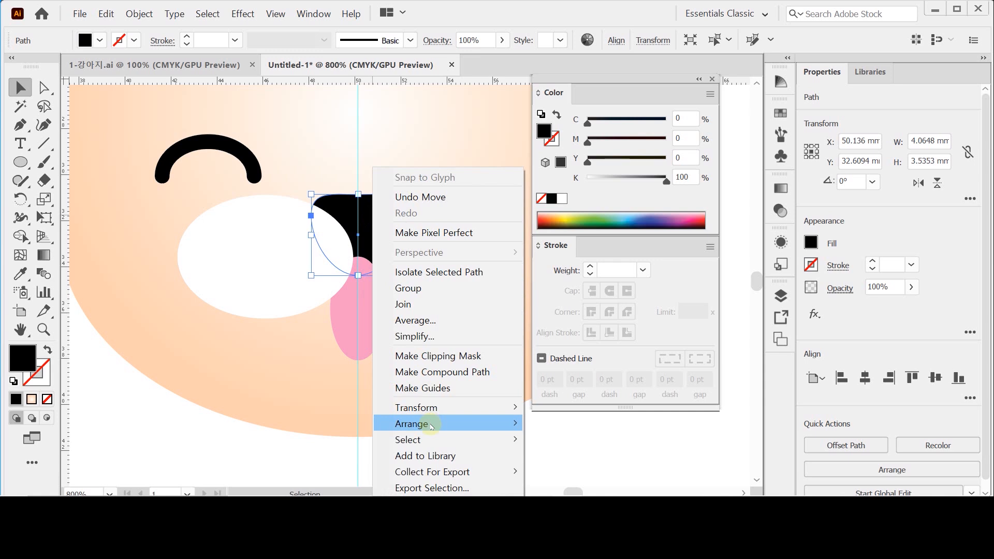
mouse_move(515, 424)
click(564, 357)
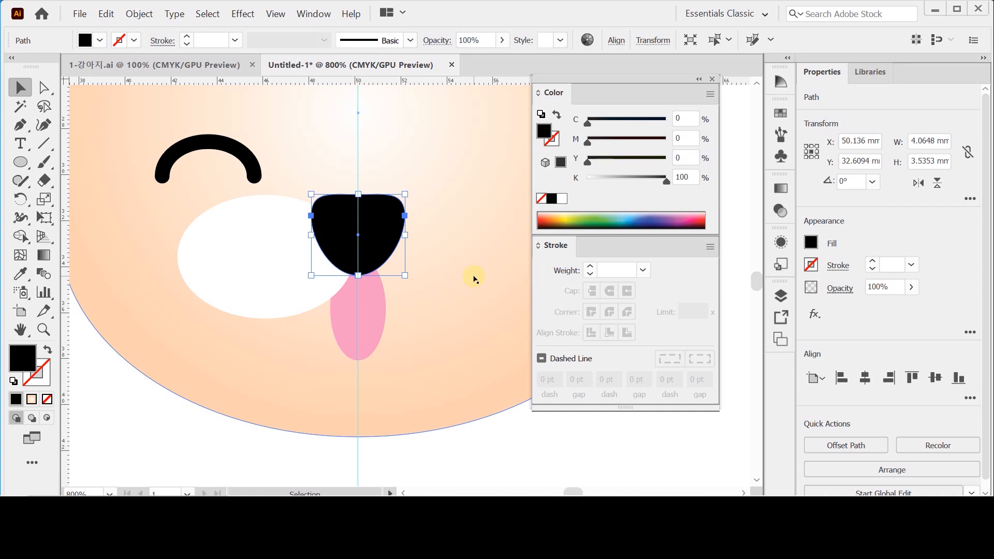
- Move the white muzzle ellipse down about 0.16 mm more and copy it to the clipboard
click(266, 266)
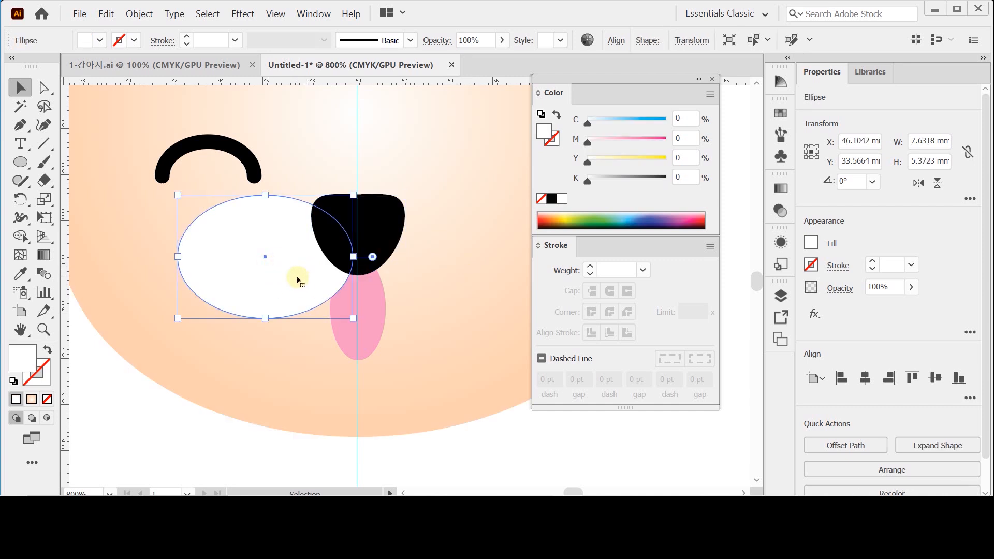
key(ctrl+c)
drag(293, 285, 293, 289)
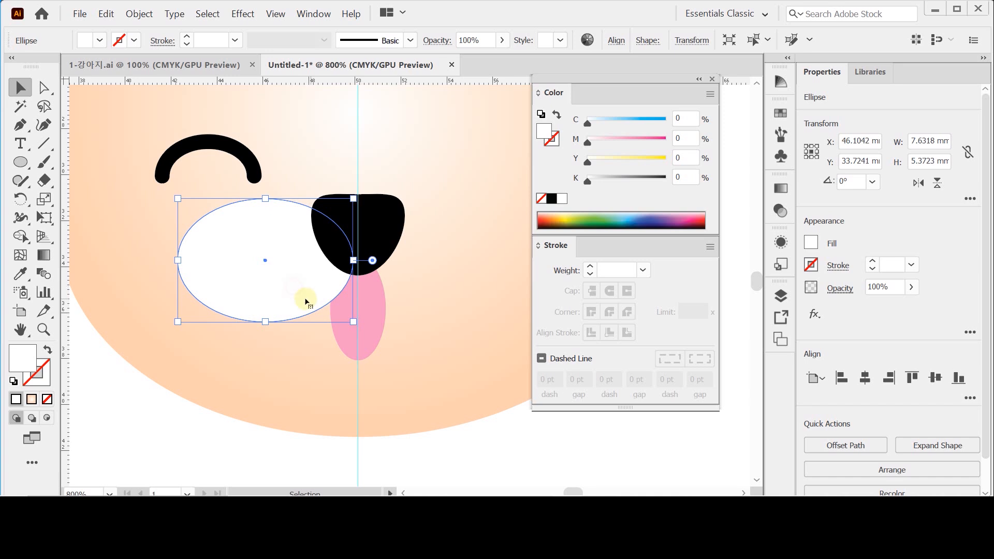
key(ctrl+c)
key(ctrl)
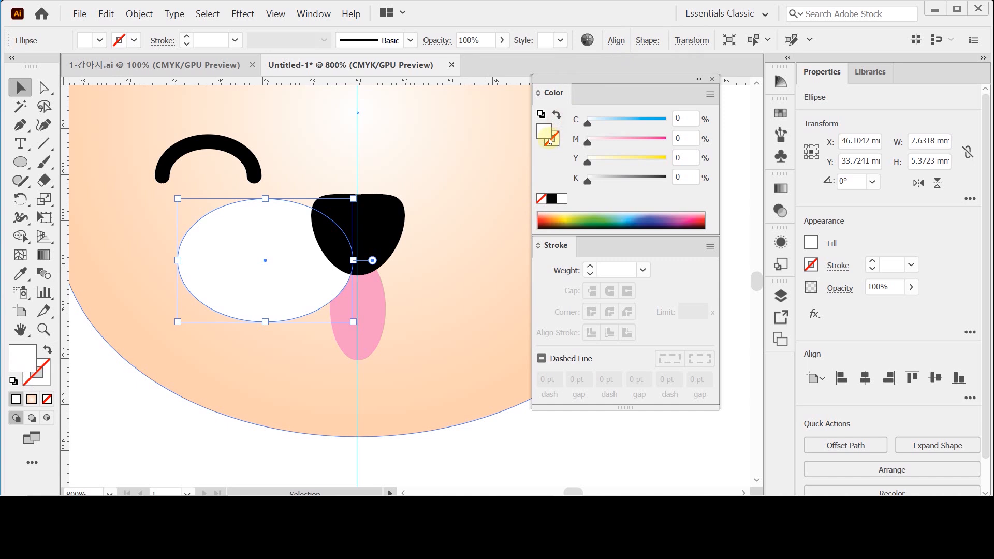
- Give the muzzle ellipse copy no fill and a 1 pt stroke of 60% black with round caps
click(556, 115)
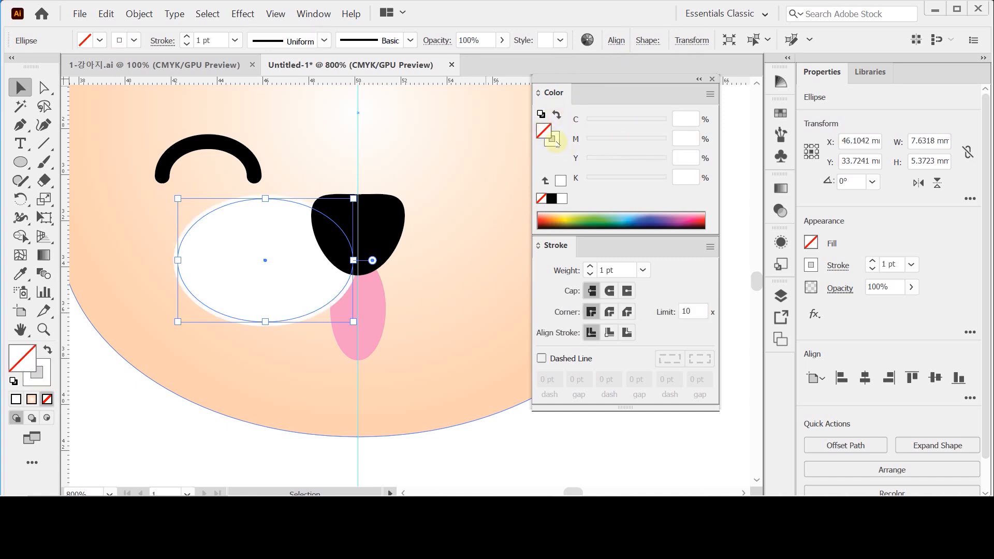
click(553, 140)
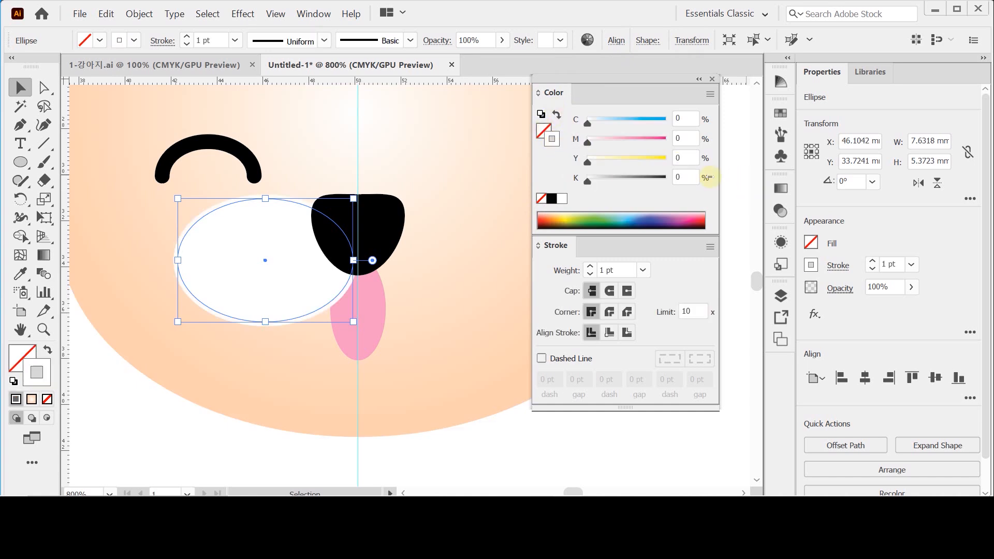
click(684, 177)
text(60)
key(Return)
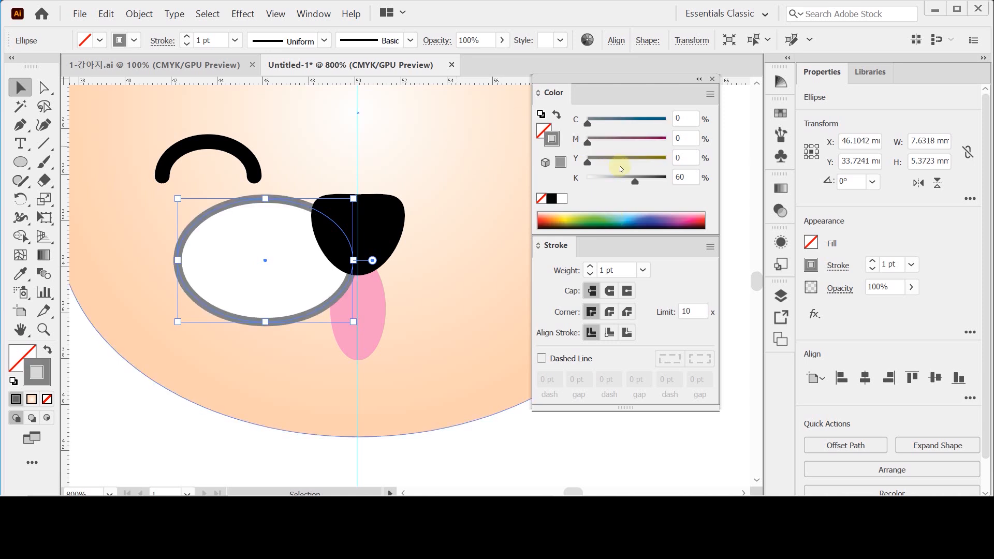
click(610, 292)
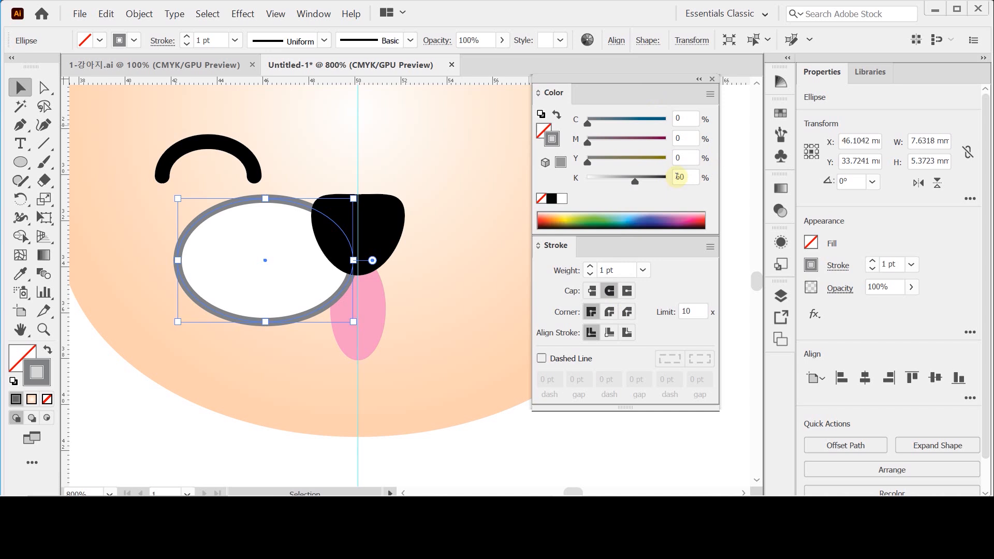
- Delete the topmost anchor point of the stroked muzzle ellipse, keeping only its lower half as the mouth line
click(44, 88)
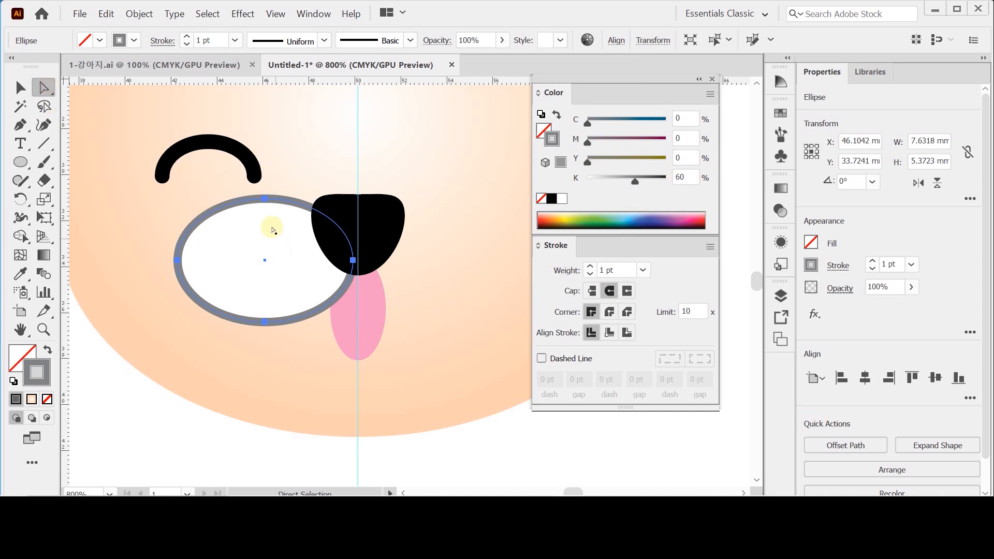
click(265, 199)
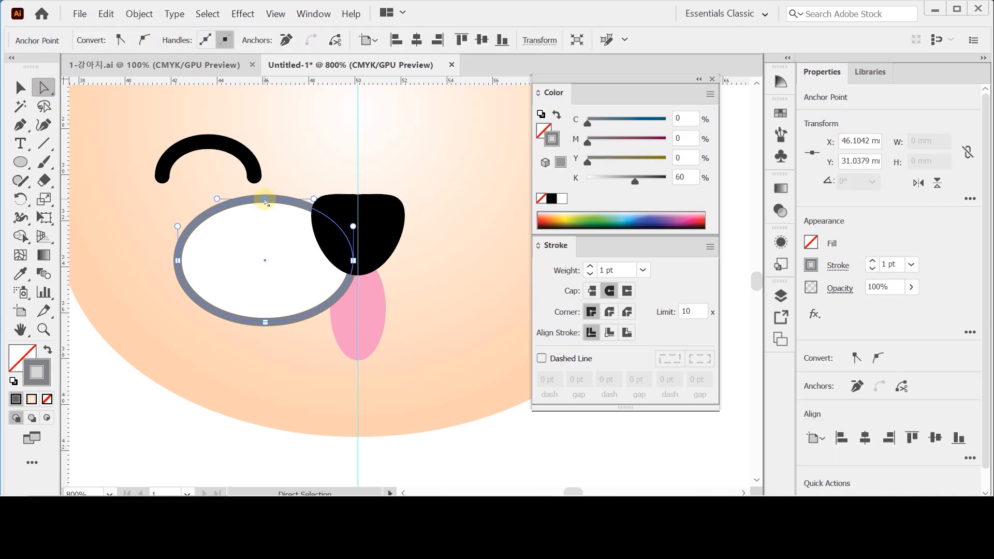
key(Delete)
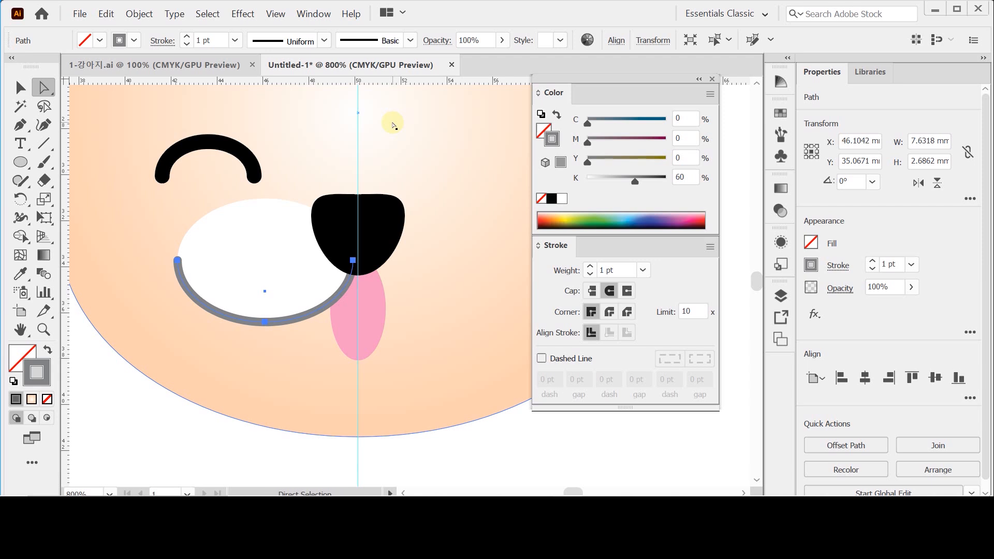
- Draw an upright ellipse about 5.4 × 9.4 mm inside the puppy's left ear
drag(304, 184, 381, 323)
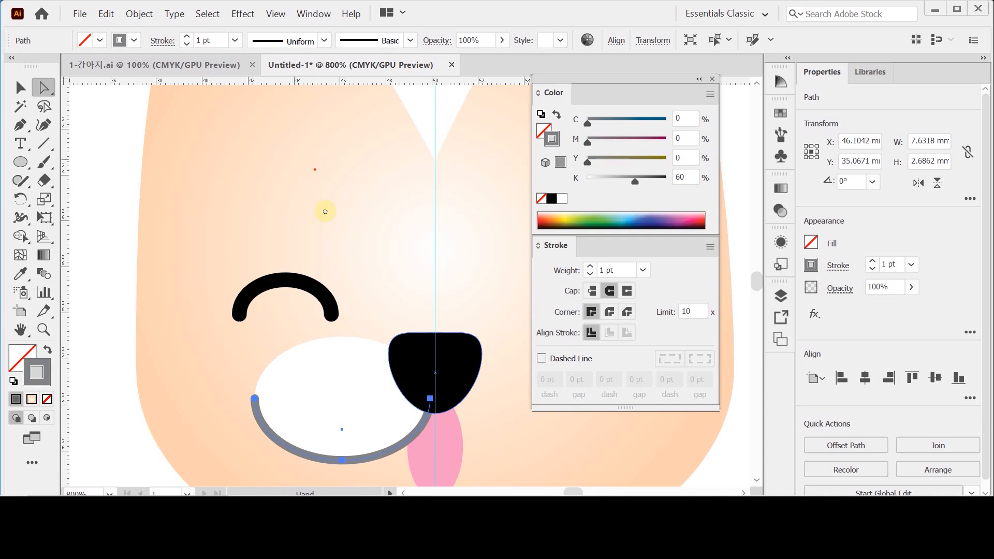
click(110, 190)
key(l)
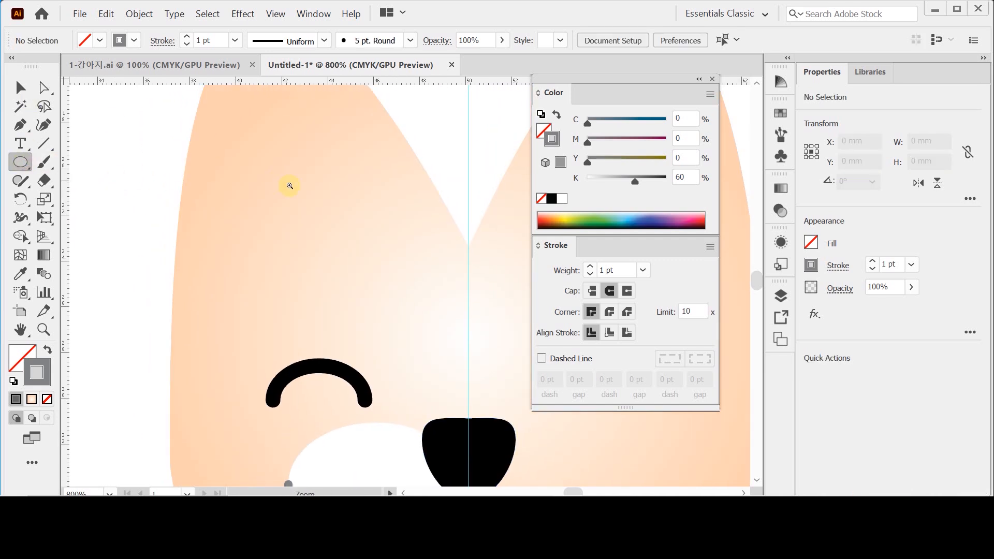
ctrl+alt+click(302, 190)
drag(385, 288, 231, 202)
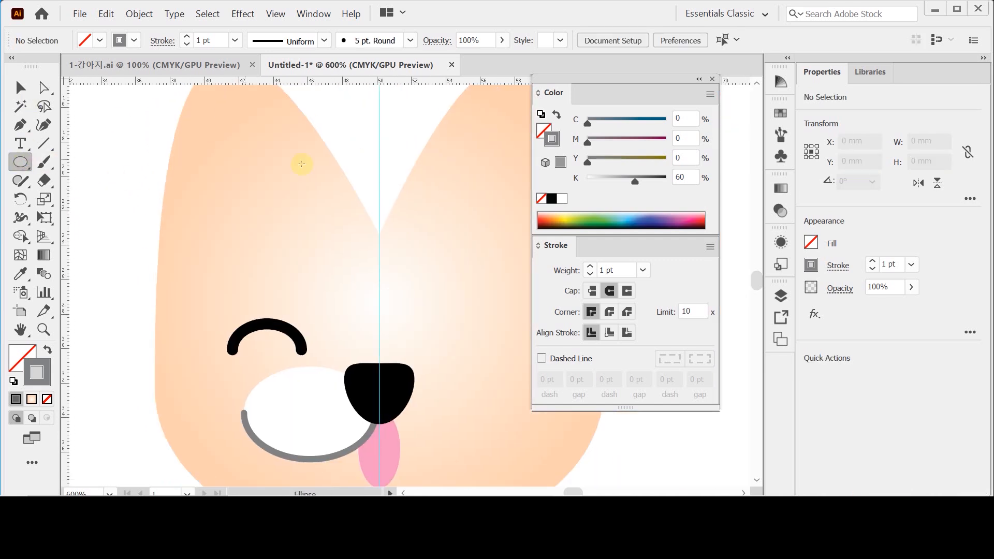
drag(219, 135, 312, 297)
mouse_move(266, 222)
mouse_down()
mouse_move(281, 264)
mouse_move(263, 238)
mouse_up()
- Give the ear ellipse no stroke and a fill of 10% black
click(557, 114)
click(541, 132)
drag(688, 177, 657, 175)
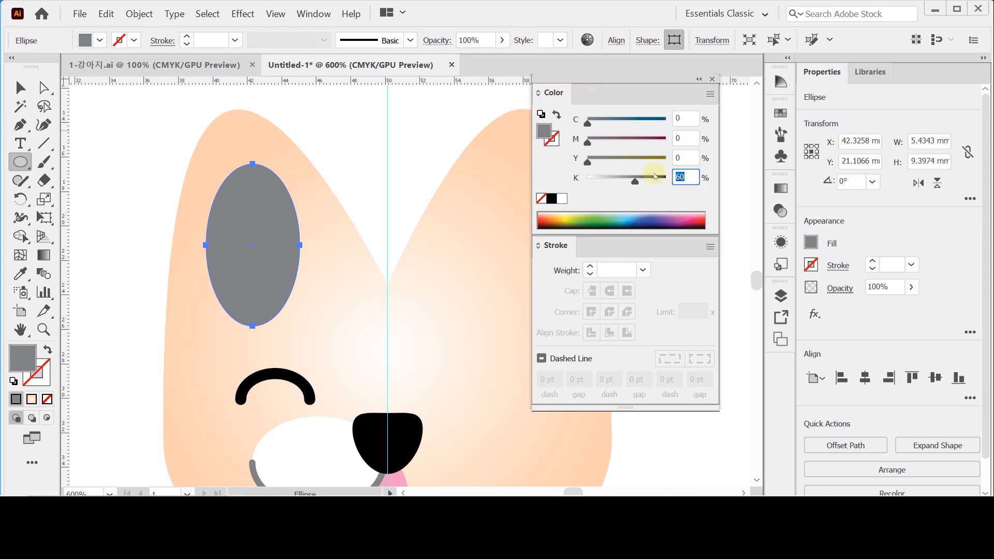
text(10)
key(Return)
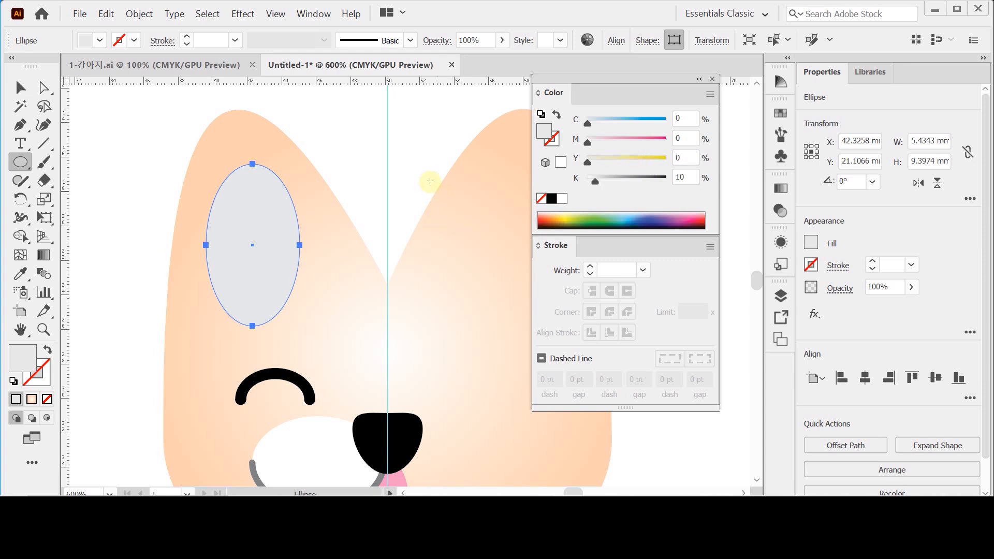
- Delete the lowest anchor point of the light grey ear ellipse to leave its upper half
key(ctrl)
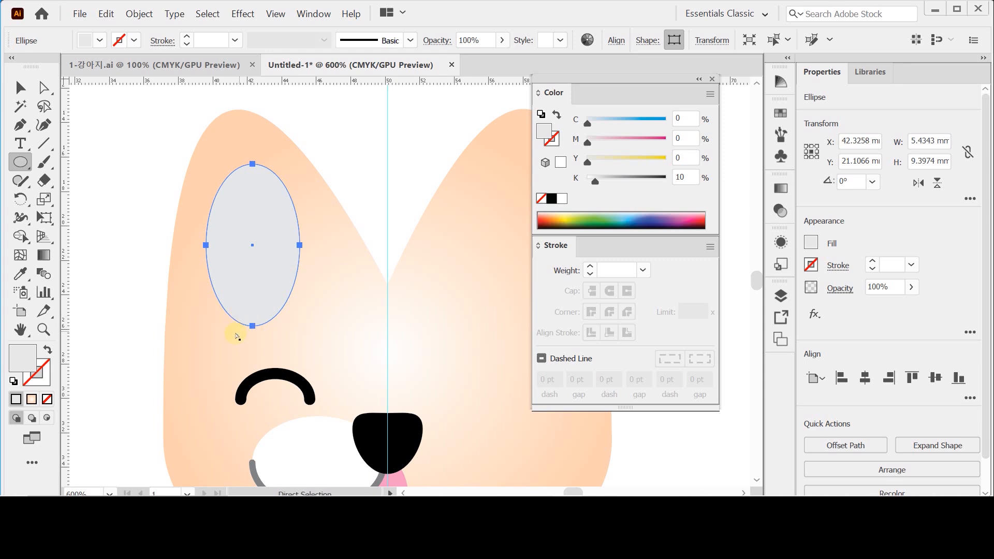
click(252, 326)
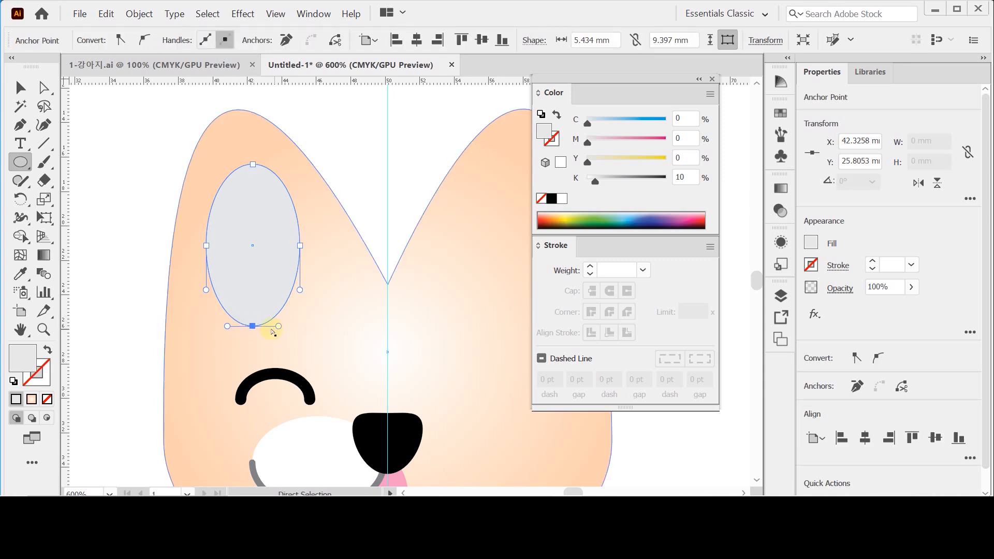
key(Delete)
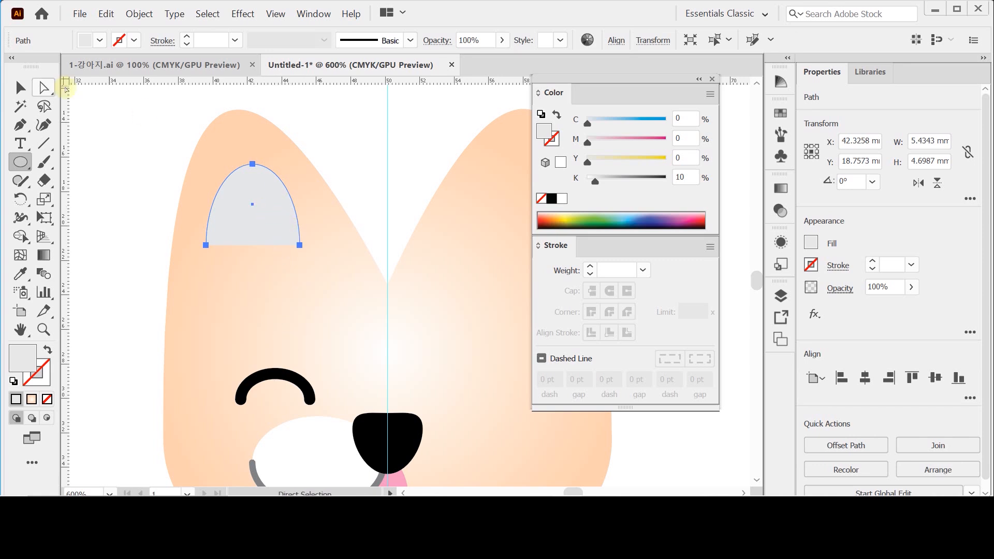
- Lengthen the grey inner-ear shape, rotate it about 16° counterclockwise and position it within the left ear, about 5.8 × 7.0 mm overall
click(20, 88)
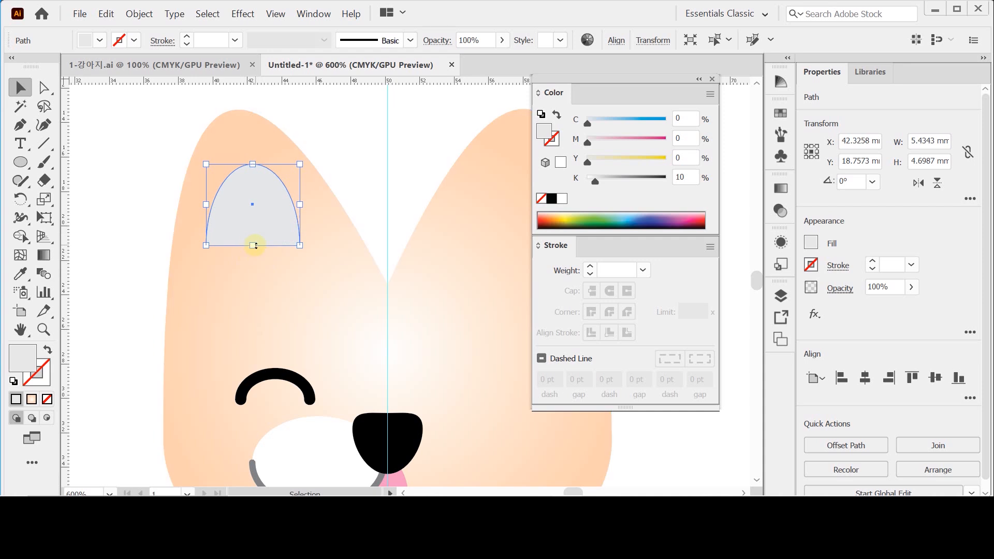
drag(253, 245, 253, 262)
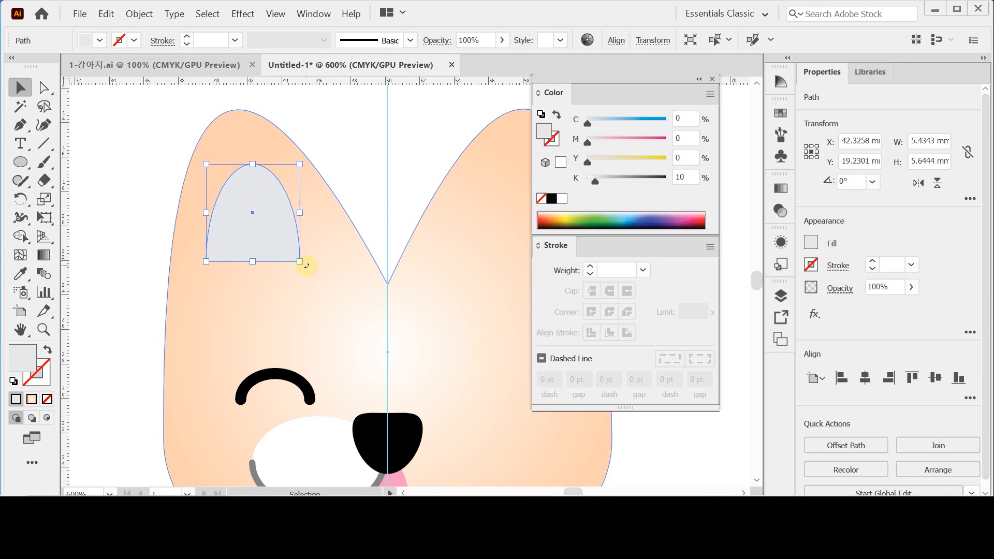
drag(307, 265, 270, 271)
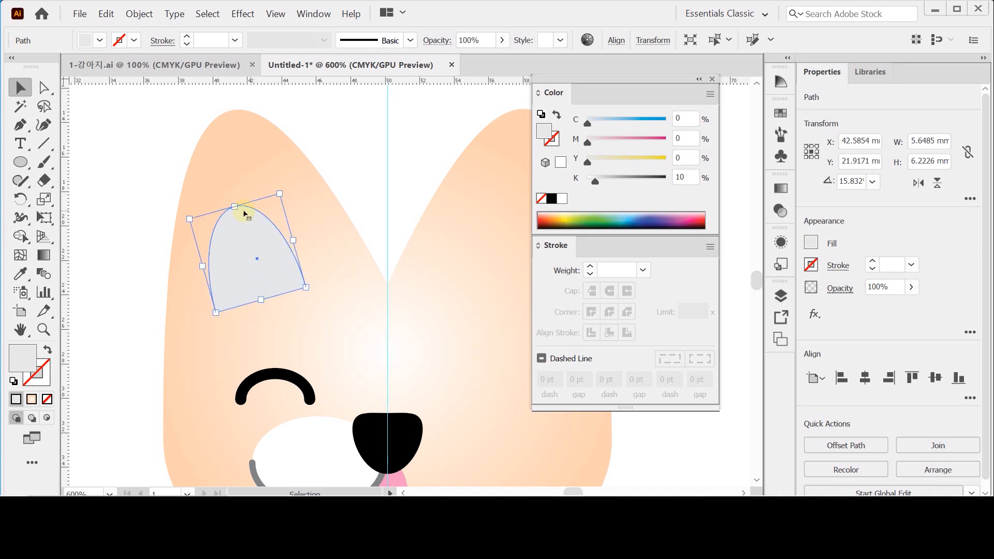
mouse_move(235, 206)
mouse_down()
mouse_move(234, 188)
mouse_move(256, 216)
mouse_move(239, 194)
mouse_up()
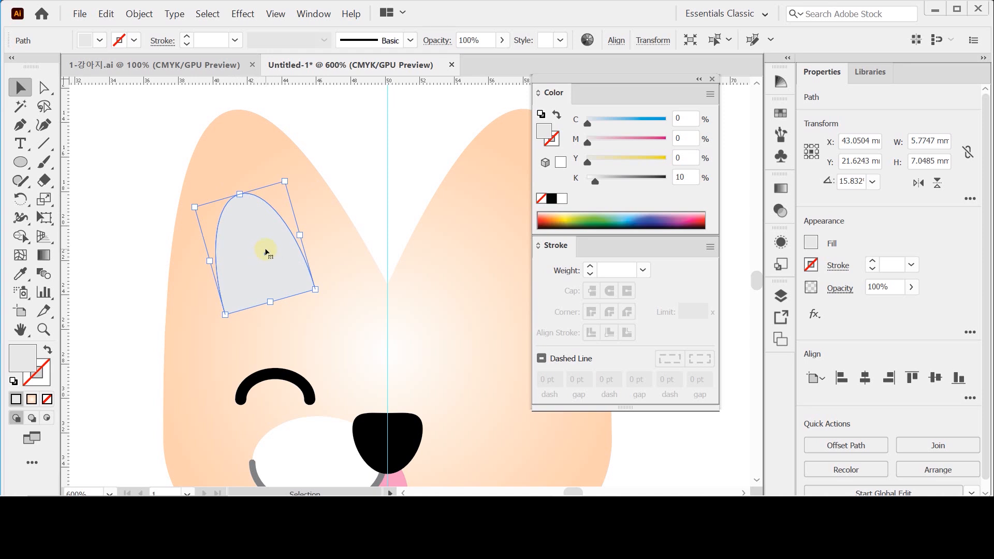
- Switch to outline view, select the left inner ear, eye, muzzle ellipse and mouth line, and activate the Reflect tool
scroll(394, 295, down, 3)
scroll(393, 284, right, 1)
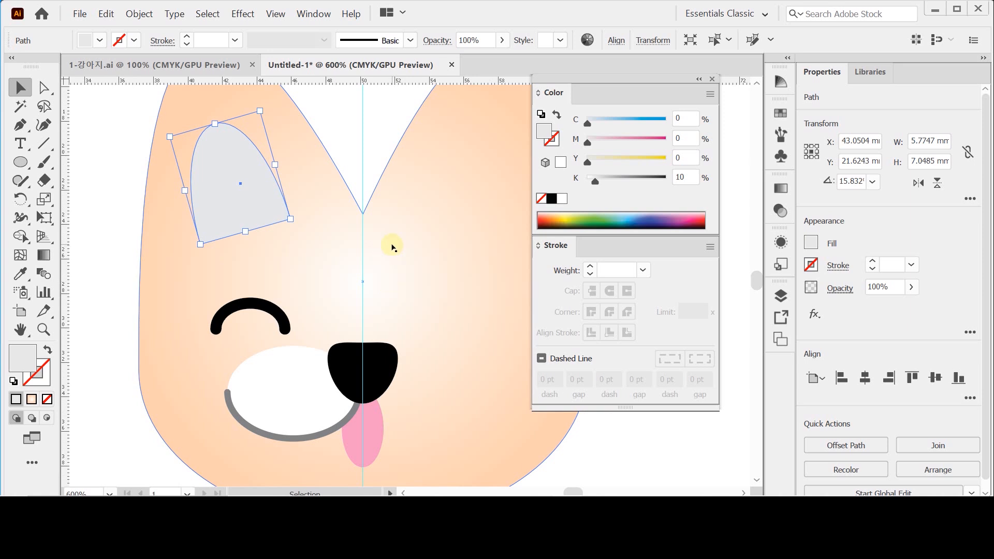
key(a)
key(ctrl+minus)
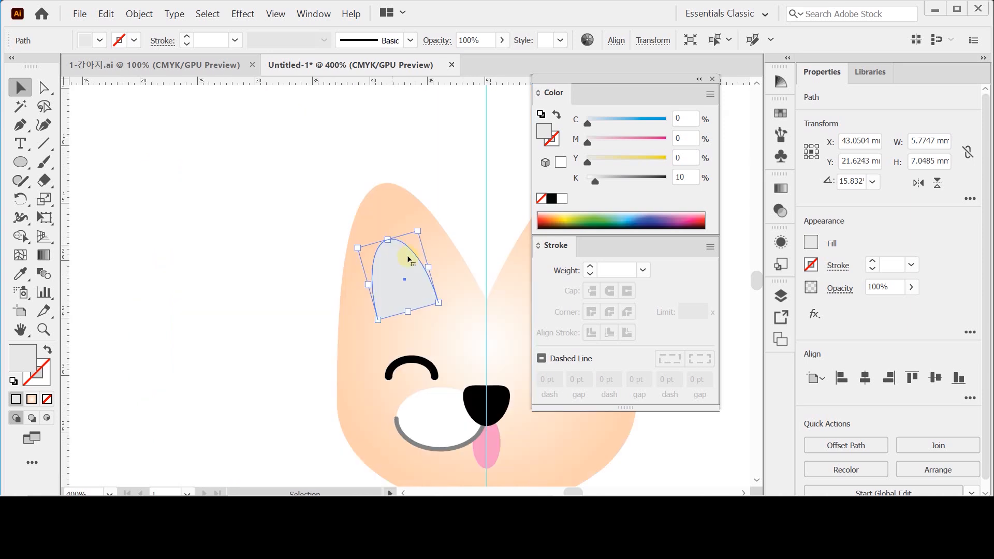
drag(406, 265, 212, 225)
key(v)
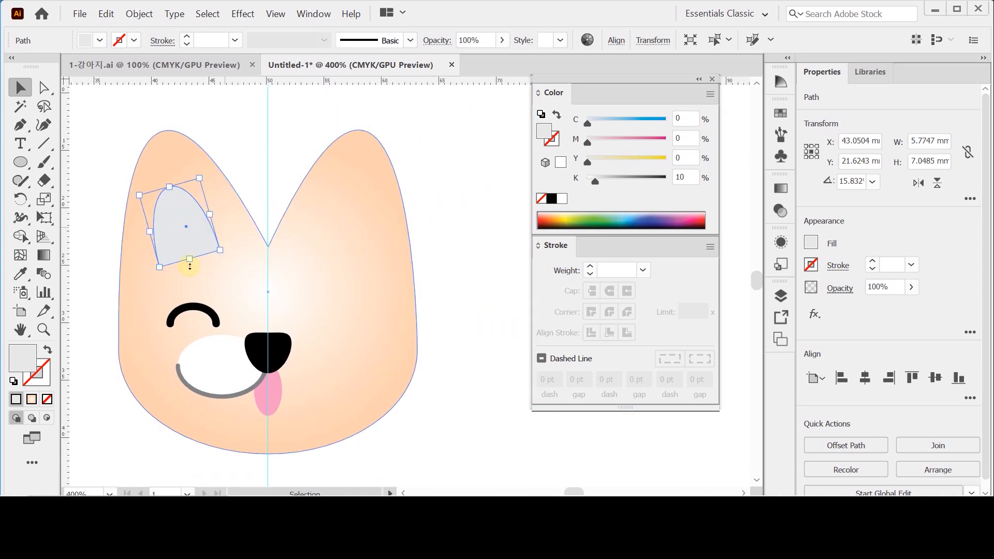
click(261, 148)
click(275, 14)
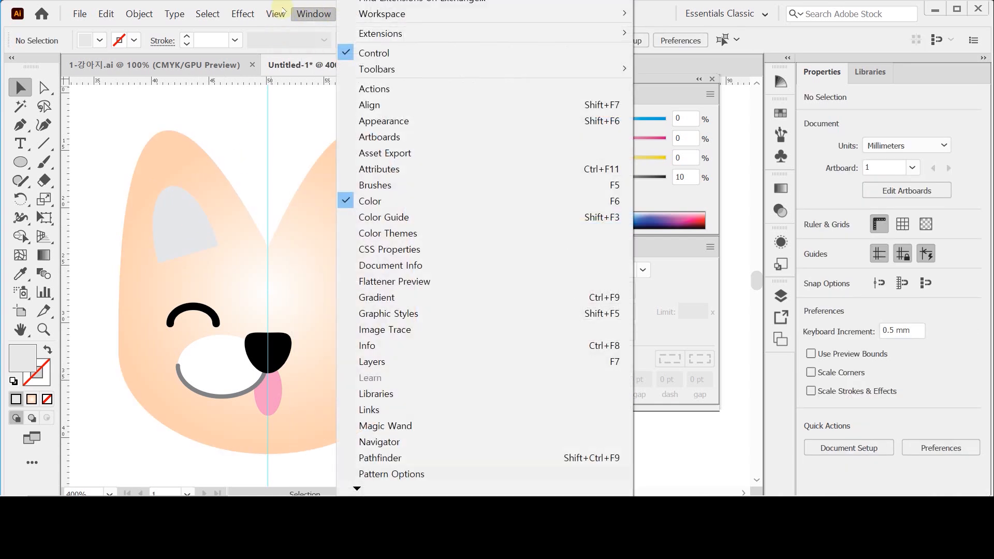
click(255, 130)
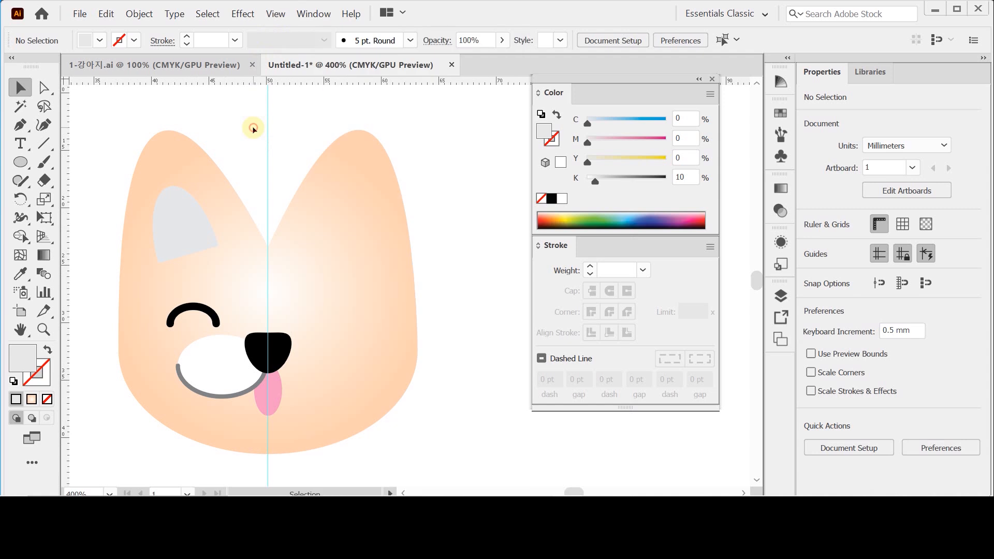
key(ctrl+y)
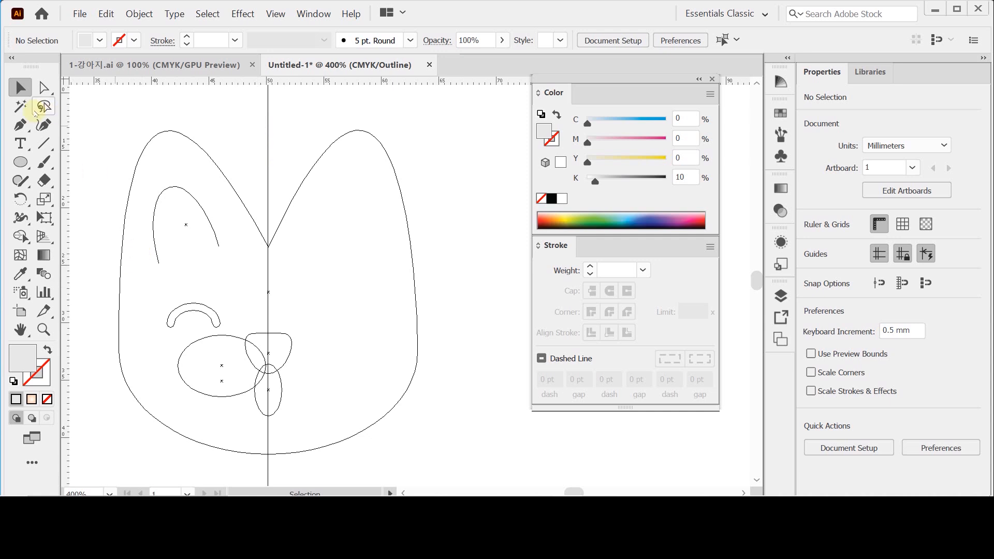
drag(142, 250, 209, 374)
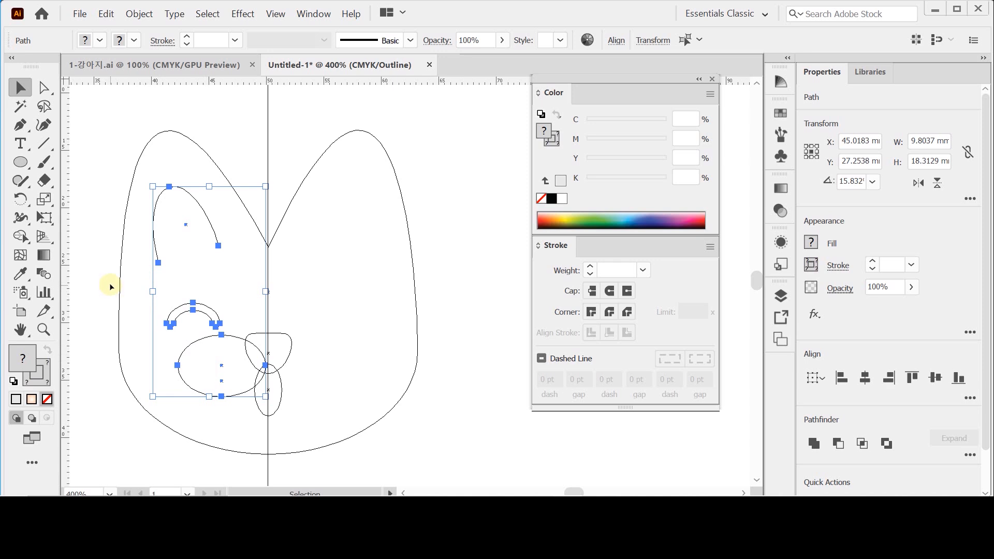
click(21, 199)
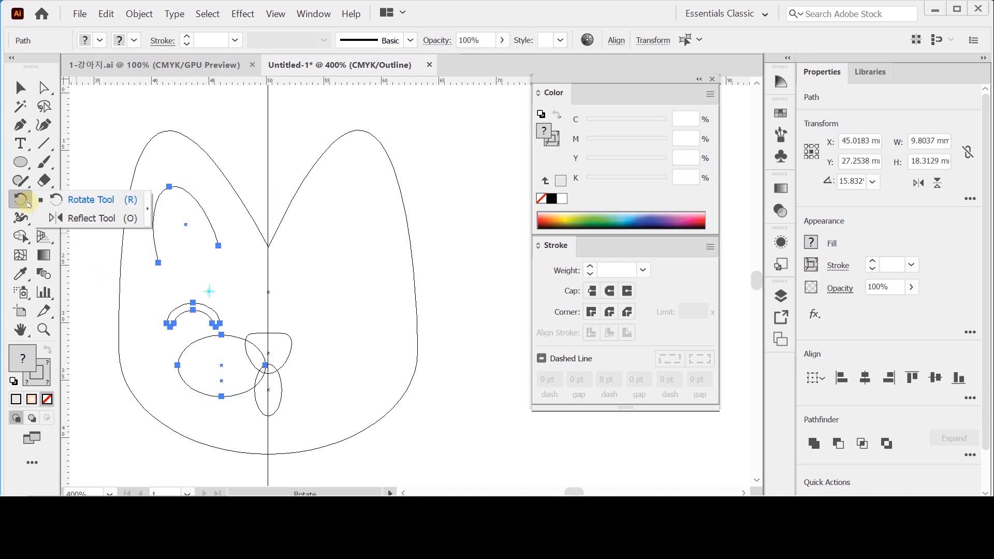
click(91, 222)
double_click(21, 200)
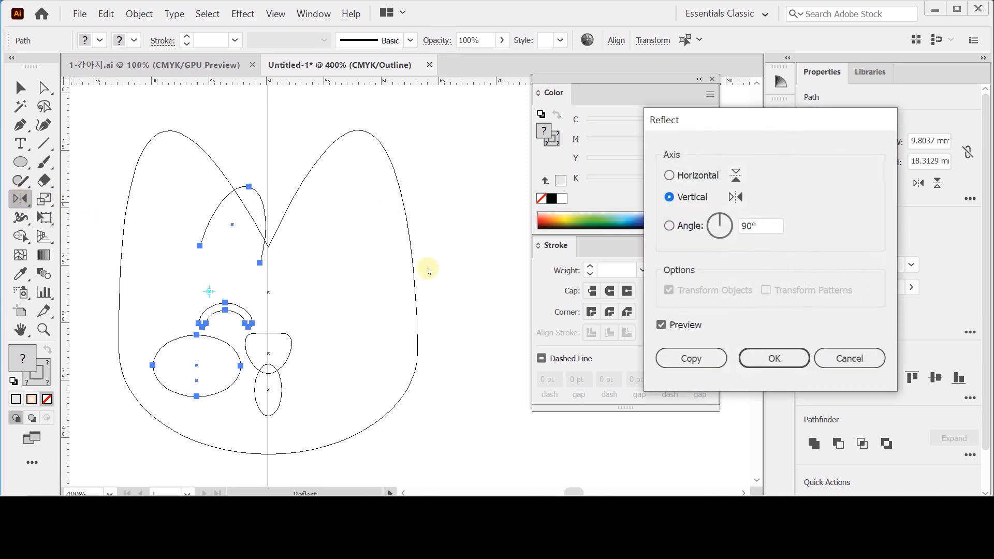
drag(670, 118, 503, 135)
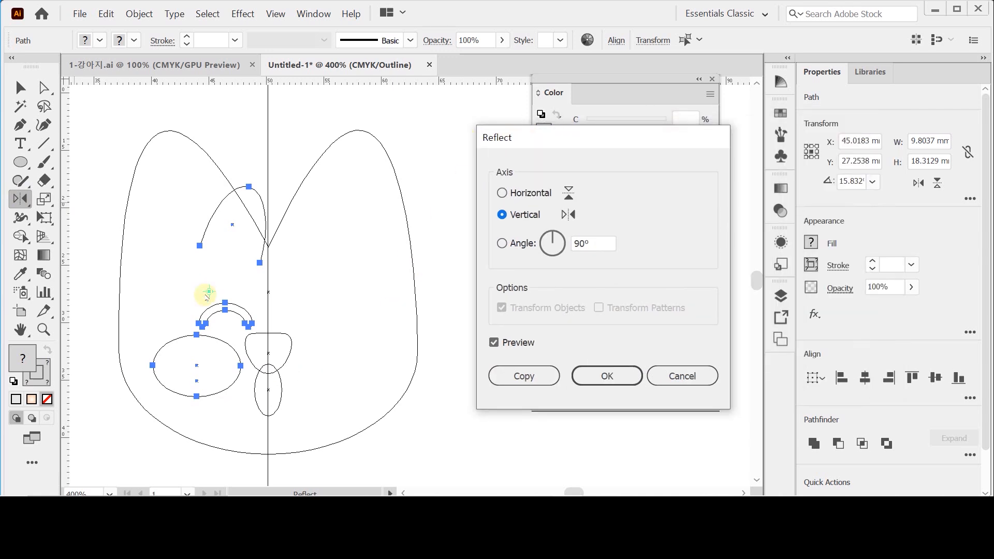
click(678, 376)
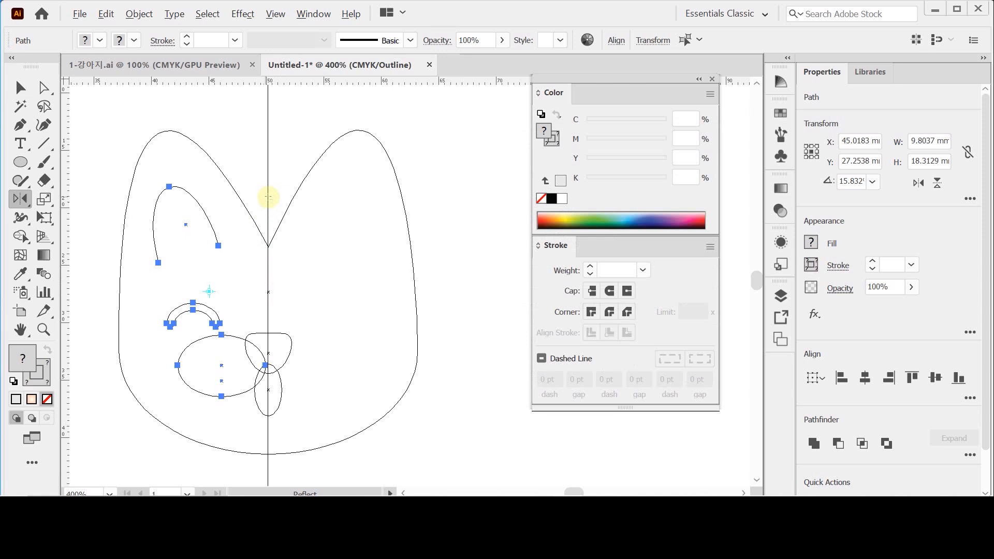
- Mirror a copy of the selected inner ear, eye and muzzle shapes across the vertical centre guide, then return to preview view and deselect
key(alt)
key(alt)
alt+click(268, 197)
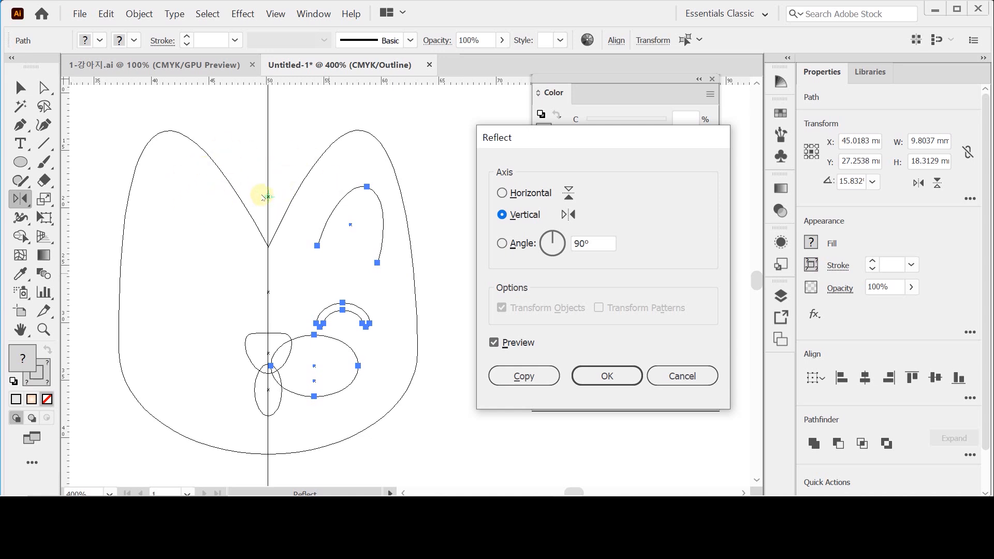
drag(491, 137, 468, 137)
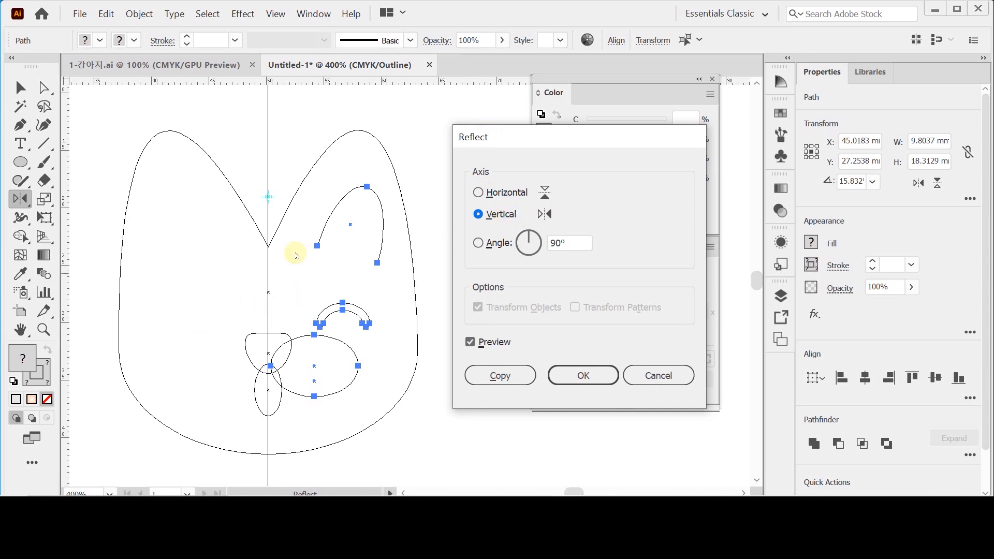
click(500, 376)
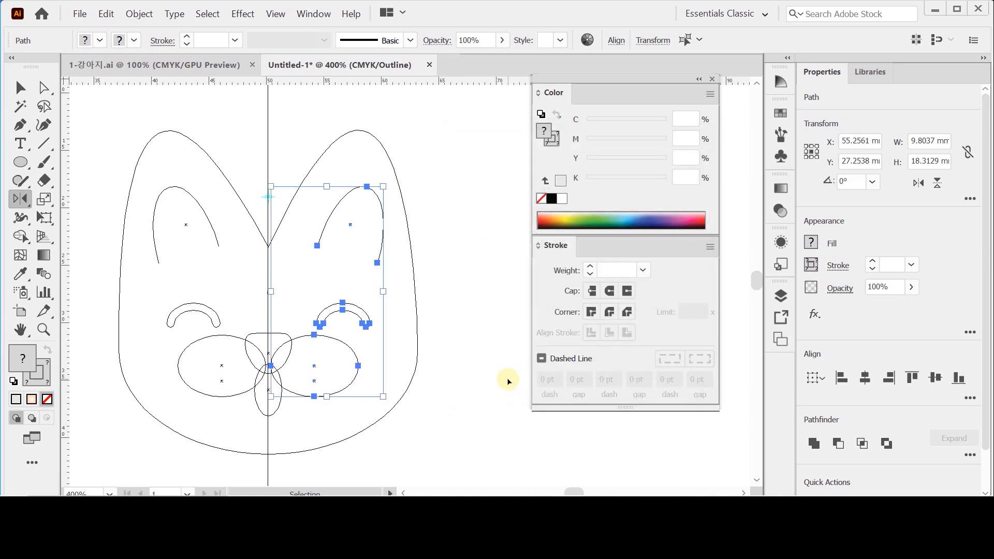
key(ctrl+y)
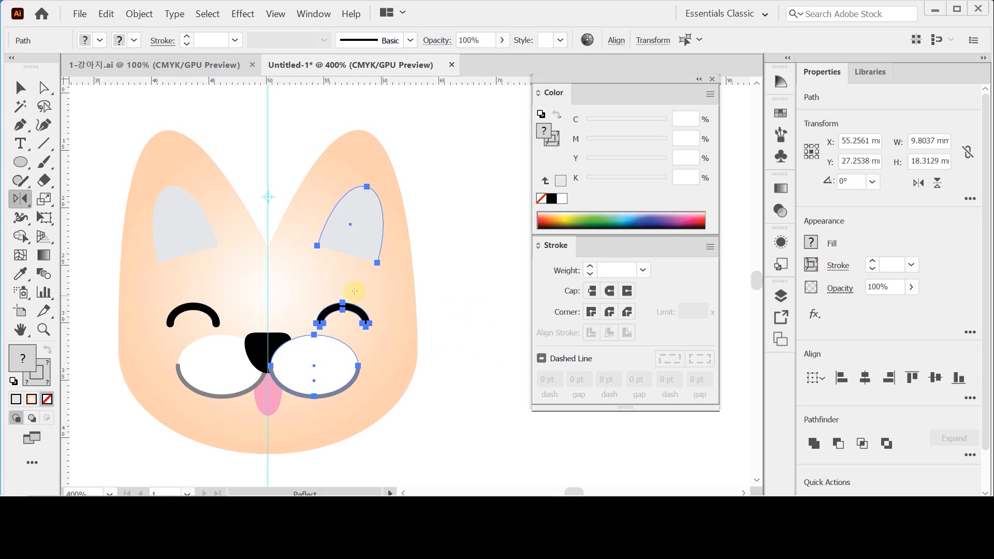
click(20, 88)
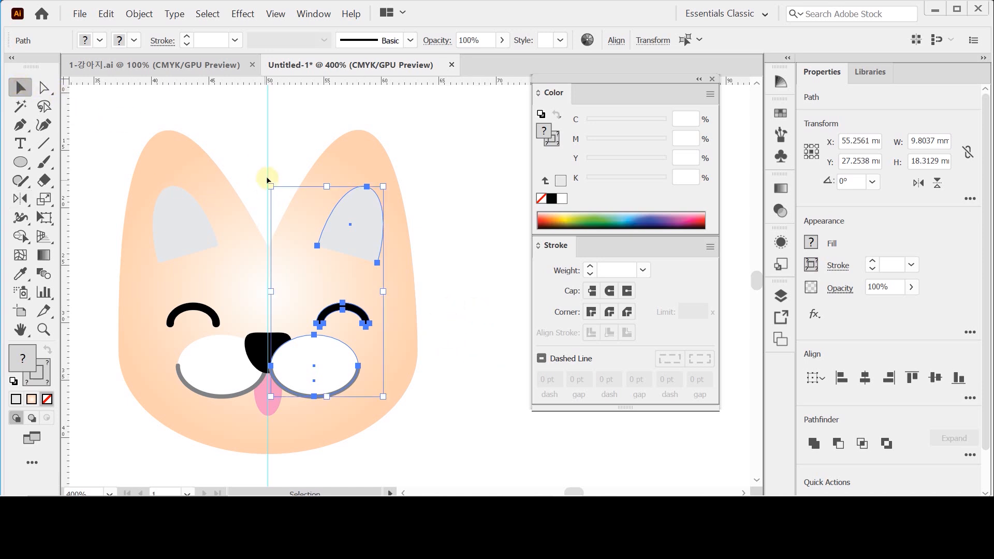
click(288, 157)
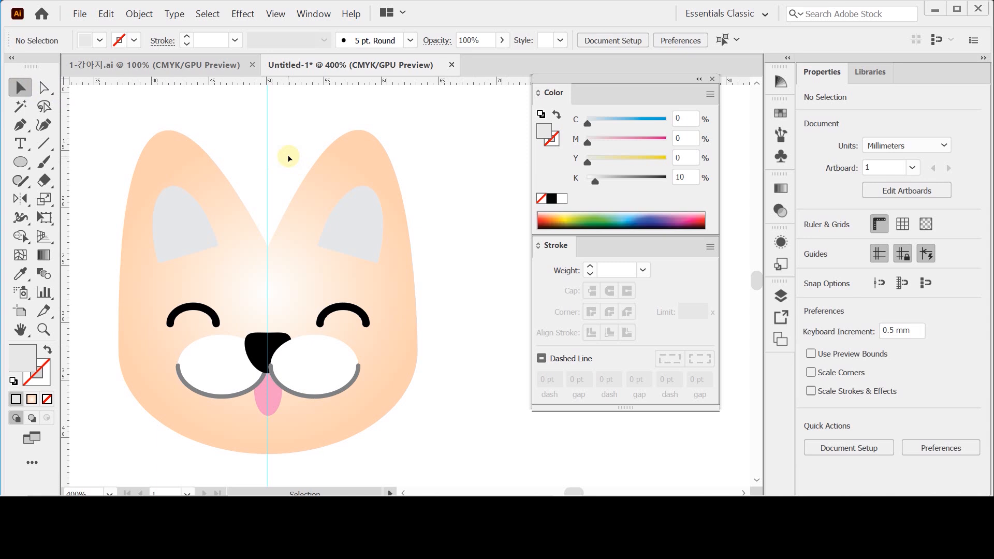
- Bring the black nose shape to the front of the white muzzle and deselect it
click(261, 348)
right_click(262, 348)
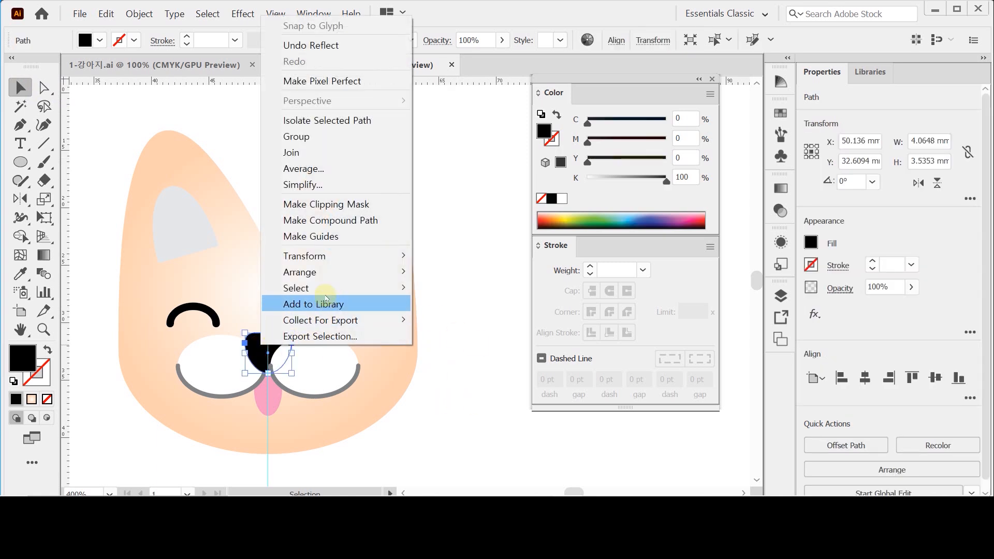
mouse_move(326, 275)
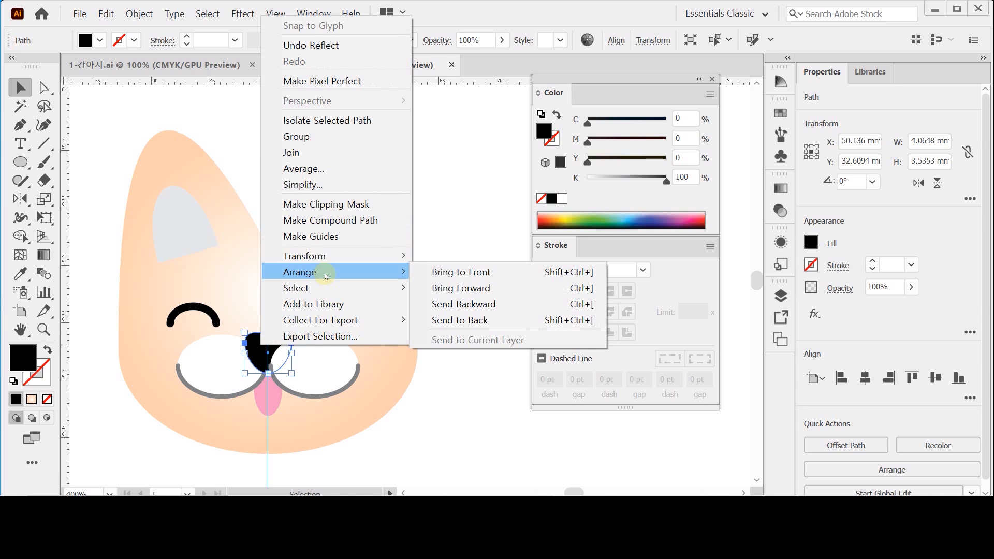
click(450, 274)
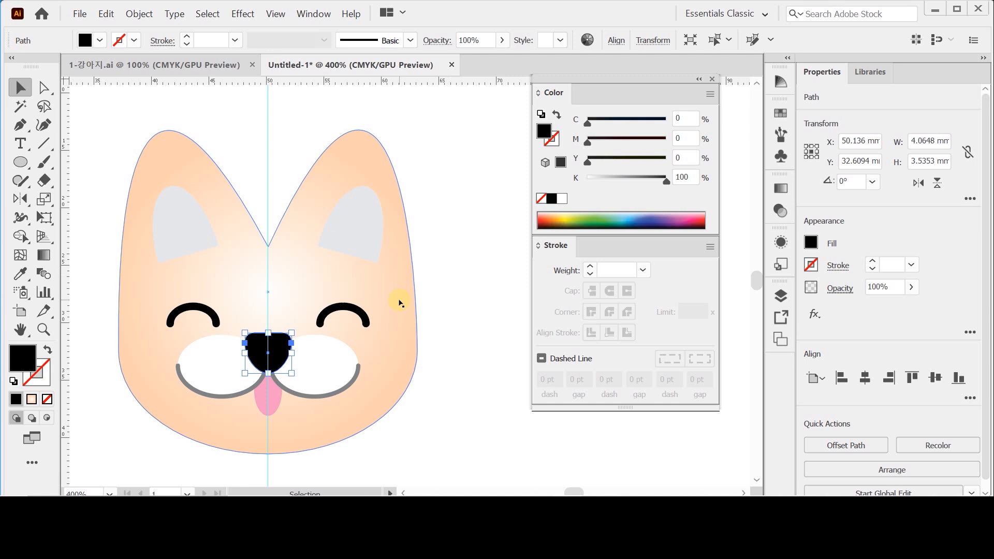
click(464, 297)
- Create a 33 × 20 mm ellipse below the face, centred on the vertical guide
scroll(464, 297, down, 1)
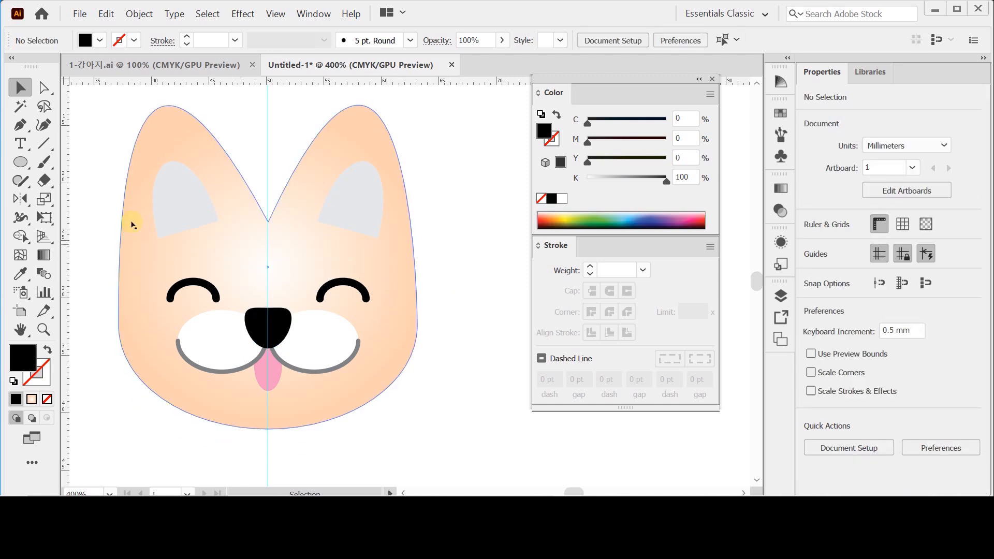
click(20, 162)
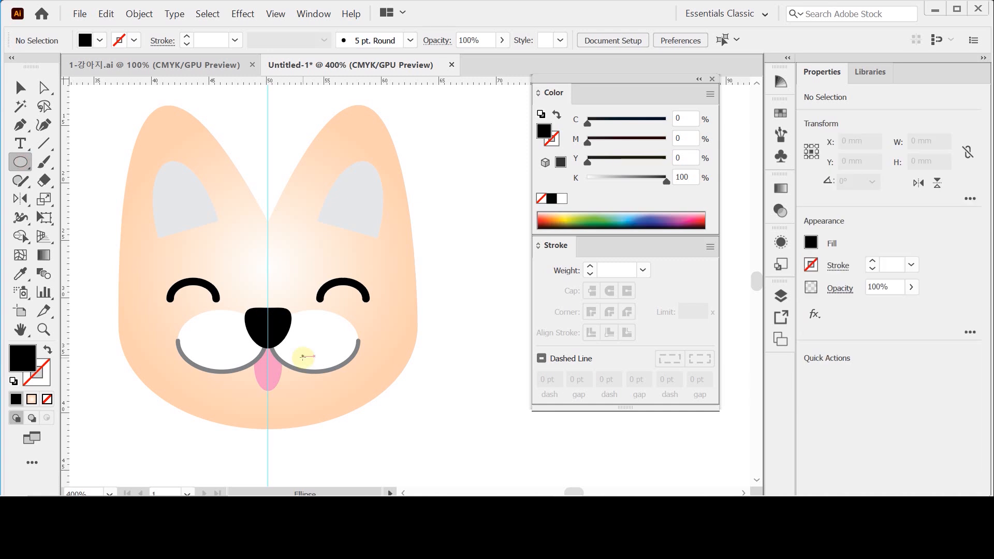
key(ctrl+minus)
drag(300, 356, 300, 241)
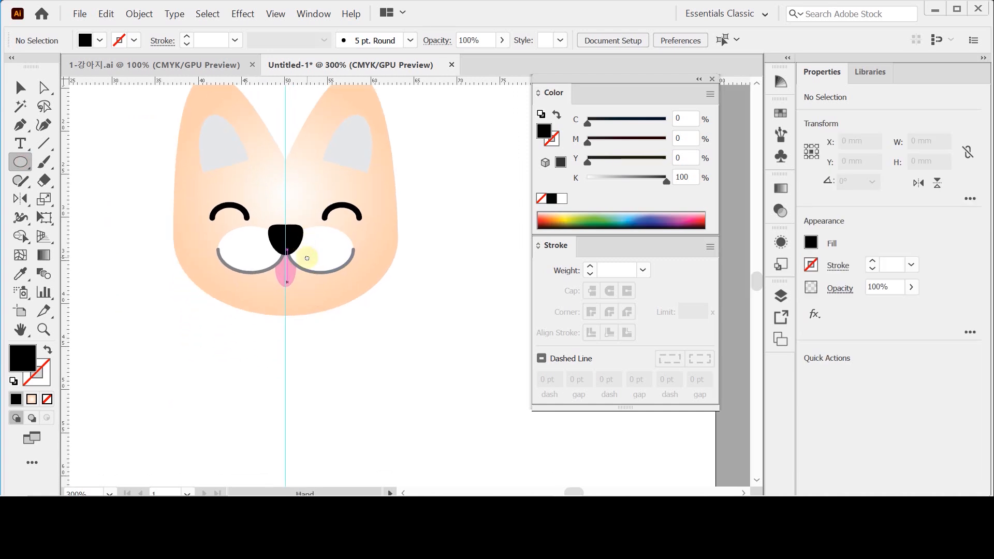
click(287, 350)
text(33)
key(Tab)
text(20)
key(Return)
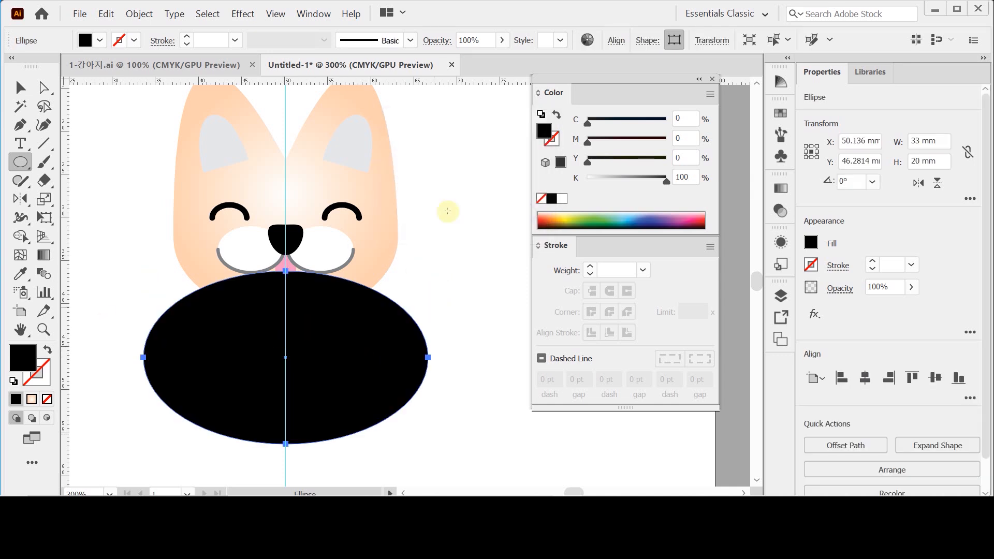
- Fill the large ellipse with the peach colour C 0, M 30, Y 40, K 0
click(561, 199)
click(681, 139)
text(30)
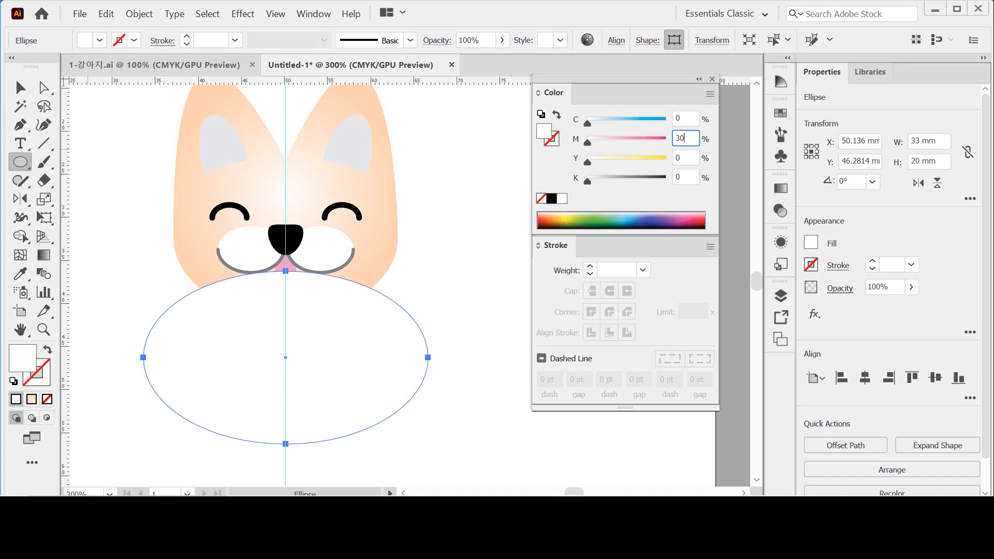
key(Tab)
text(40)
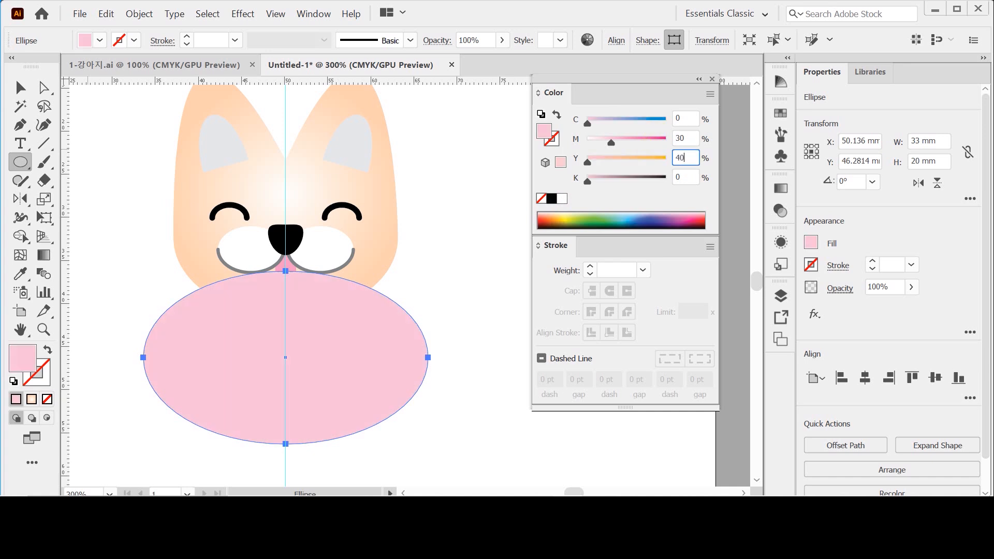
key(Return)
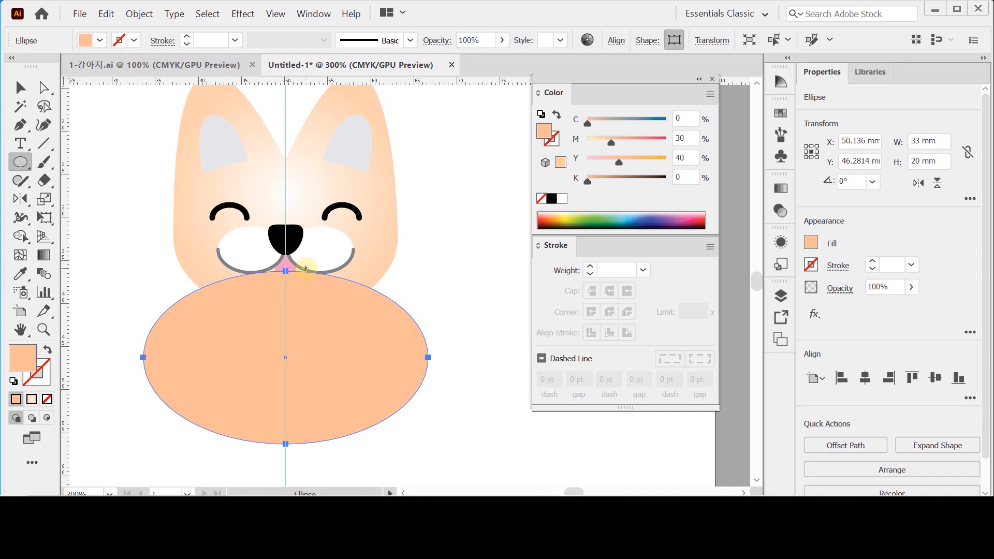
- Move the peach ellipse up by 2.5 mm so that it overlaps the muzzle just under the nose
key(shift+Up)
key(Down)
key(Down)
key(Down)
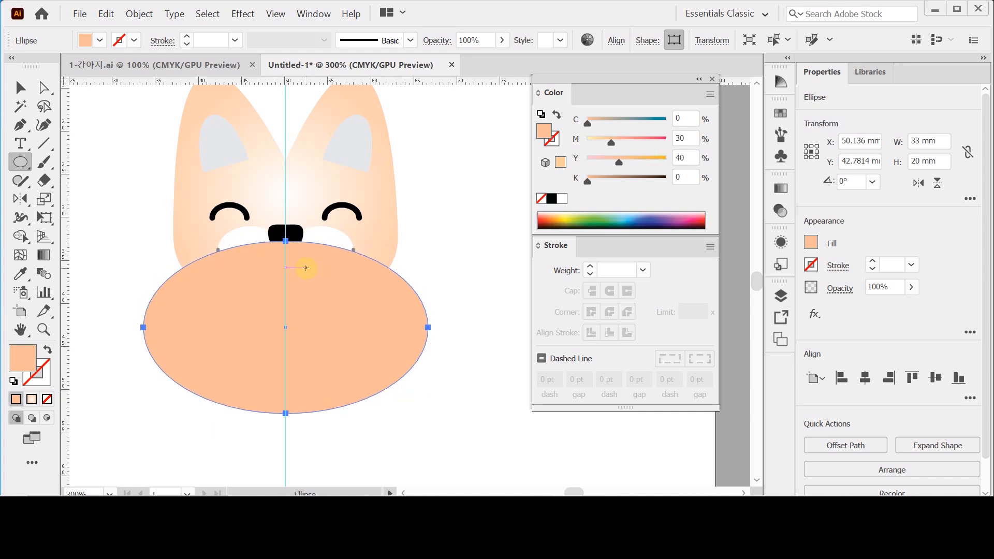
key(Down)
key(Down)
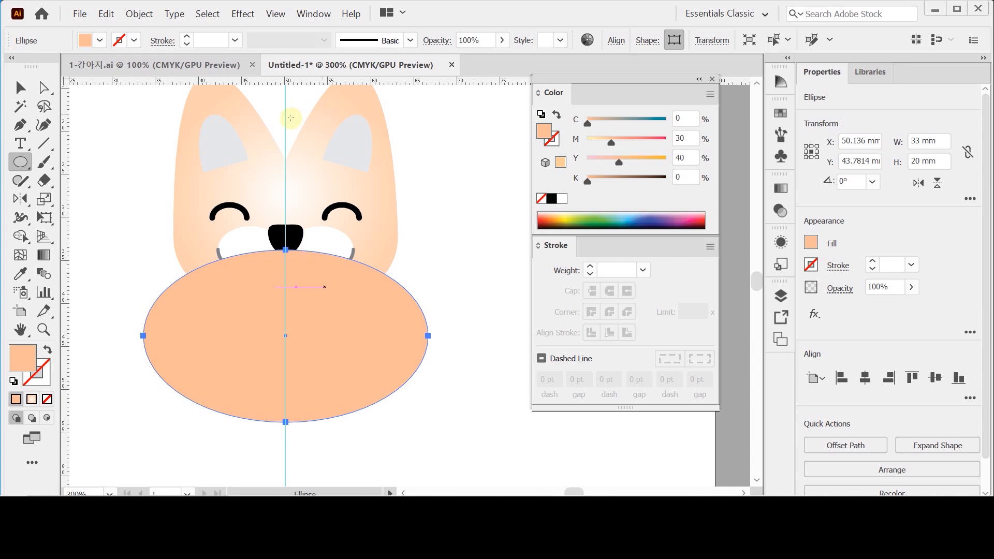
- Raise the peach ellipse's top and bottom anchor points together by about 8.5 mm, making the shape about 21.4 mm high
key(v)
click(44, 88)
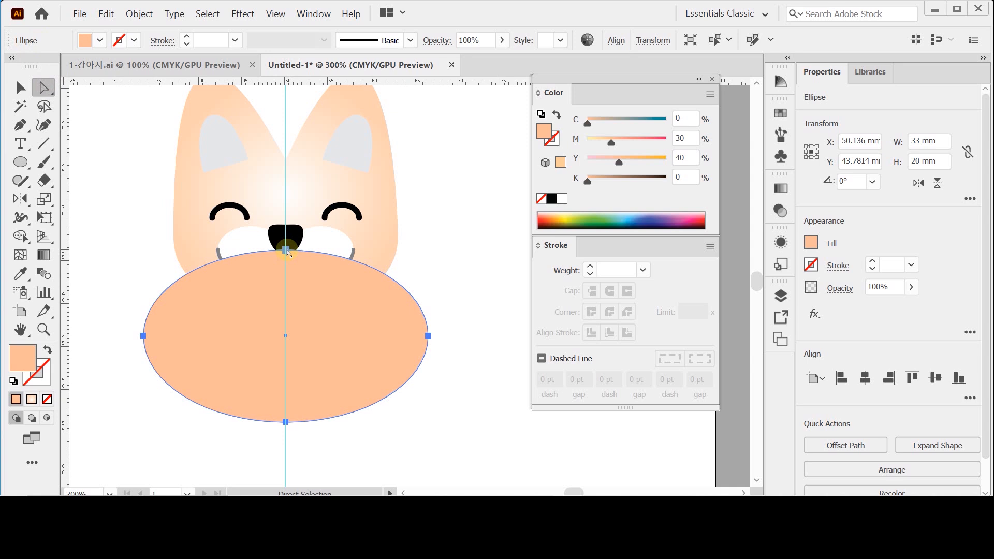
click(285, 250)
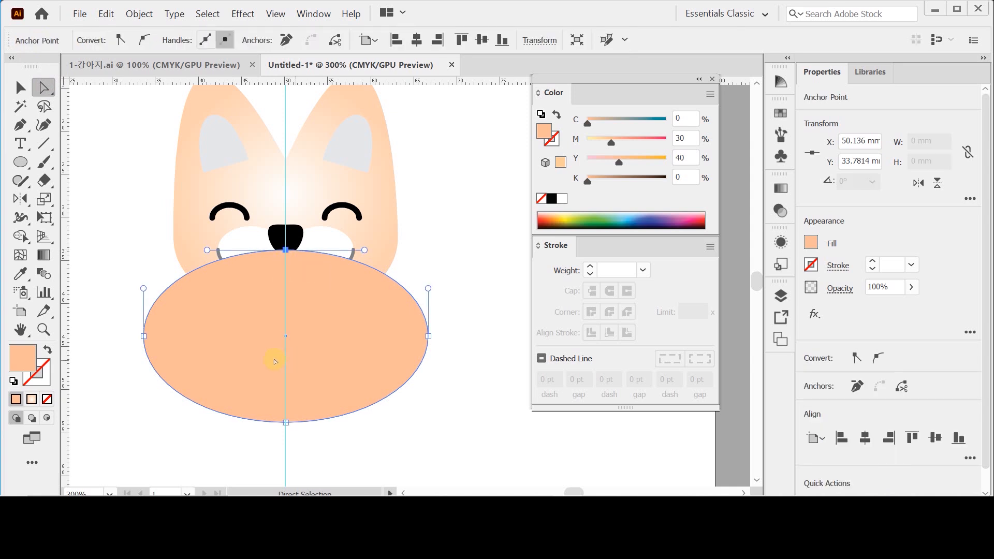
shift+click(286, 422)
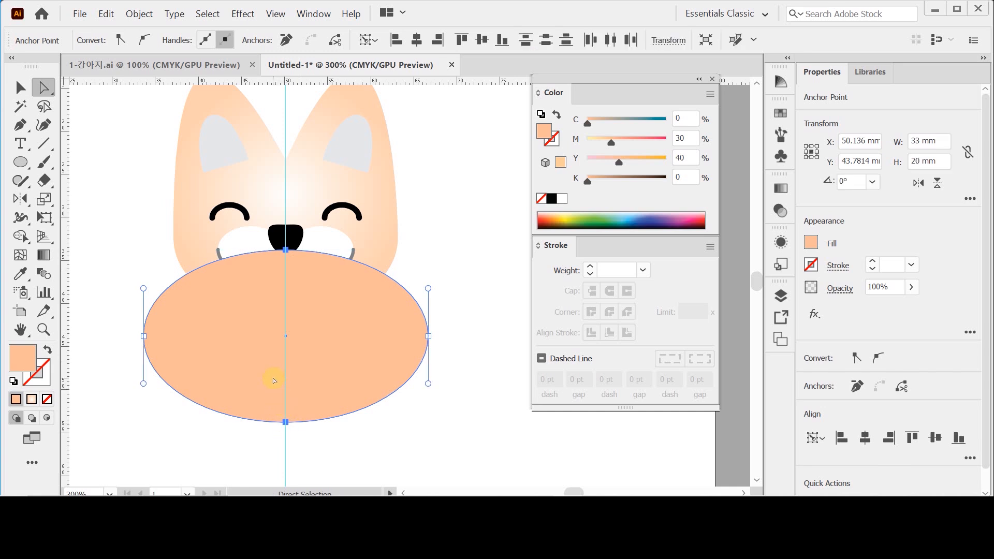
key(Up)
key(Up)
key(Up)
key(Up)
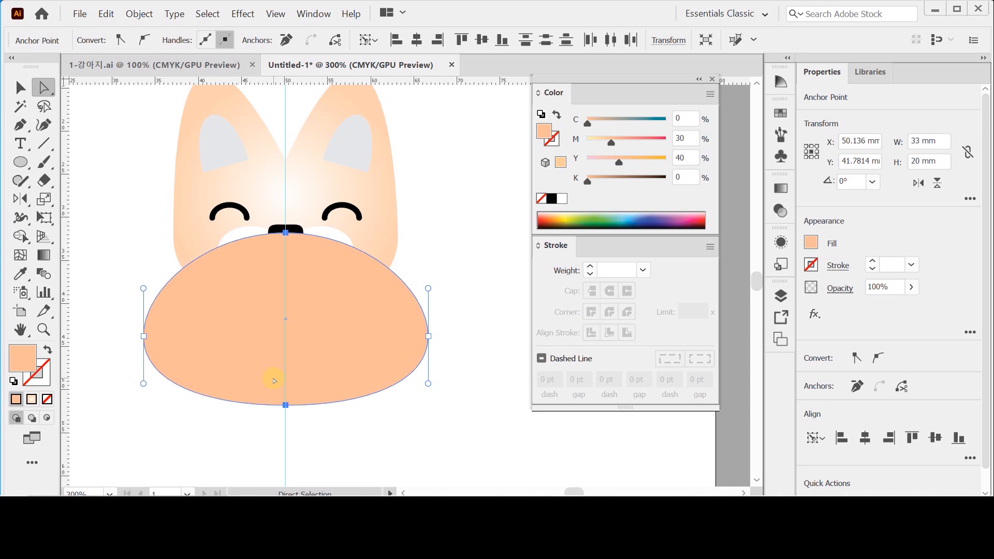
key(shift+Up)
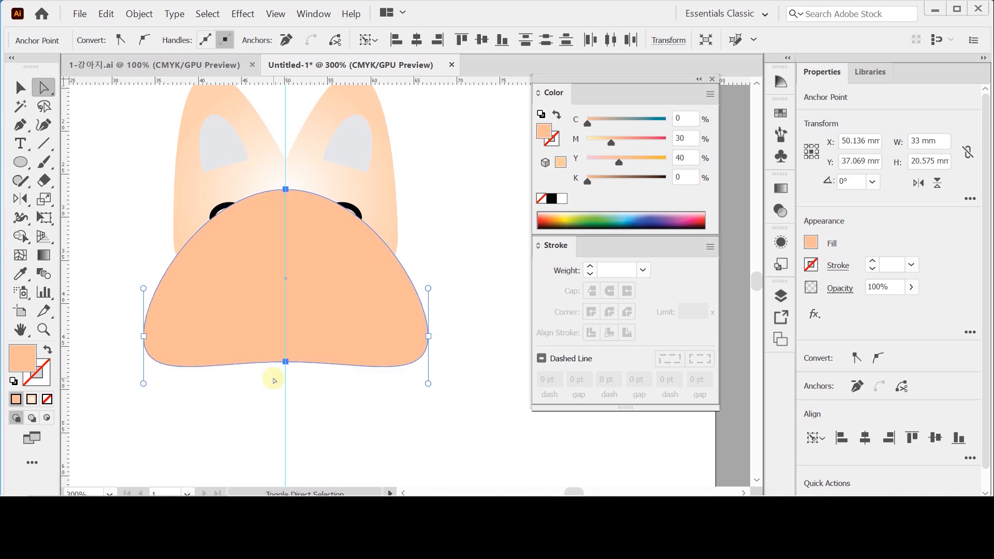
key(Up)
key(Up)
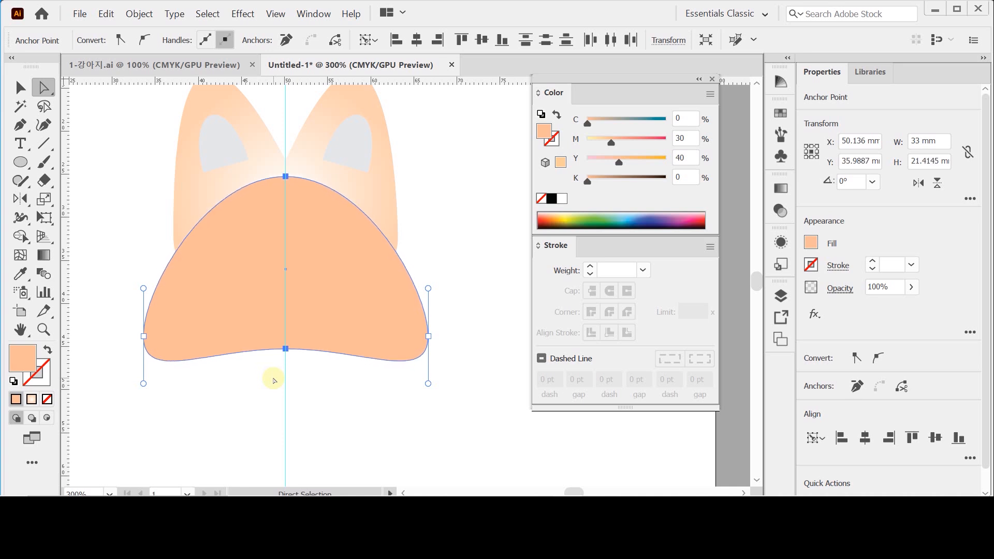
- Send the peach body shape to the back, behind the face
right_click(376, 339)
mouse_move(471, 265)
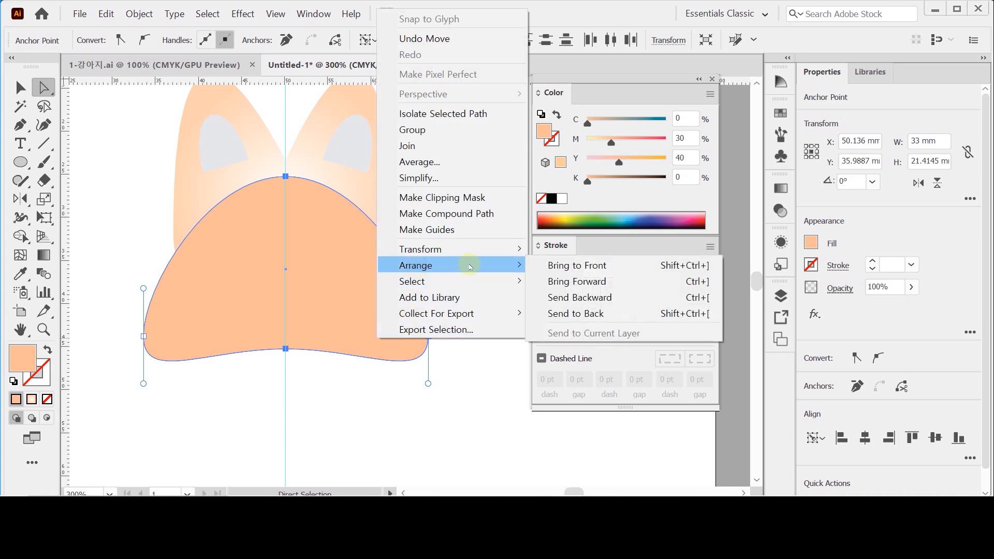
click(571, 314)
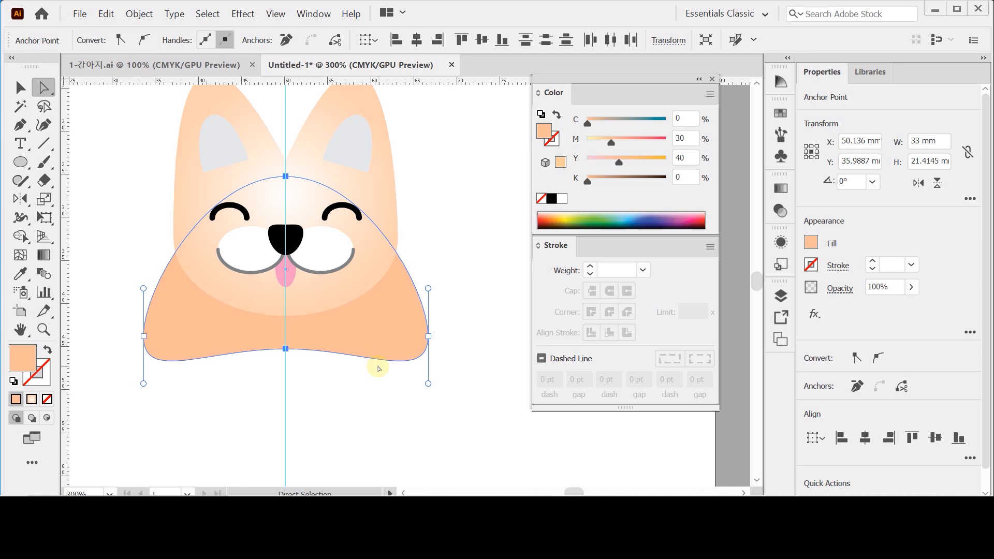
- Break the lower middle anchor's handles and pull both downward to form two rounded lobes, making the body about 23.2 mm high
drag(180, 383, 224, 340)
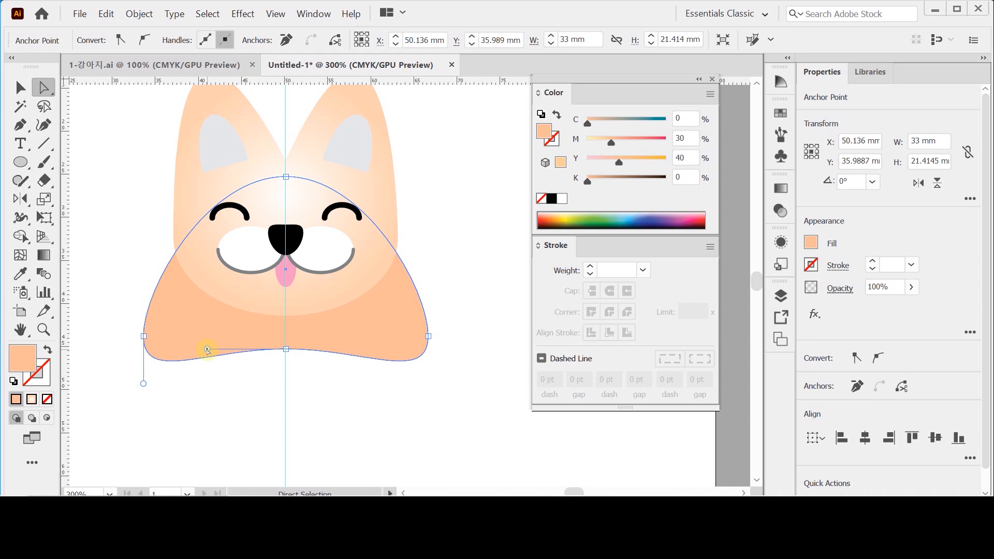
key(alt)
drag(207, 350, 212, 397)
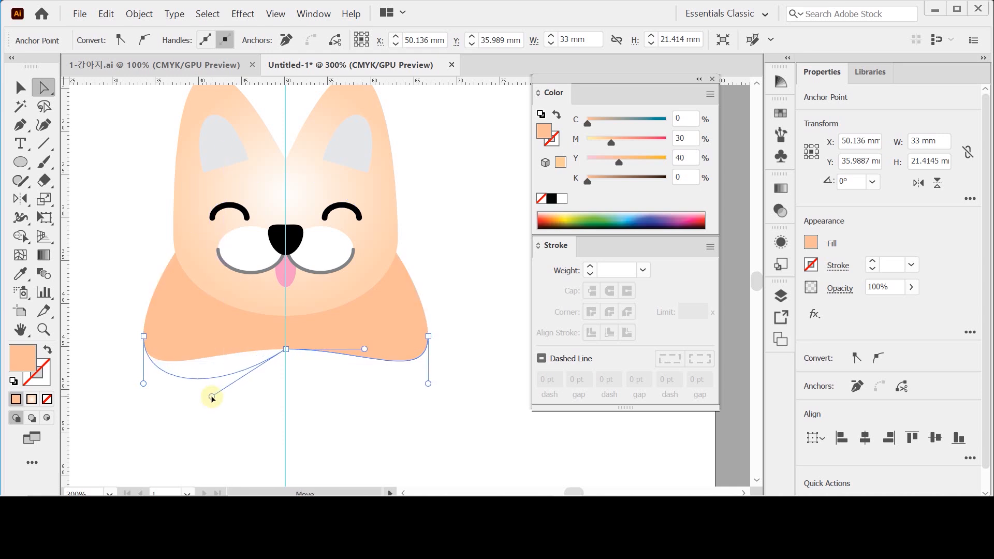
drag(212, 396, 209, 390)
drag(345, 390, 393, 339)
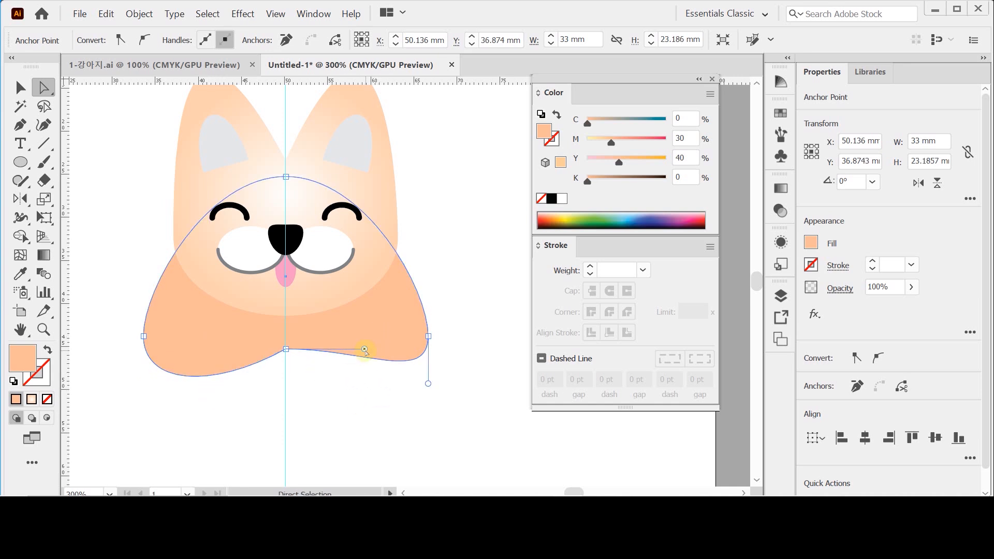
drag(355, 372, 389, 345)
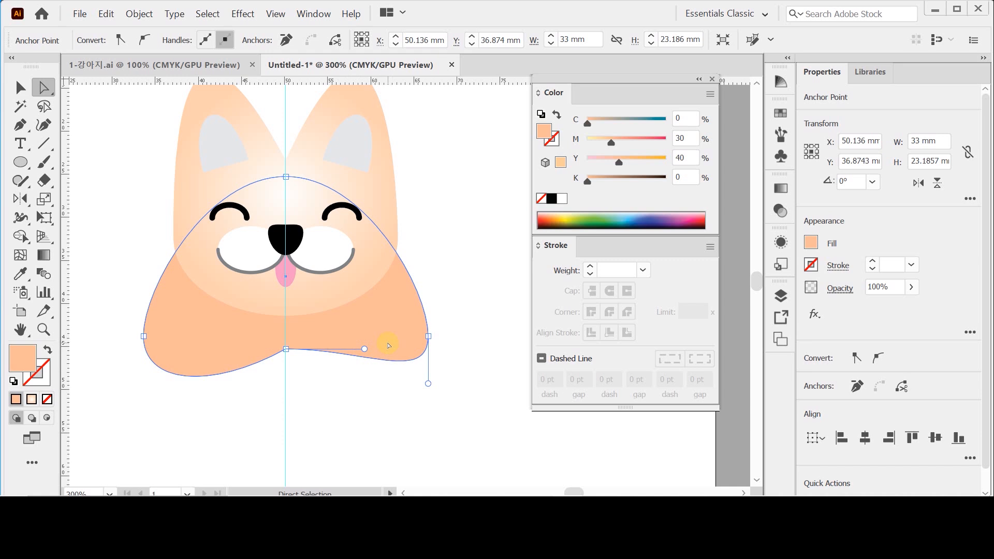
key(alt)
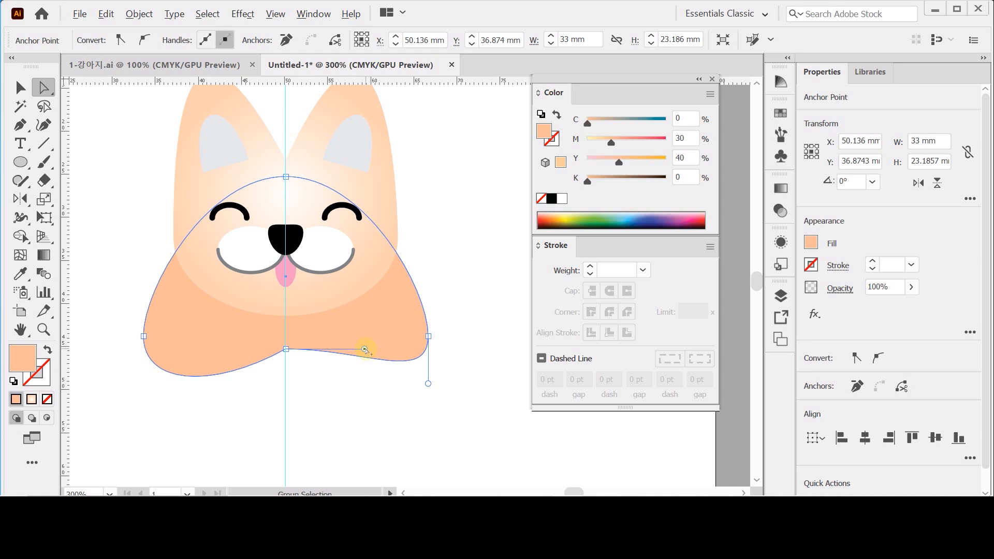
drag(365, 350, 362, 383)
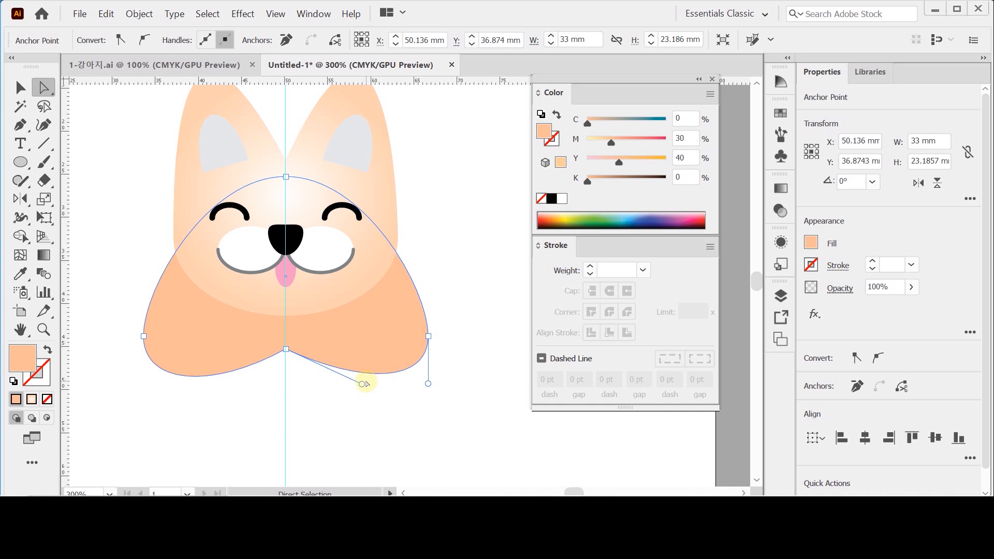
- Draw an ellipse over the chin, centred on the vertical guide, and stretch it upward to about 23.6 × 11 mm
drag(326, 413, 332, 440)
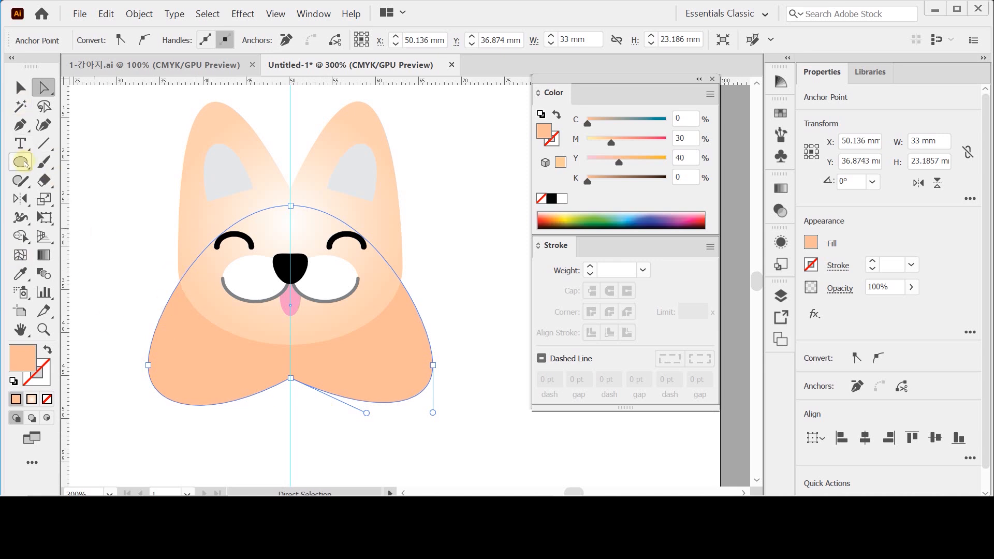
click(23, 162)
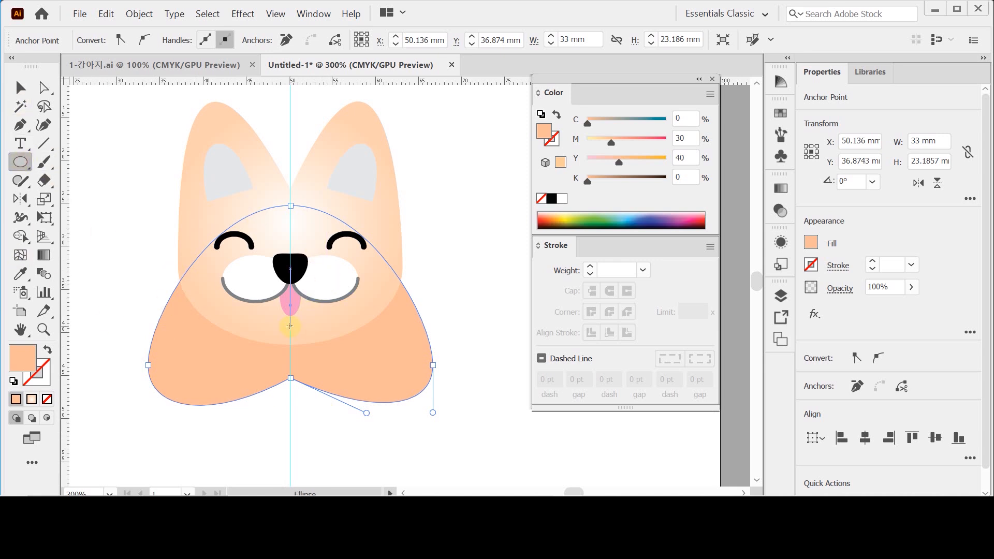
drag(290, 326, 380, 365)
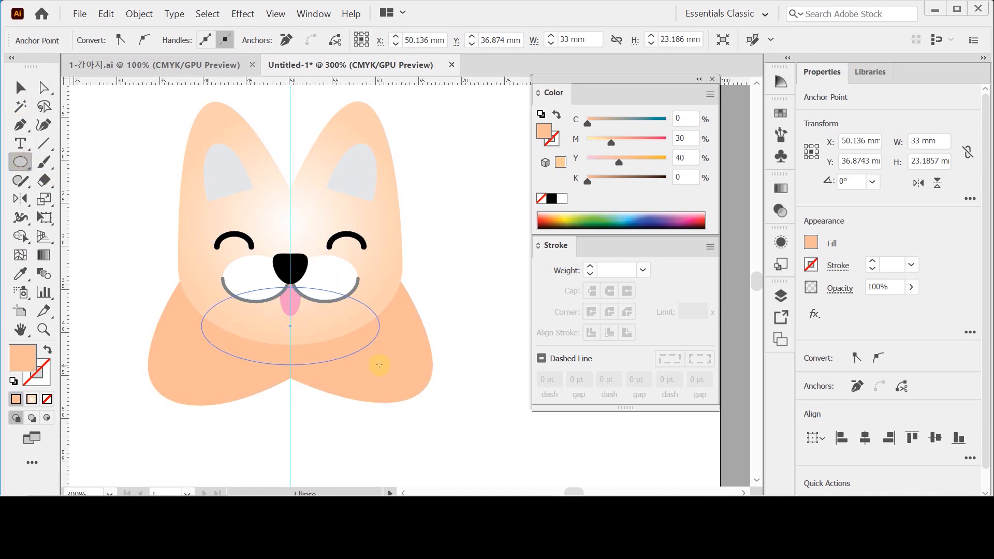
drag(379, 365, 391, 369)
drag(338, 338, 339, 329)
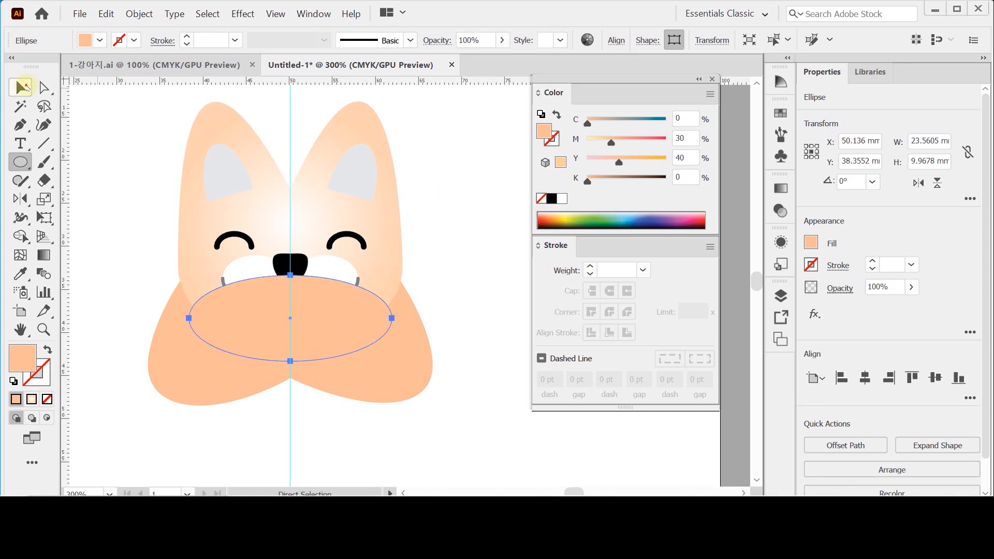
key(v)
drag(290, 275, 288, 267)
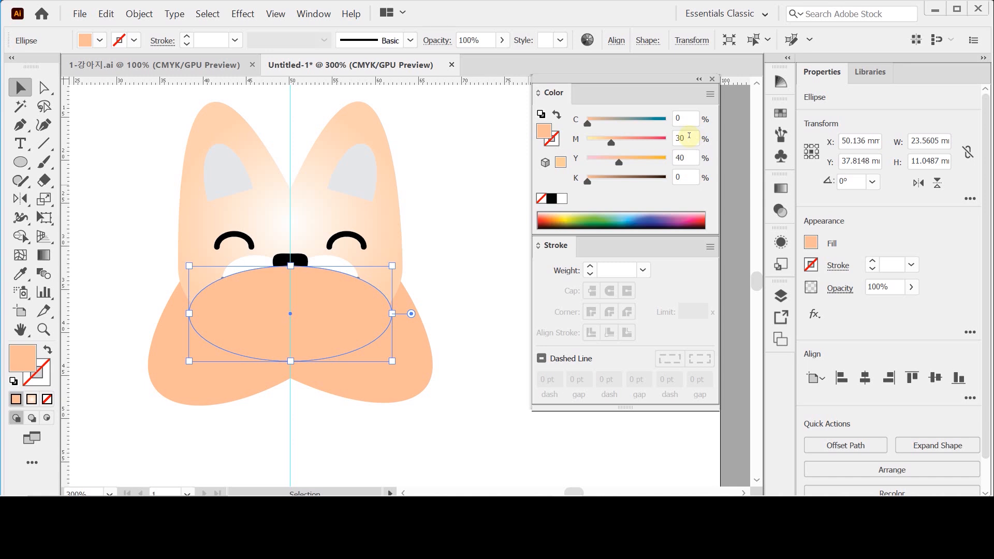
- Set the chin ellipse's black value to K 20 for a brown shadow colour
click(687, 177)
text(20)
key(Return)
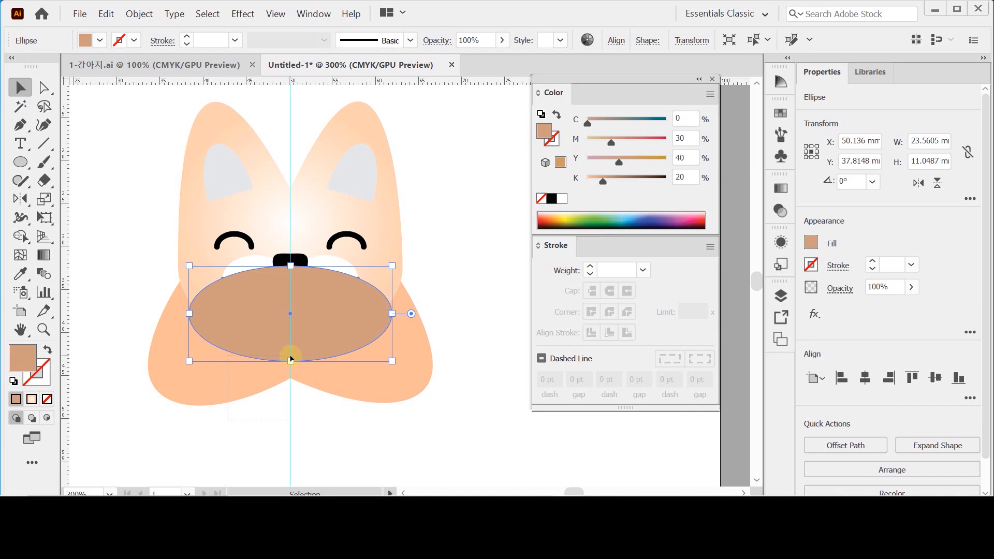
- Select the body shape along with the brown shadow ellipse, send both to the back and deselect them
shift+click(289, 363)
right_click(290, 364)
mouse_move(368, 282)
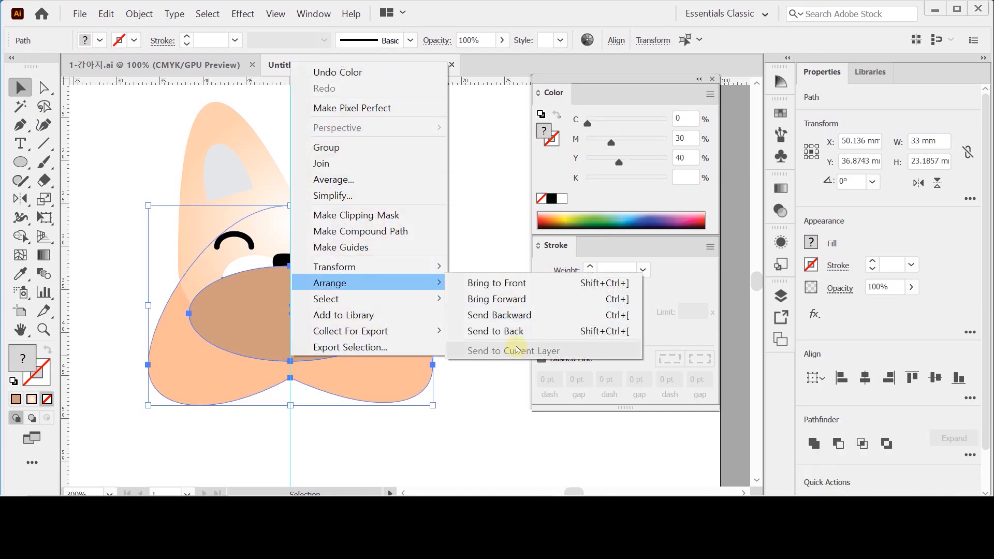
click(492, 334)
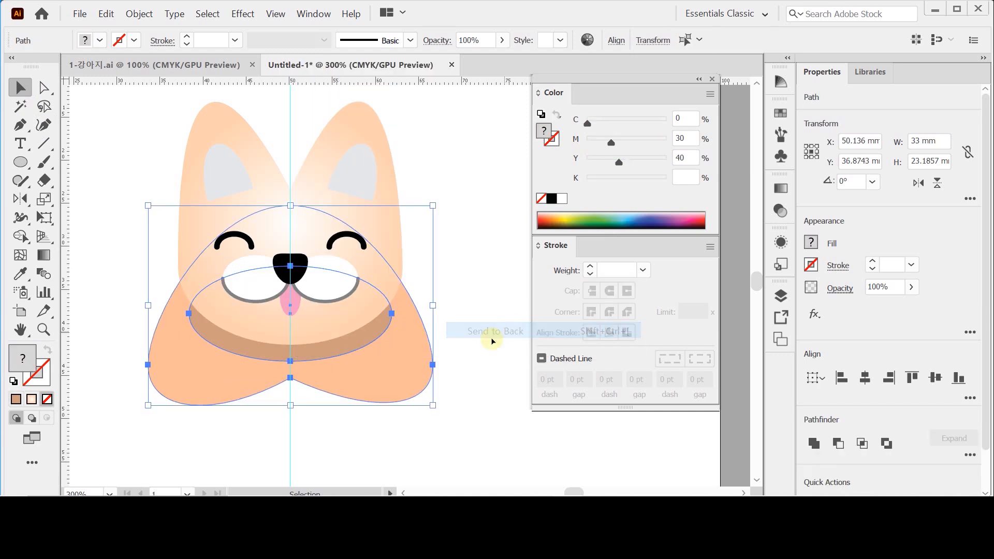
click(469, 365)
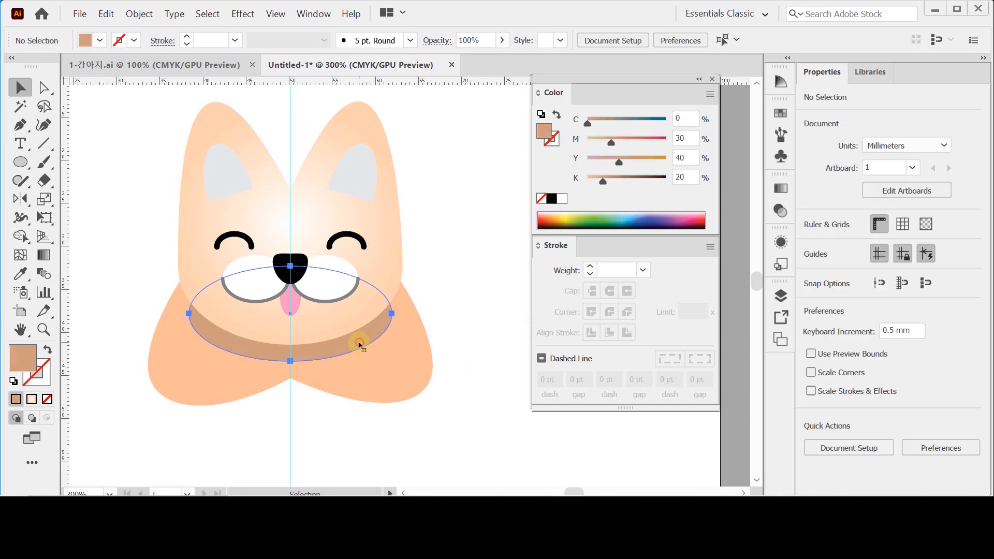
- Move the brown shadow ellipse up 0.5 mm, deselect it and activate the Ellipse tool
click(360, 344)
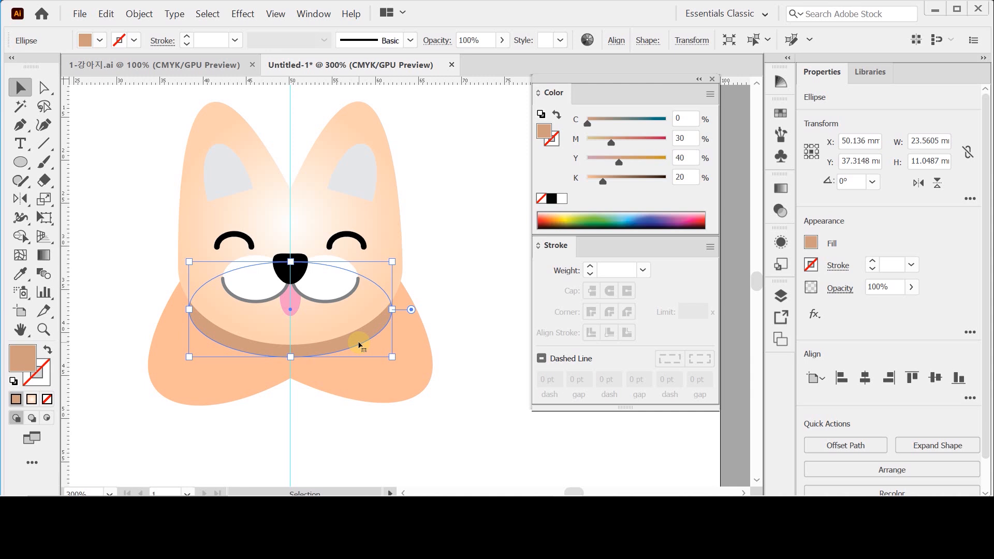
click(444, 233)
click(19, 163)
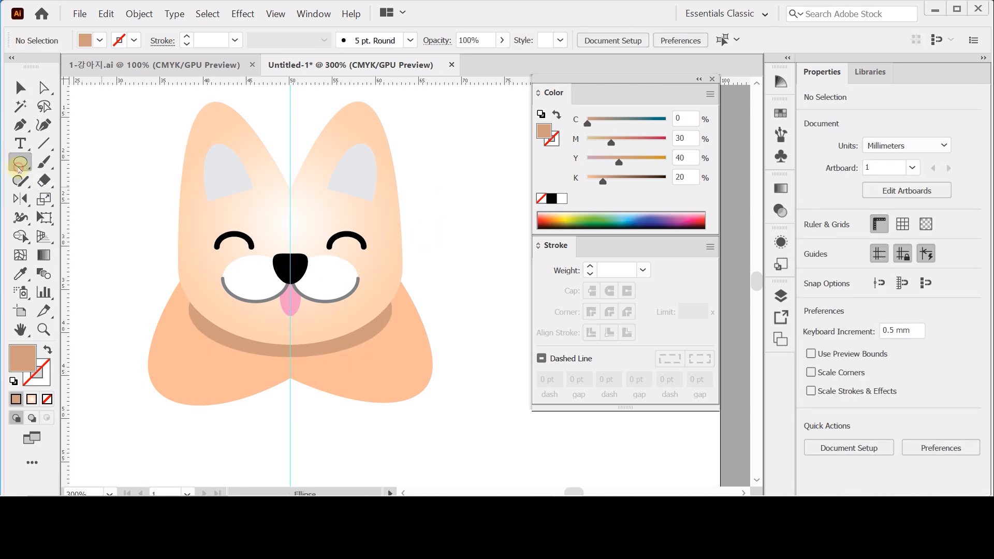
- Create a 58 × 60 mm ellipse over the puppy's face, starting on the vertical guide
key(space)
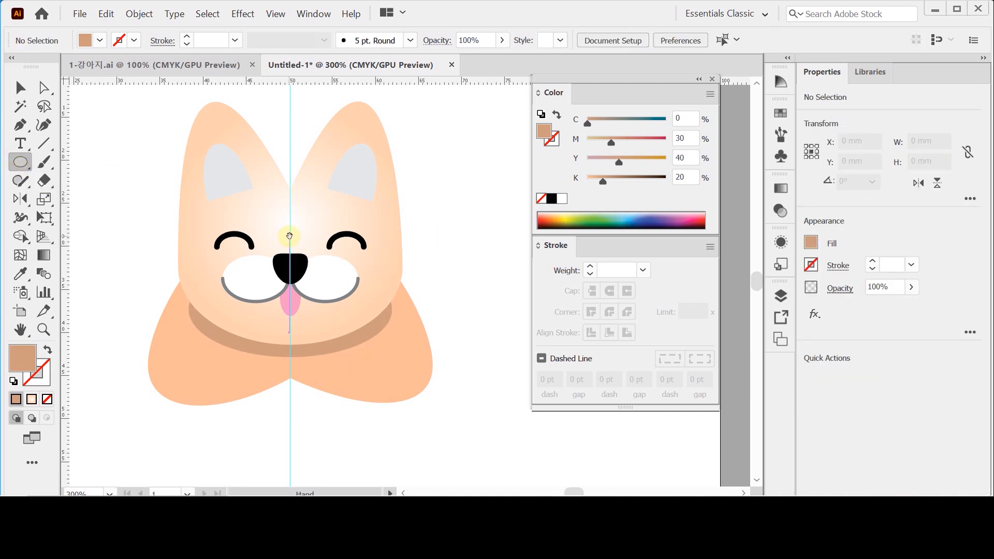
drag(289, 235, 290, 273)
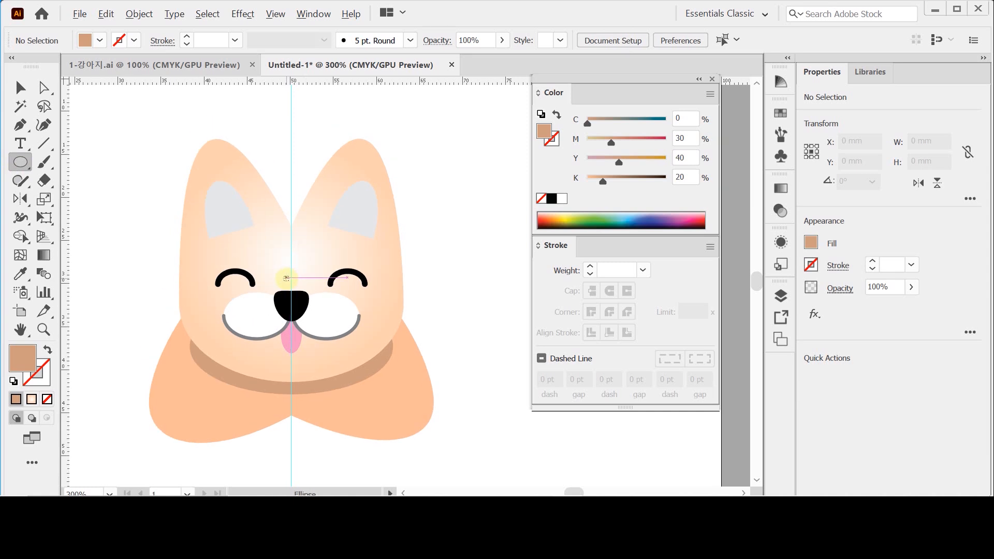
click(291, 276)
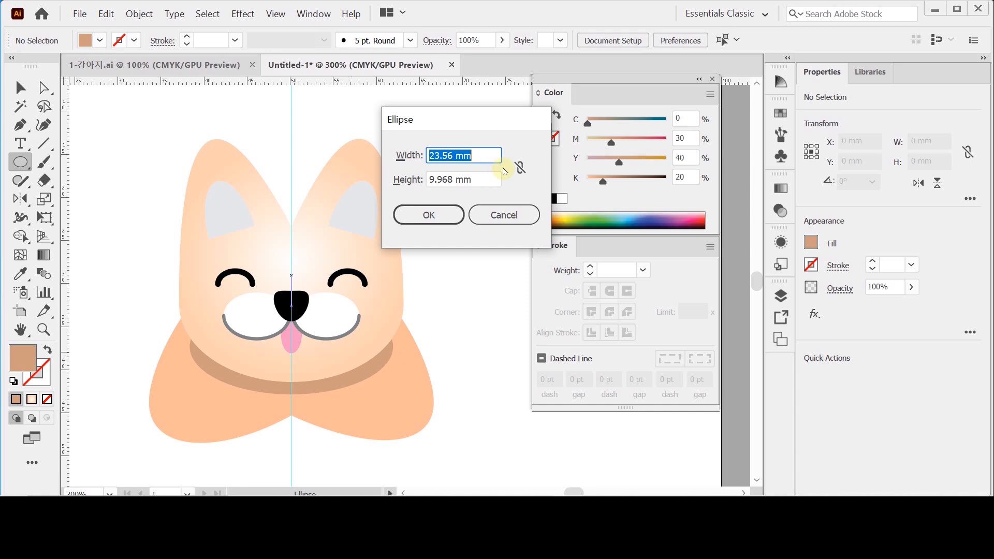
text(58)
key(Tab)
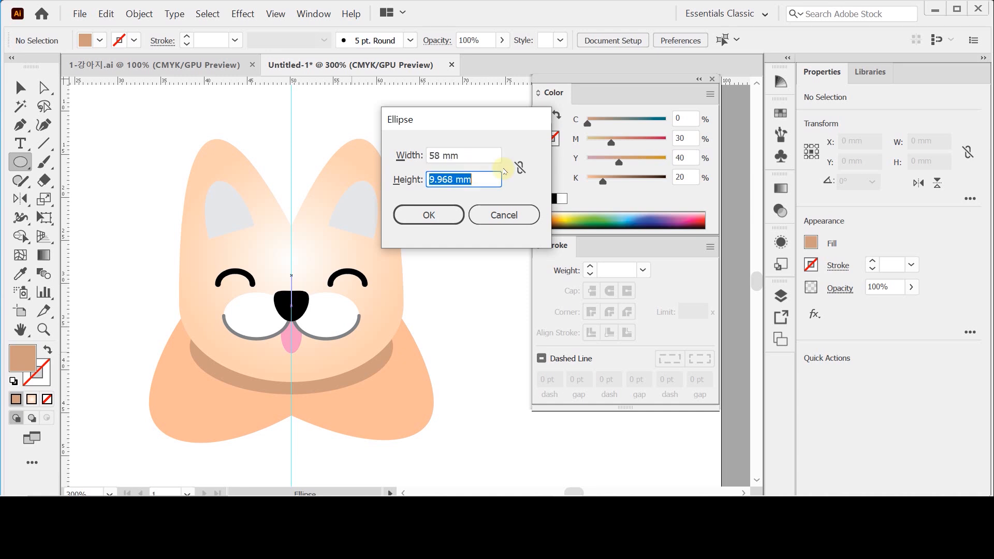
text(60)
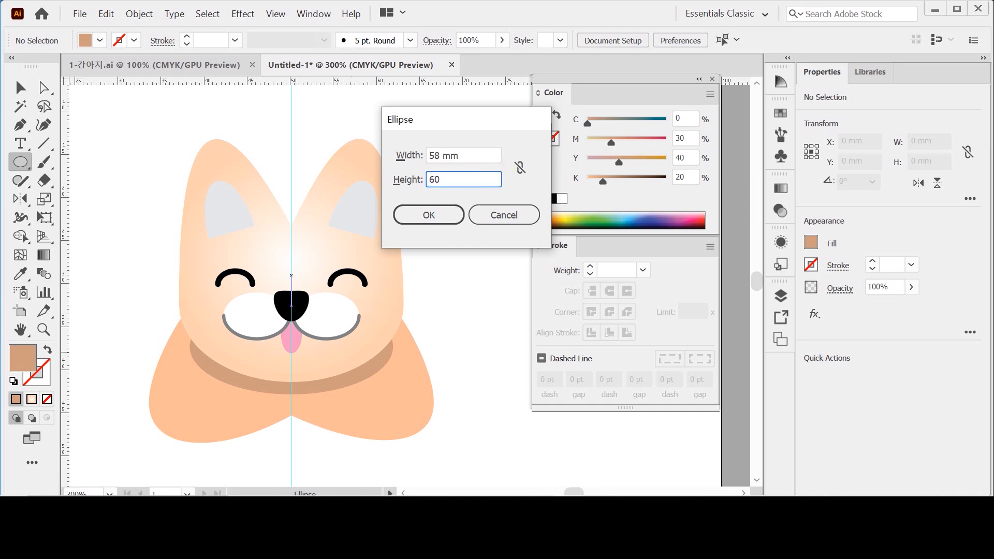
key(Return)
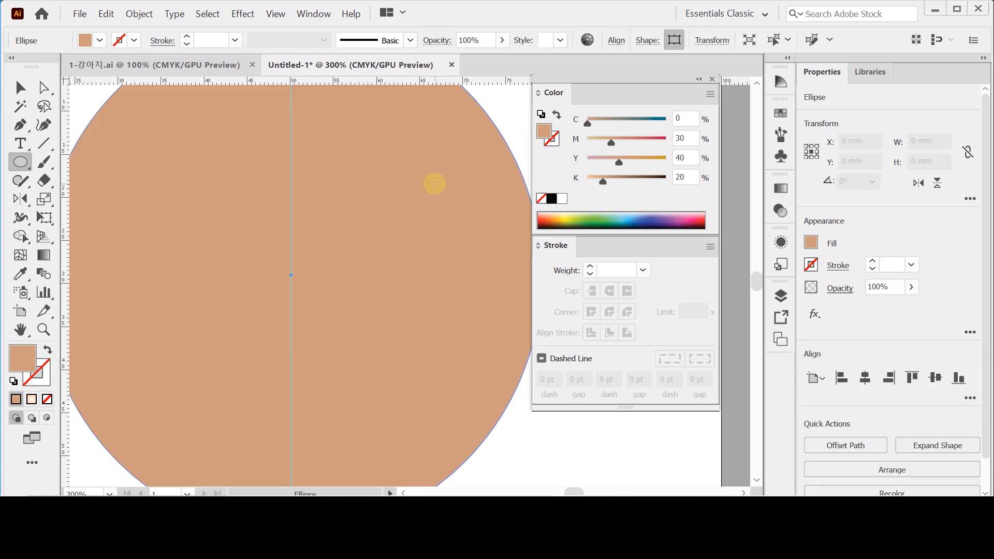
- Fill the large ellipse with blue using C 50, M 0, Y 20, K 0
click(683, 138)
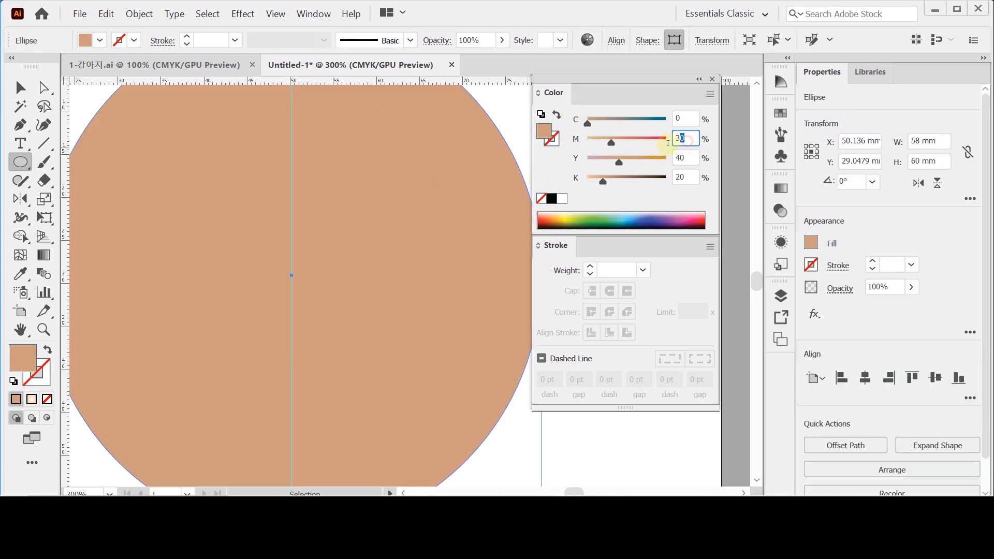
click(562, 199)
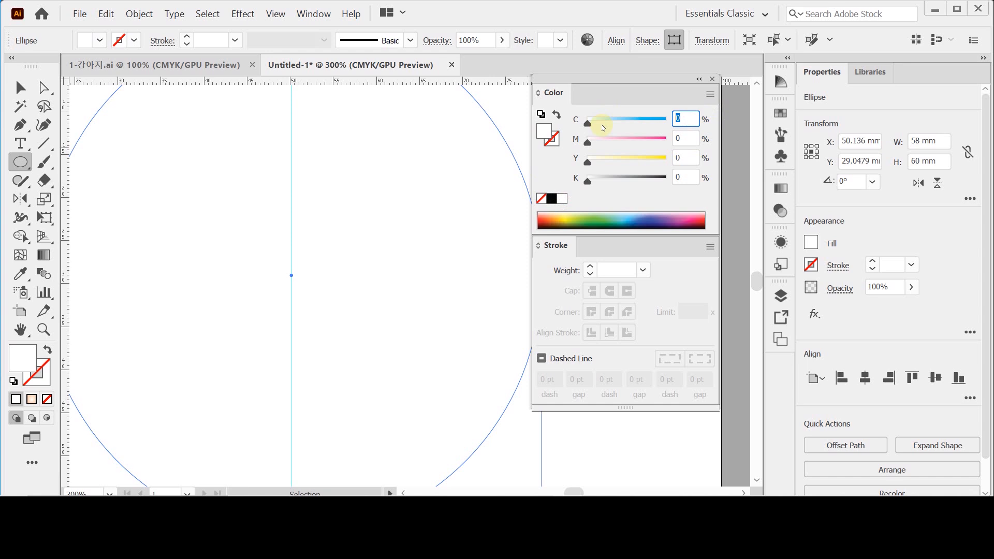
text(50)
key(Tab)
key(Tab)
text(20)
key(Return)
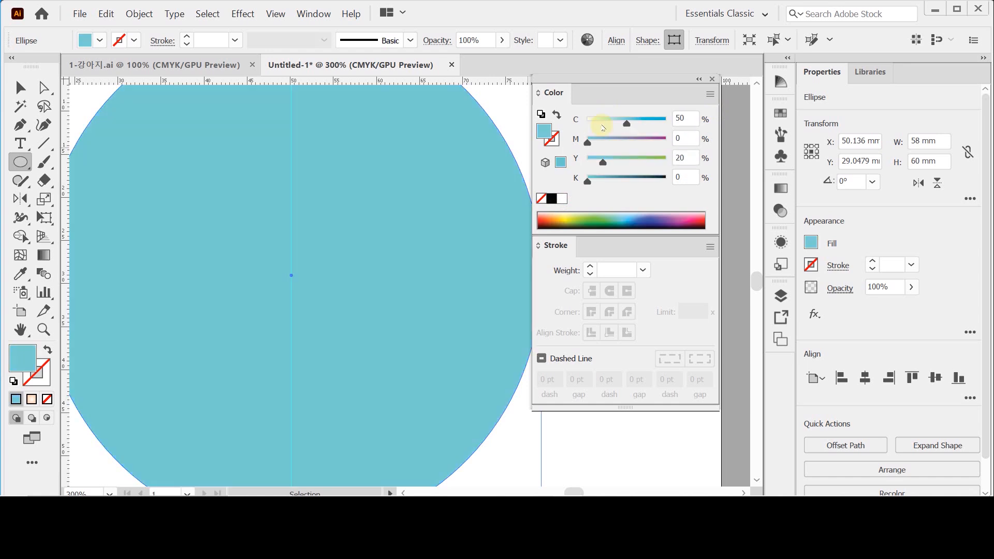
- Move only the blue ellipse's top and bottom anchor points up 6 mm, with a horizontal offset of 0 mm, to form an egg shape
ctrl+alt+click(326, 271)
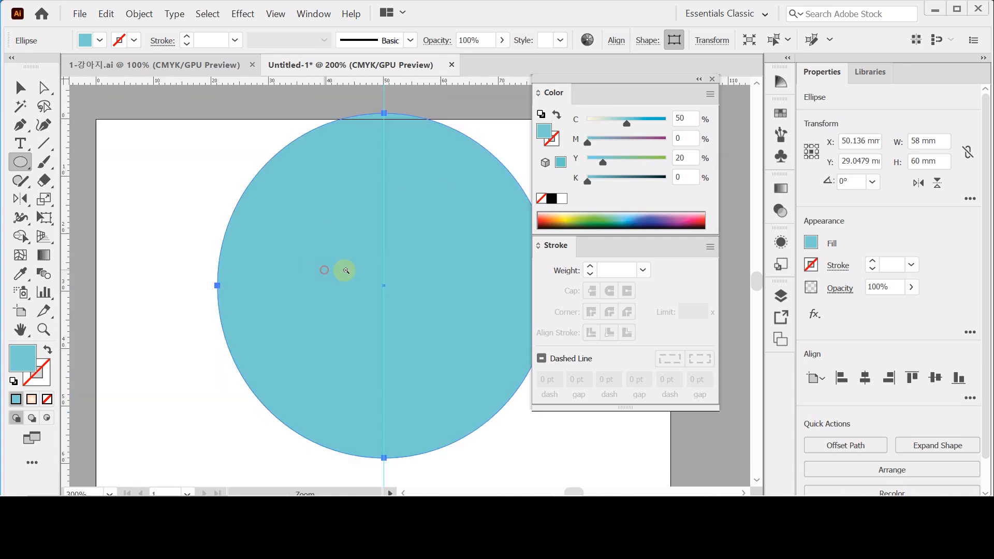
drag(408, 262, 342, 264)
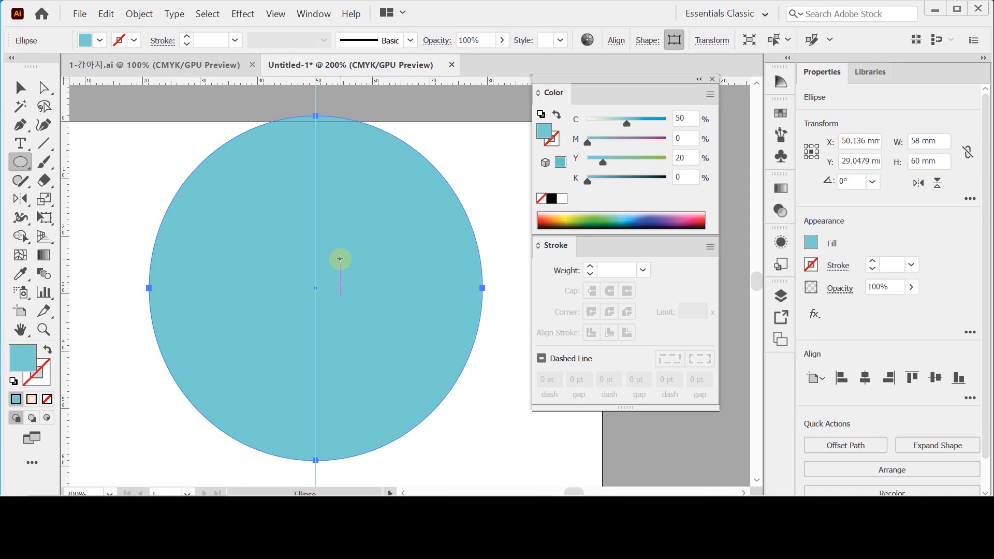
click(20, 87)
click(44, 86)
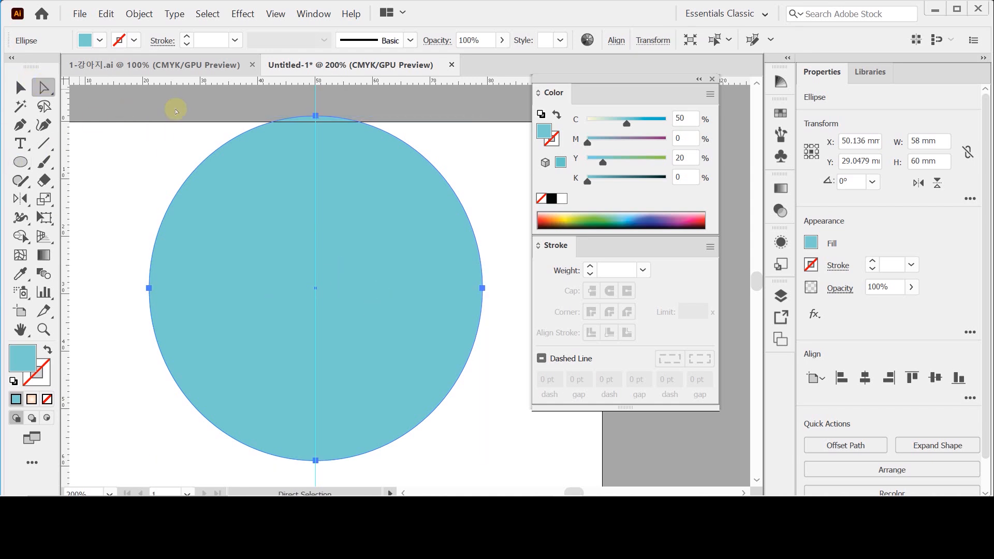
click(317, 116)
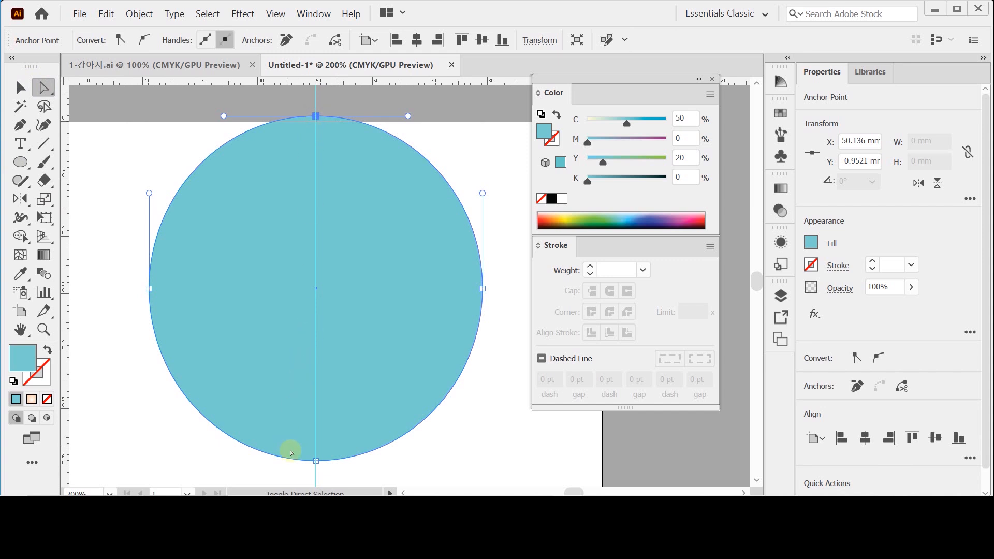
shift+click(316, 461)
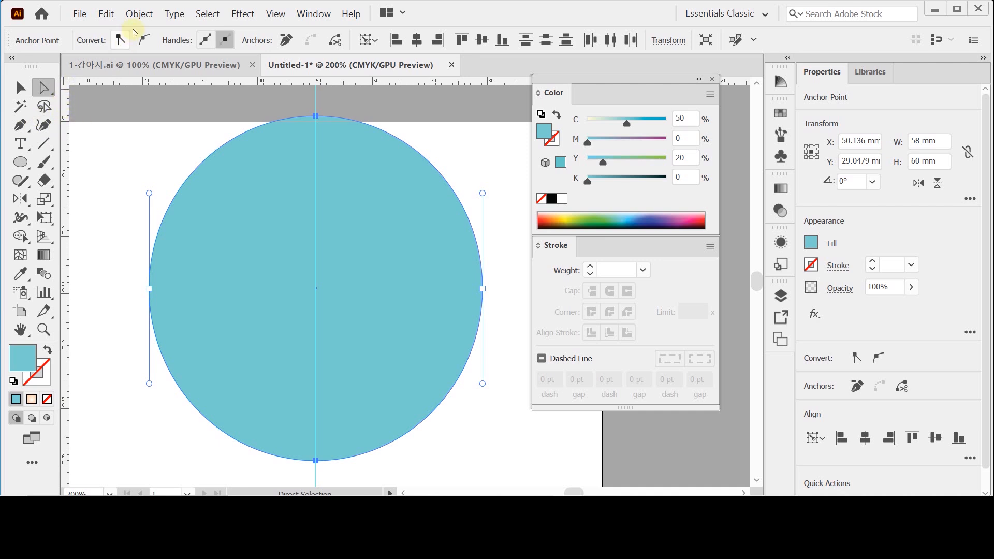
click(139, 14)
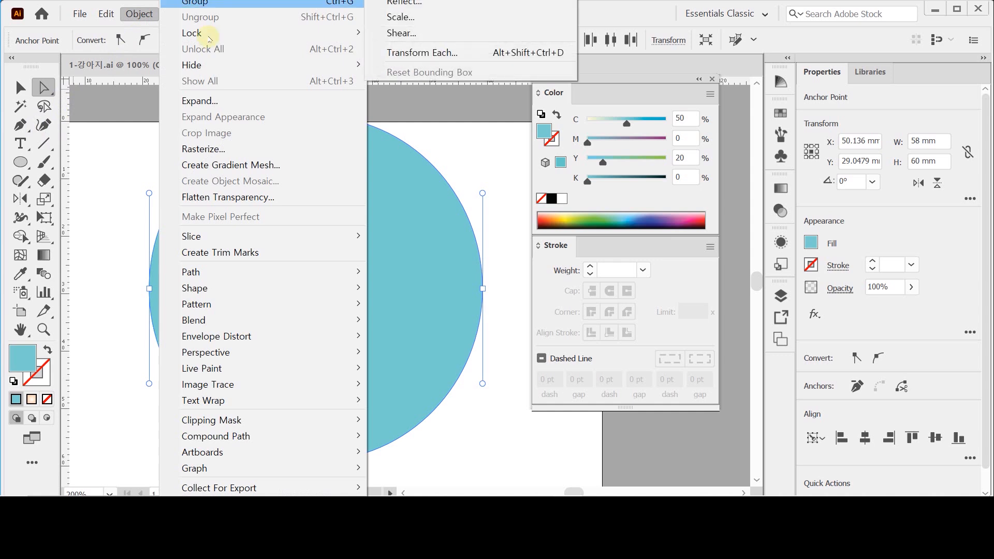
click(45, 87)
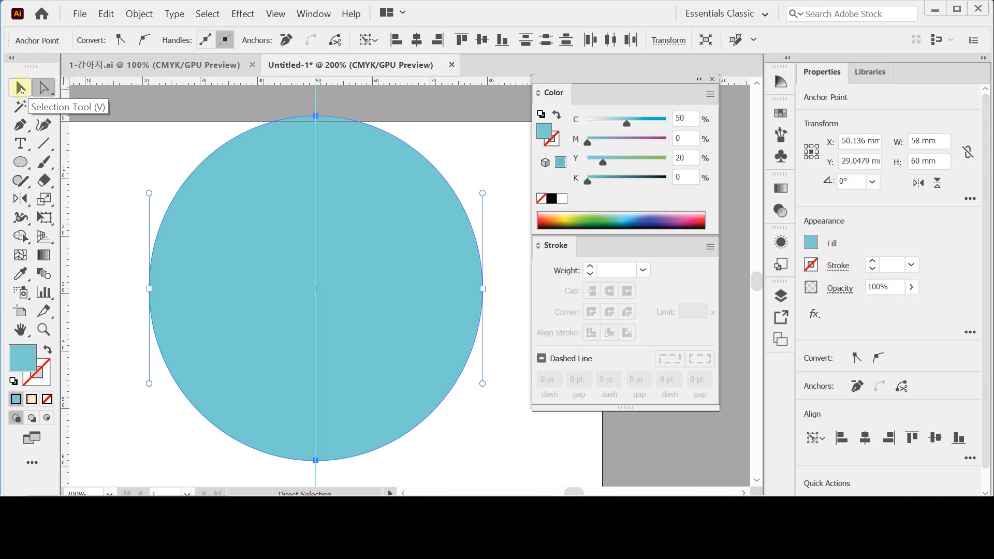
double_click(45, 87)
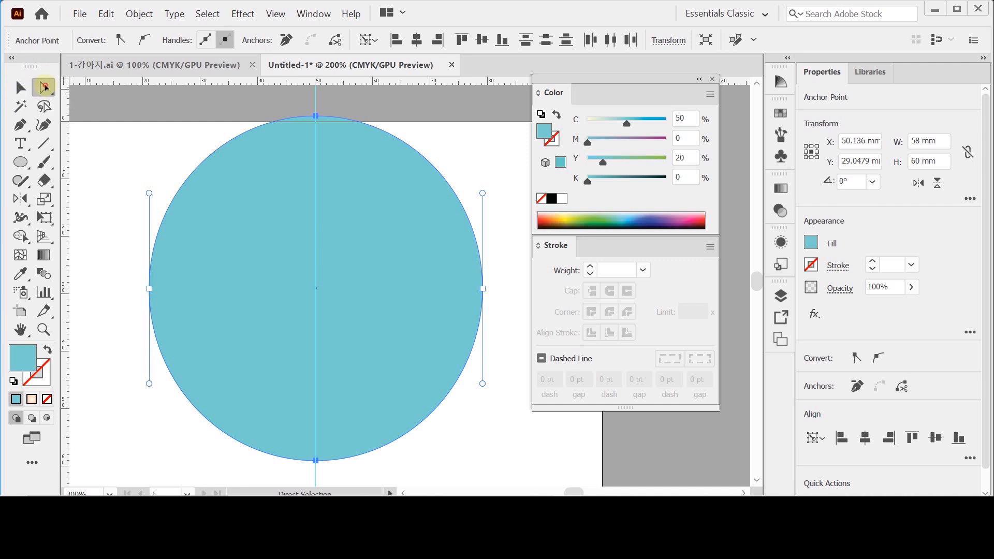
drag(801, 33, 481, 89)
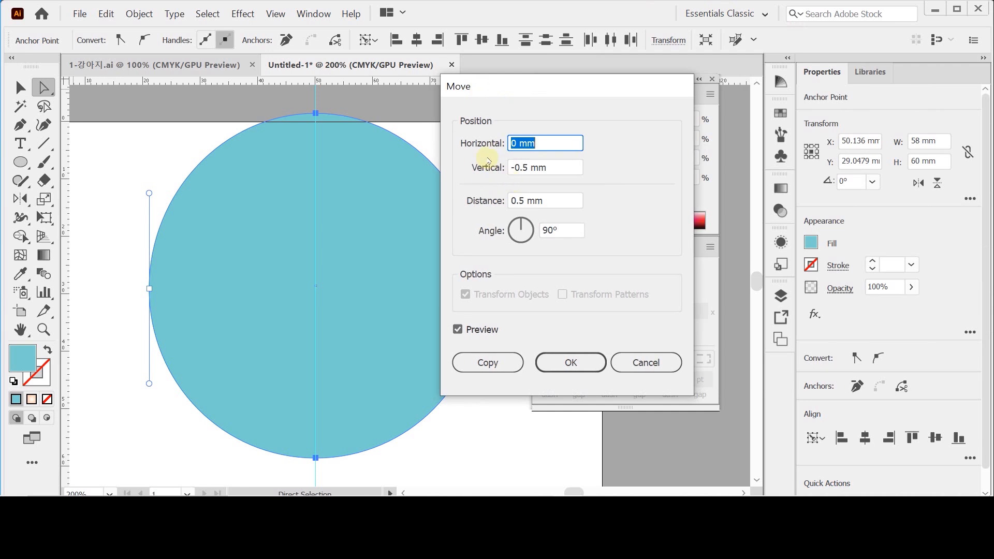
click(540, 167)
text(-6)
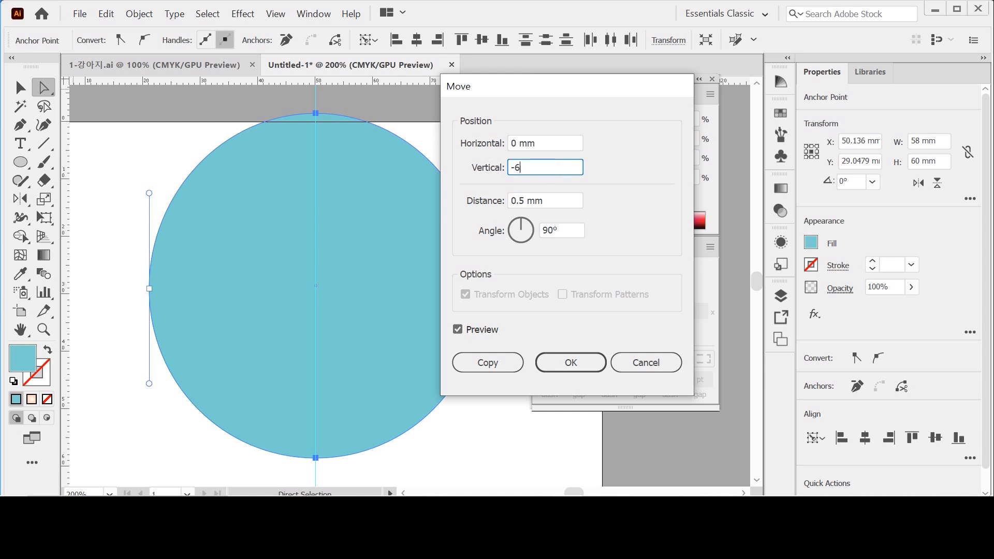
key(Tab)
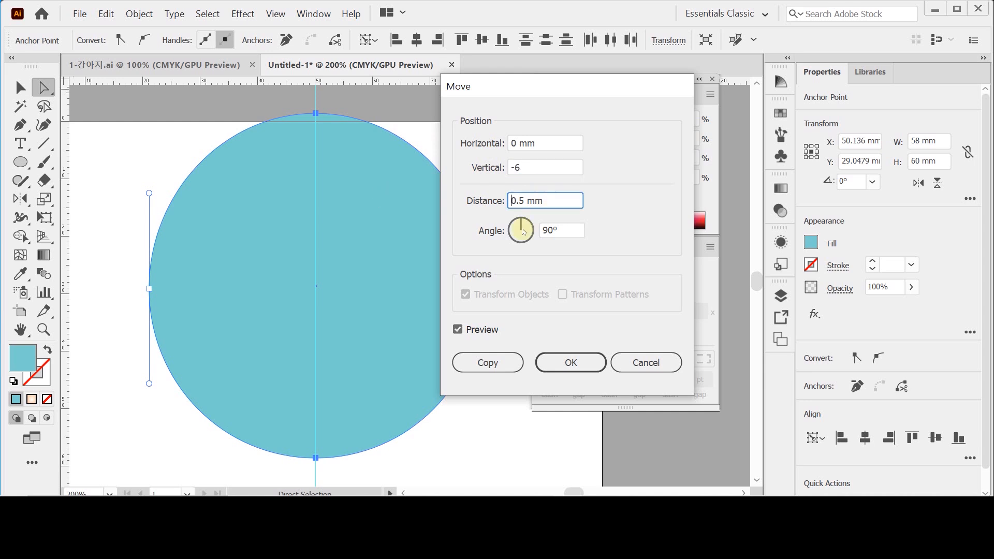
click(476, 334)
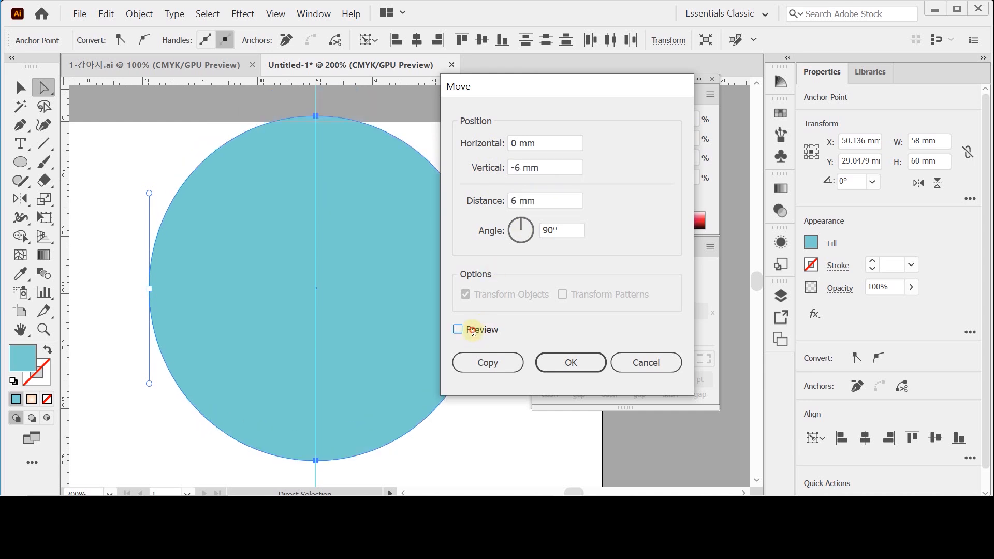
click(472, 332)
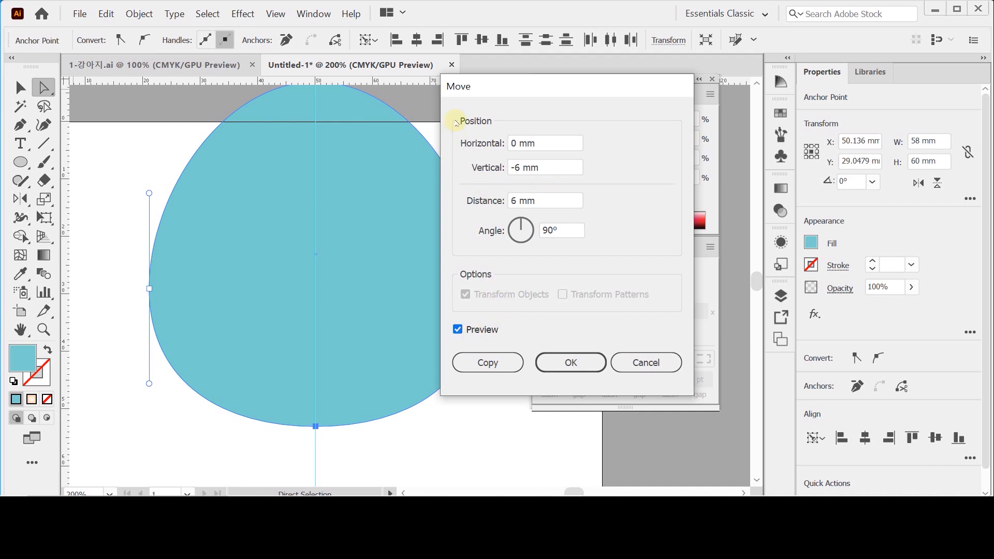
drag(485, 93, 503, 94)
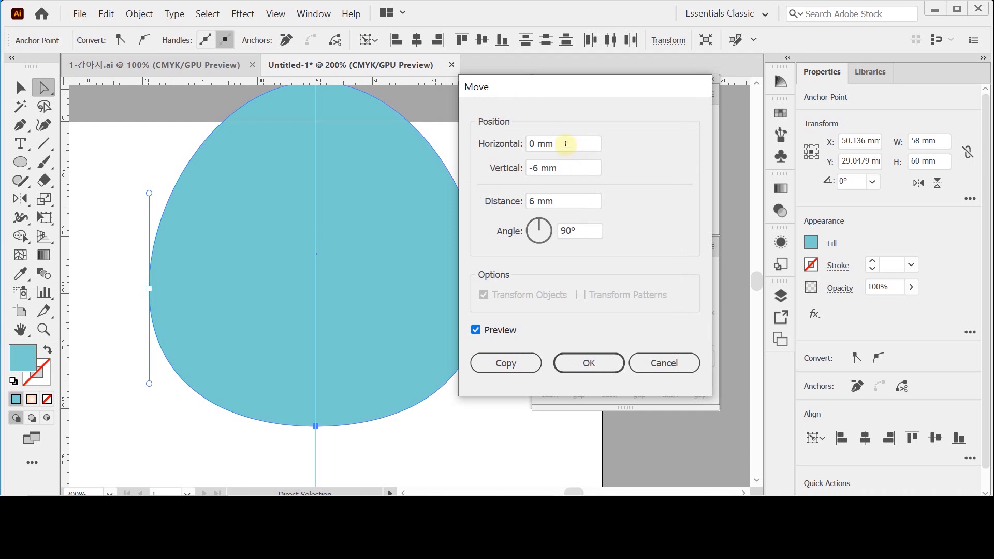
click(576, 370)
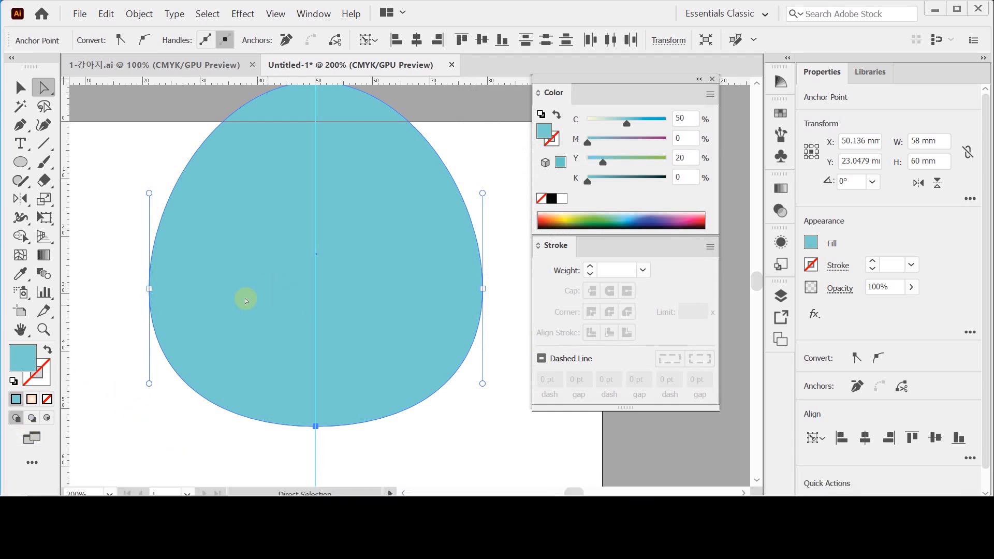
- Select the whole blue egg shape and rotate it by 90°
click(239, 224)
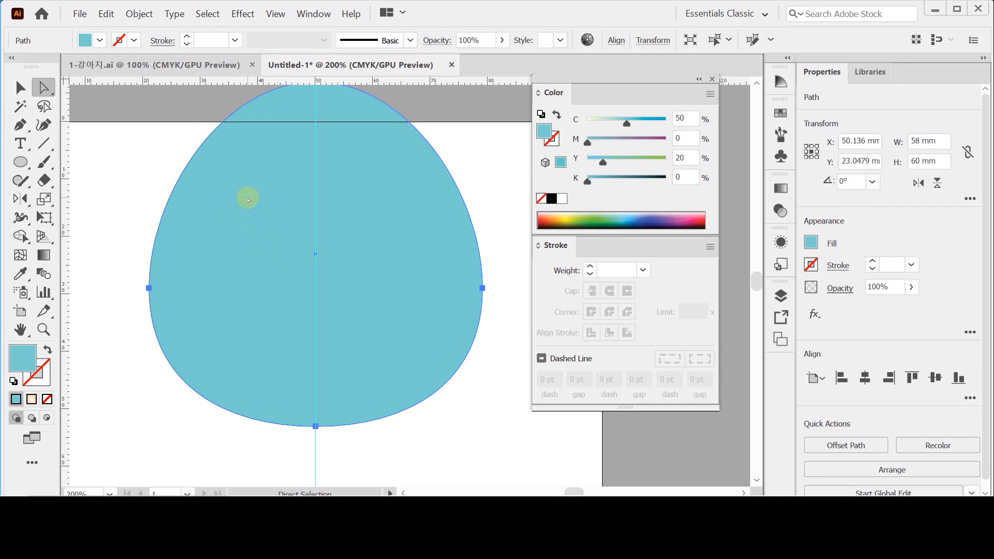
scroll(286, 263, up, 1)
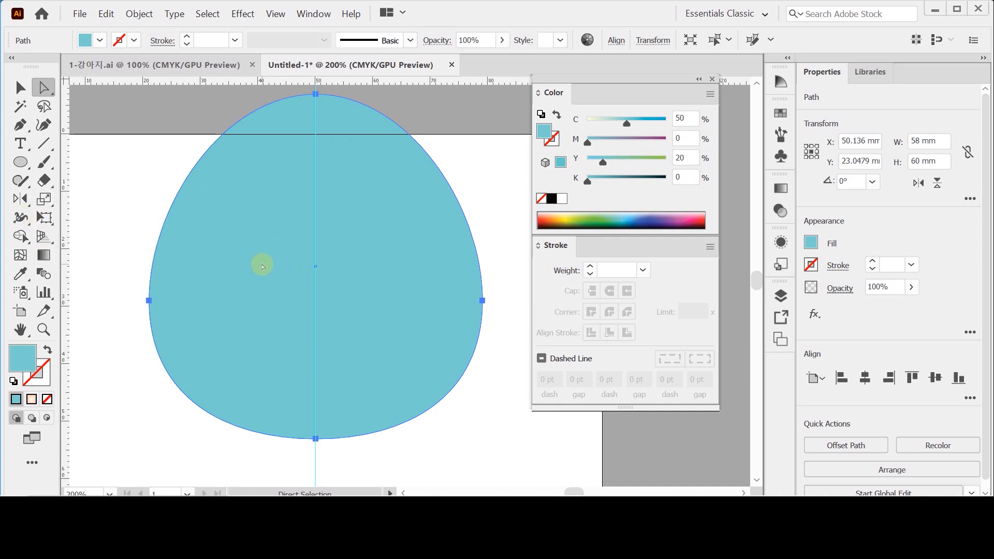
click(23, 199)
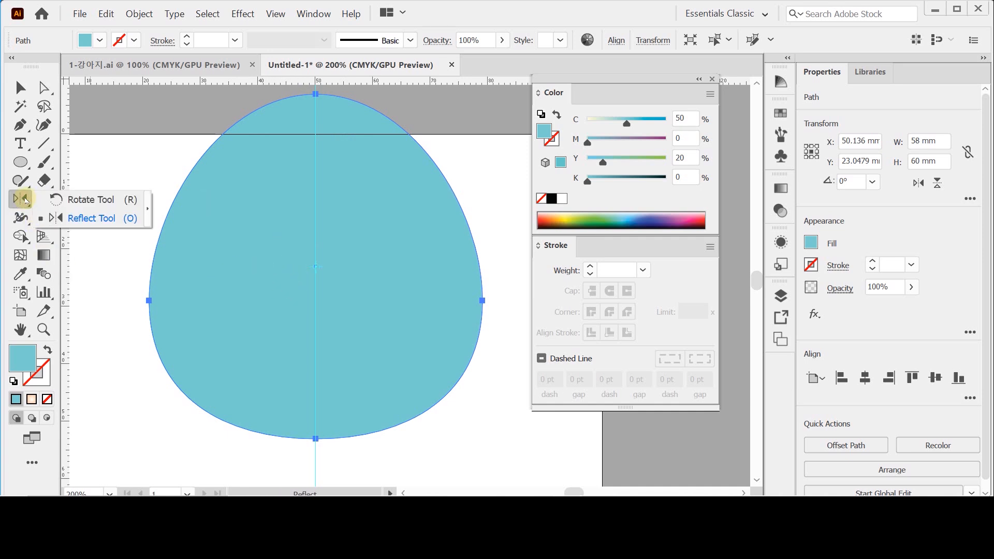
click(55, 200)
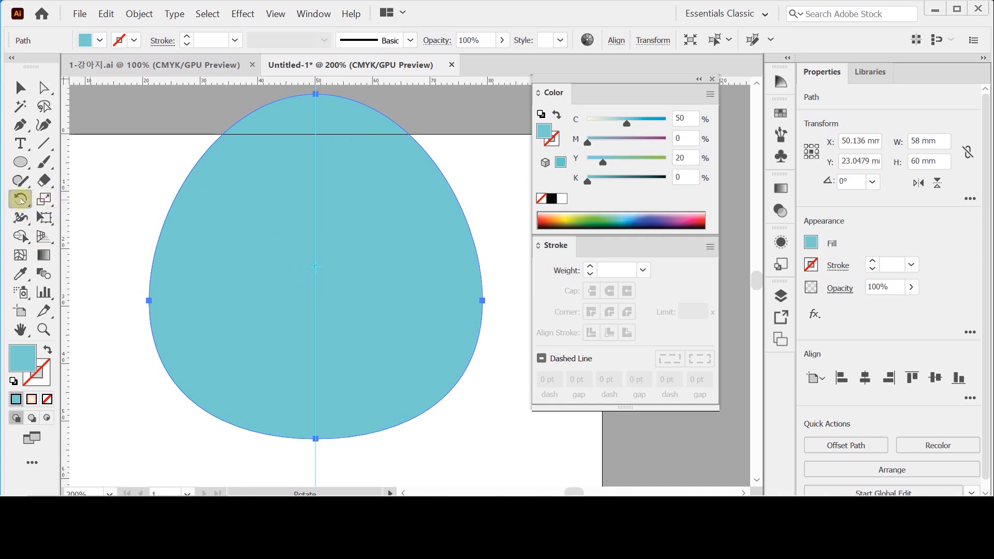
double_click(21, 200)
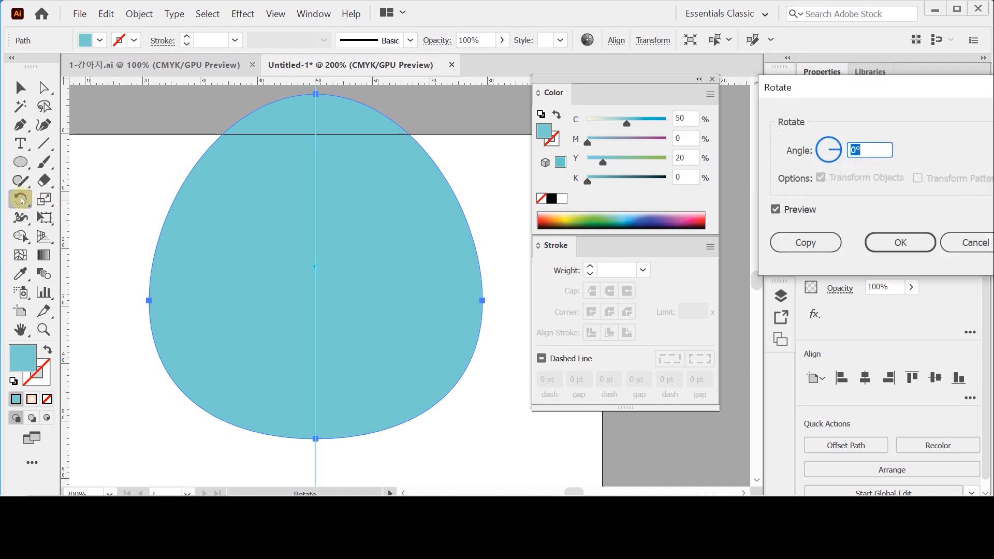
drag(778, 88, 308, 162)
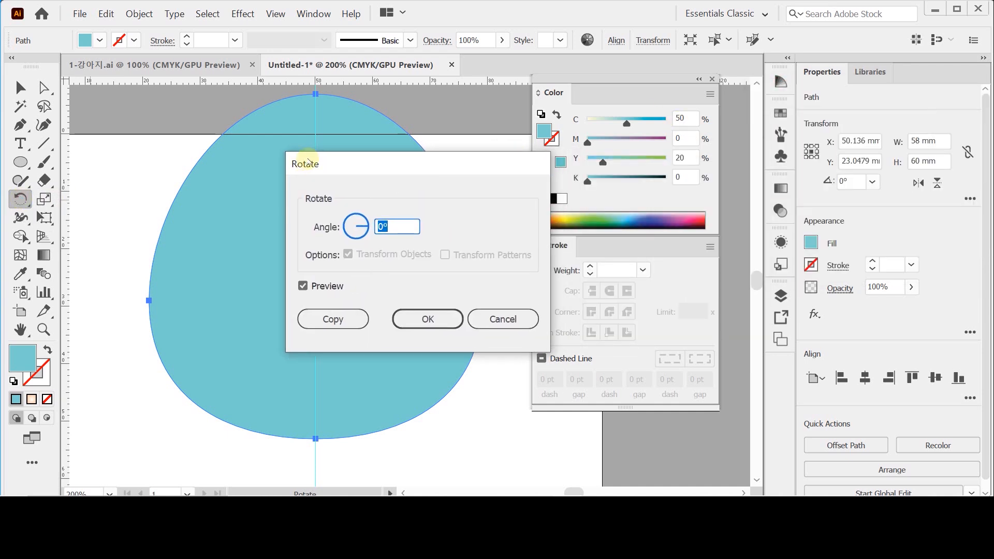
text(90)
click(455, 261)
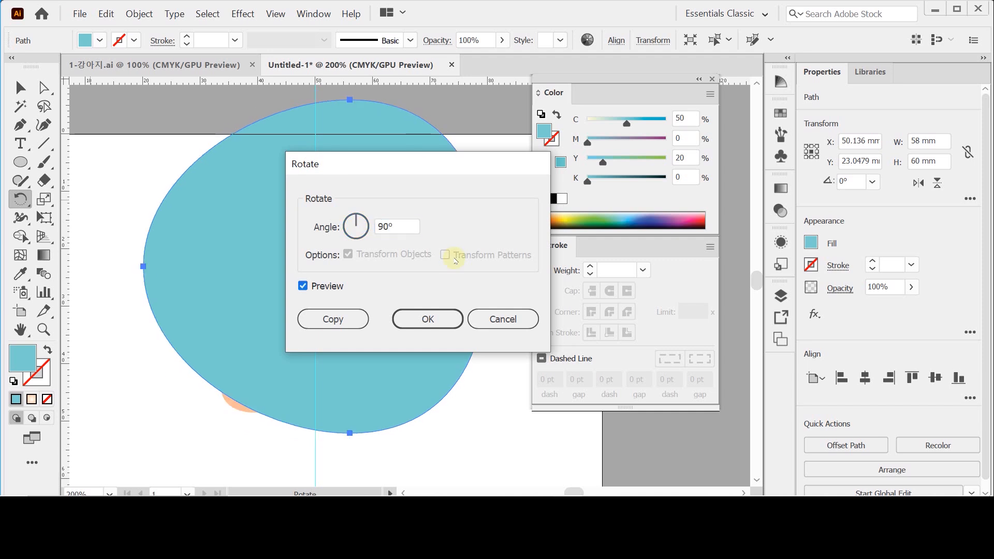
click(413, 320)
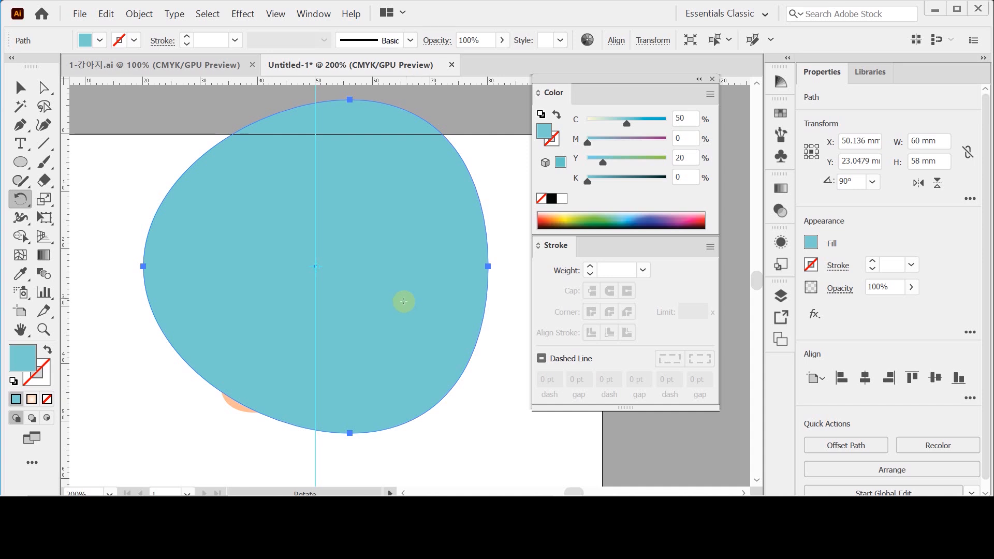
- Send the blue shape to the back and move it about 9 mm down and 2 mm left behind the puppy
right_click(375, 258)
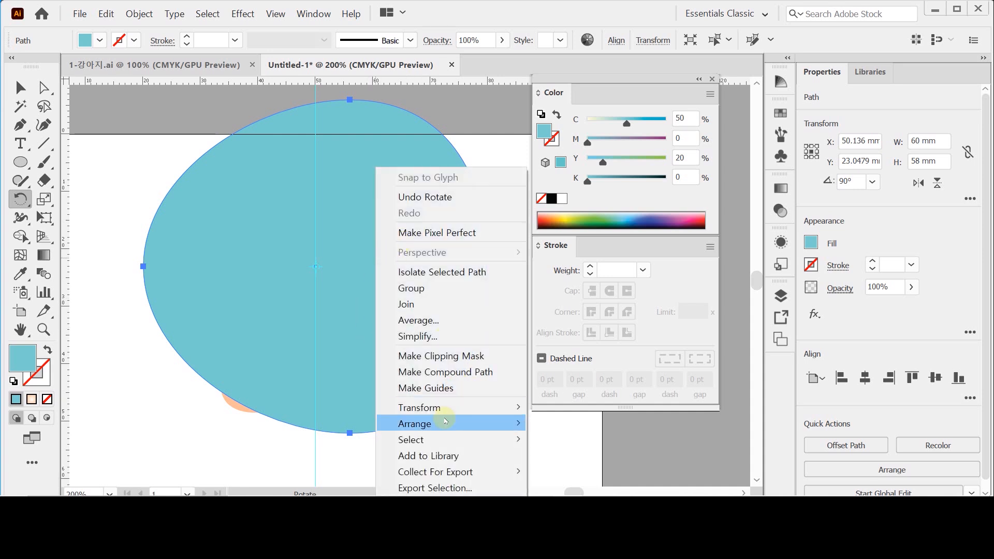
mouse_move(476, 423)
click(560, 407)
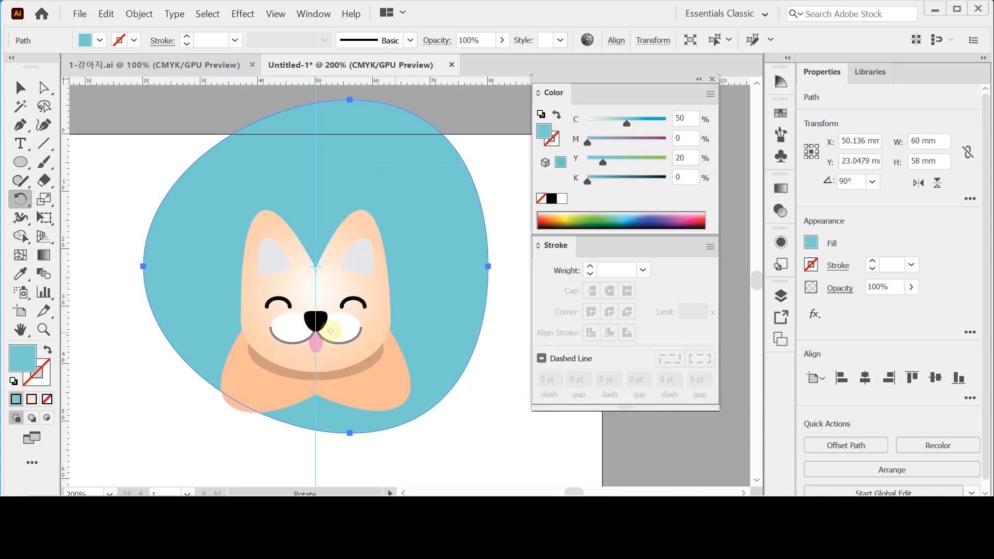
drag(414, 205, 413, 261)
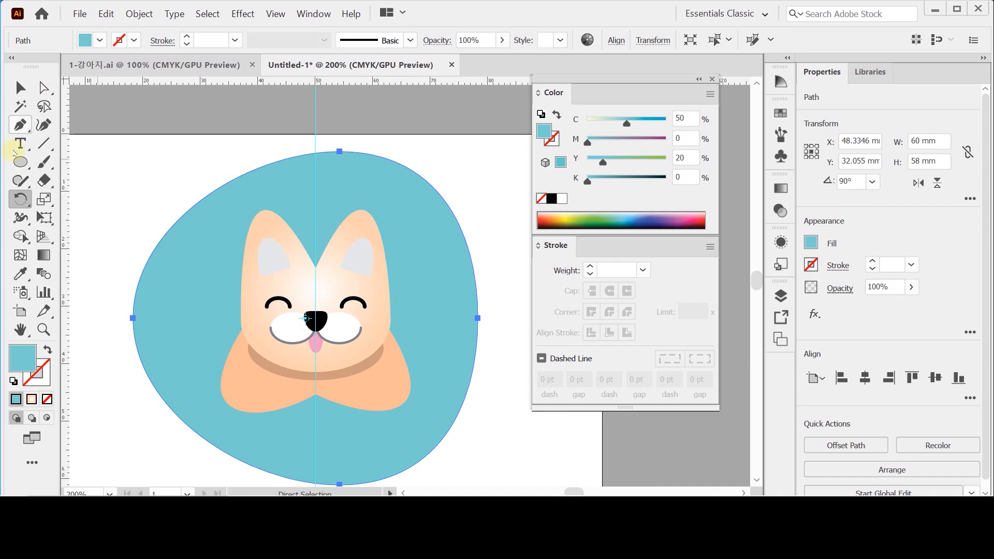
- Add a horizontal placeholder text above the puppy's ears and set its font to Arial Bold
drag(20, 144, 86, 147)
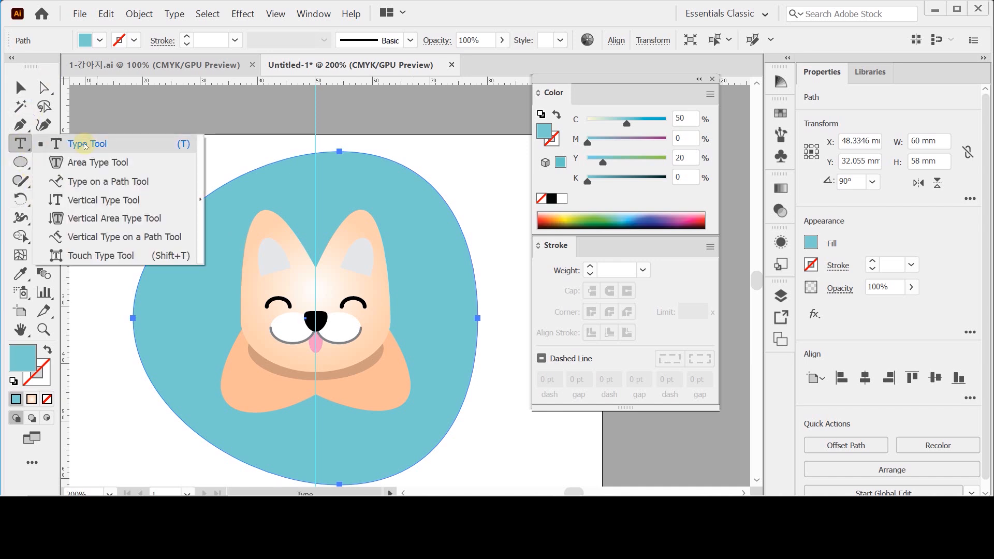
drag(86, 146, 85, 147)
click(214, 160)
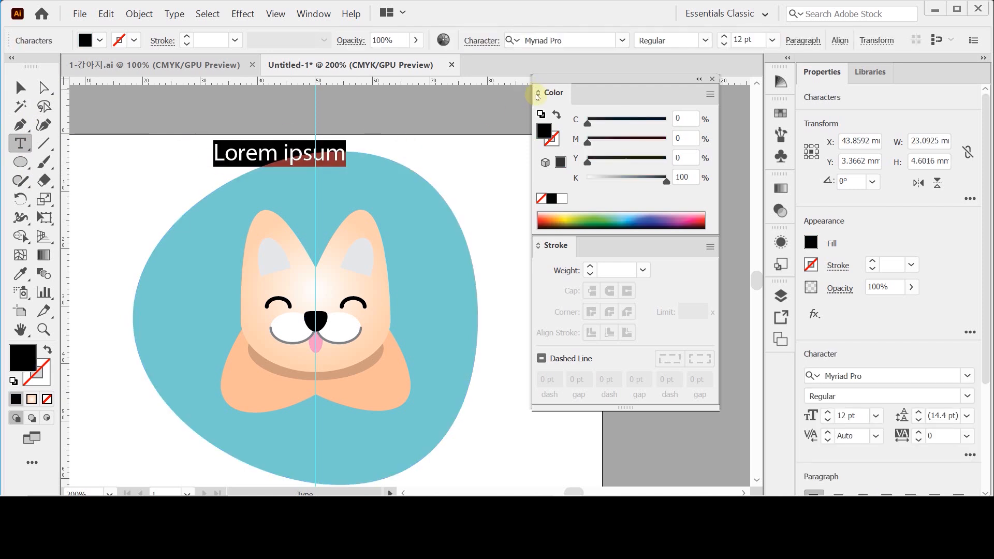
key(ctrl+t)
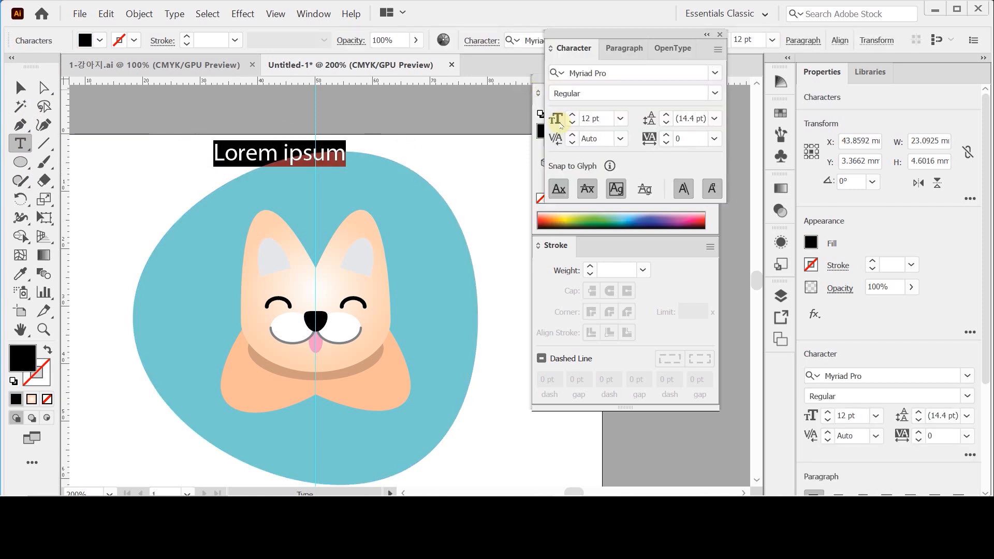
click(660, 75)
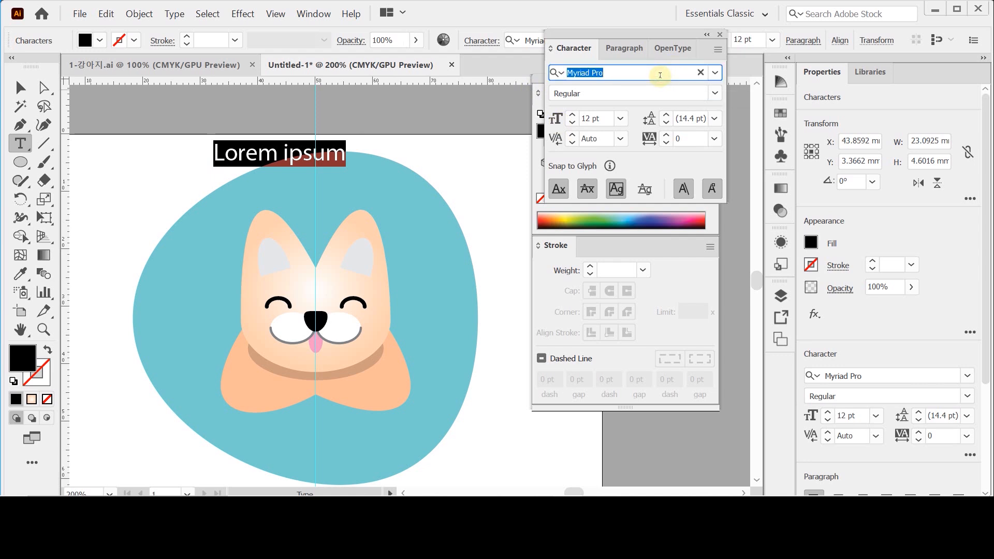
text(a)
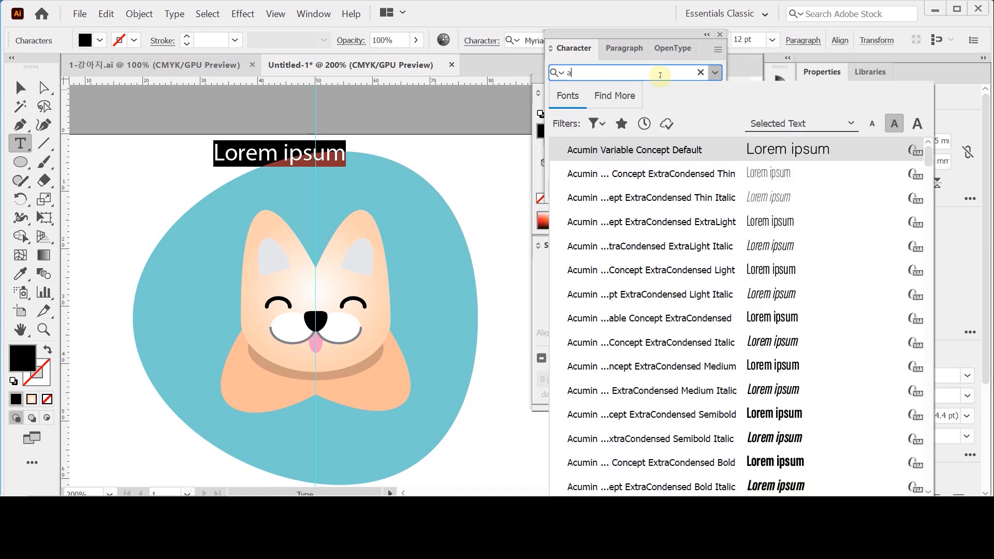
text(ri)
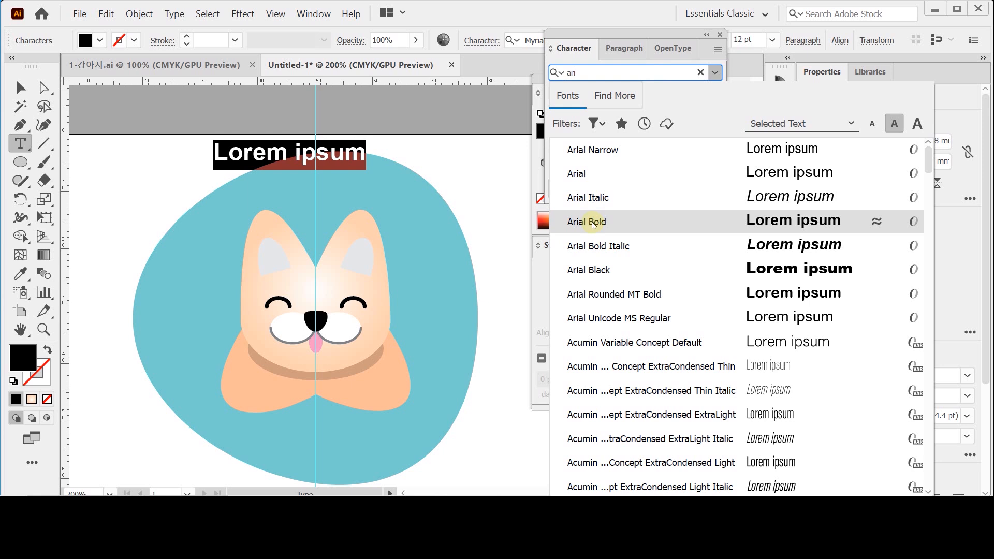
click(594, 223)
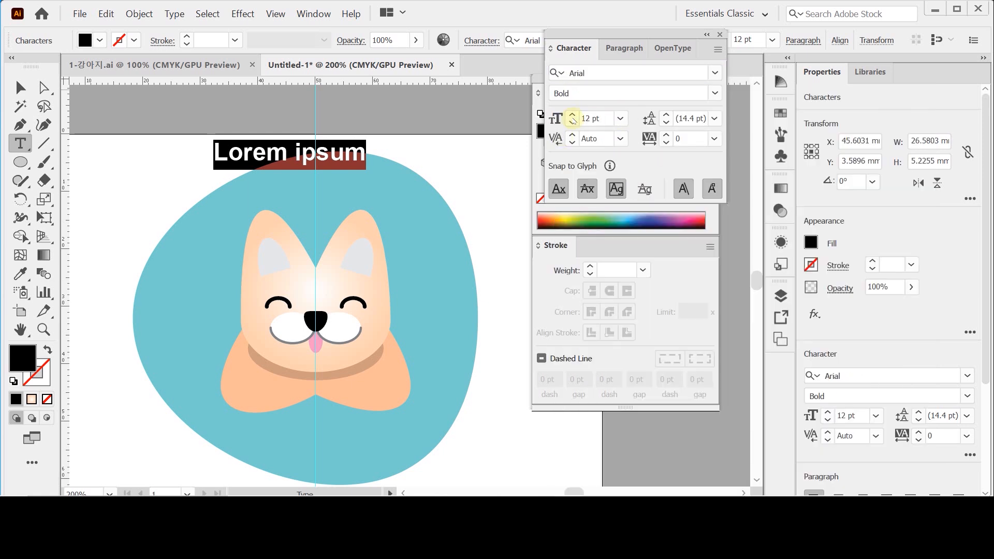
- Set the placeholder text's font size to 15 pt
click(572, 115)
click(572, 115)
click(572, 115)
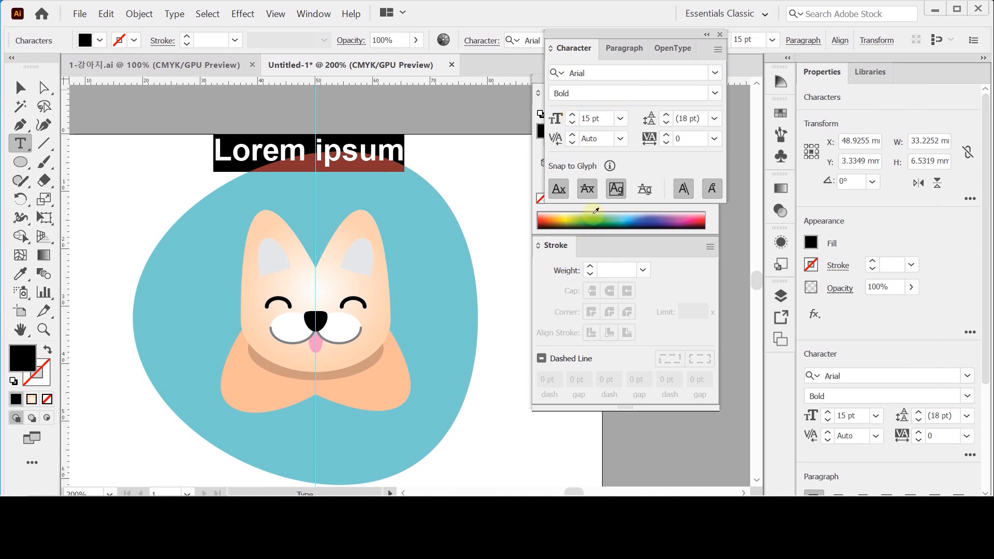
click(551, 48)
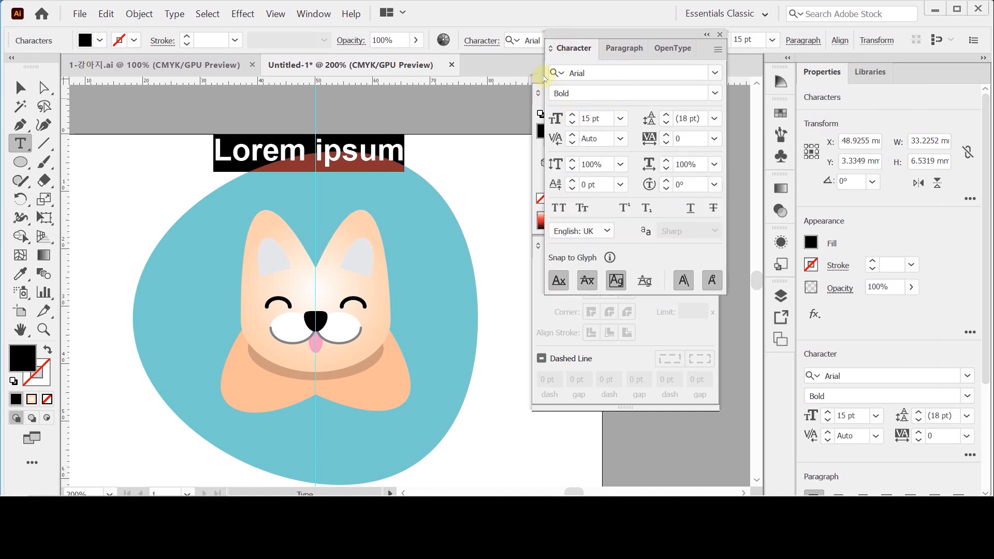
click(571, 49)
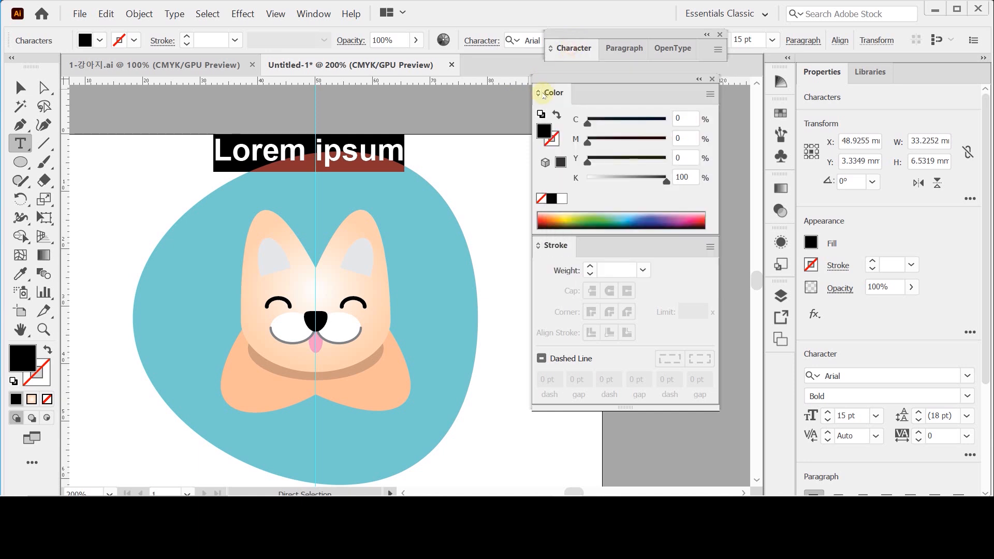
- Fill the placeholder text with purple using C 60, M 80, Y 30, K 0
click(689, 118)
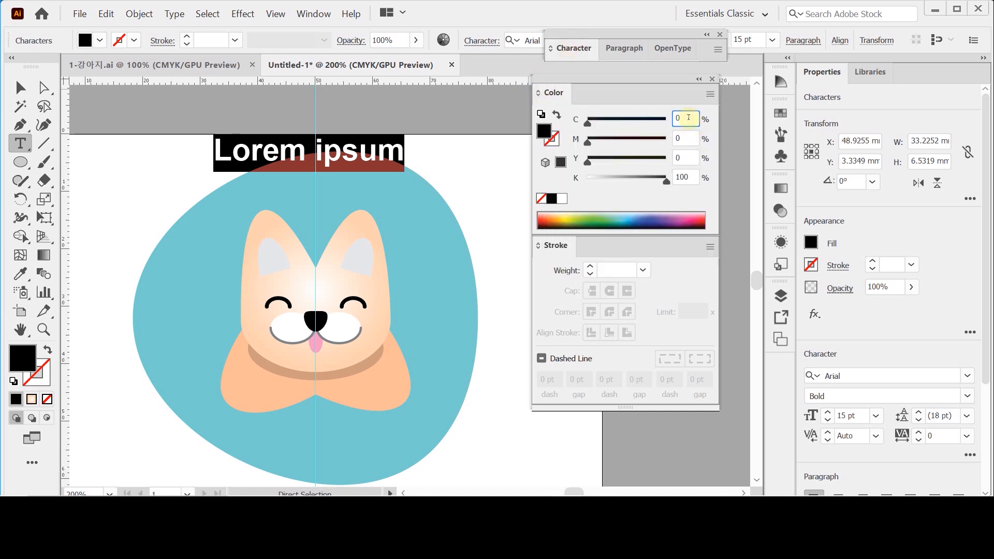
text(60)
key(Tab)
text(50)
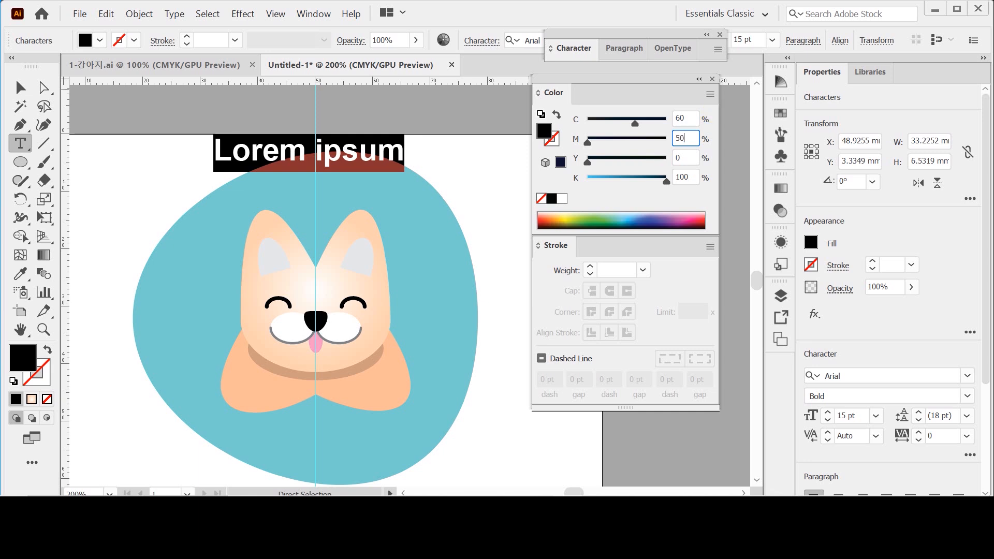
key(Tab)
text(30)
key(Tab)
key(shift+Tab)
key(shift+Tab)
text(80)
key(Tab)
key(Tab)
key(Tab)
key(Tab)
key(Tab)
key(Tab)
text(0)
key(Return)
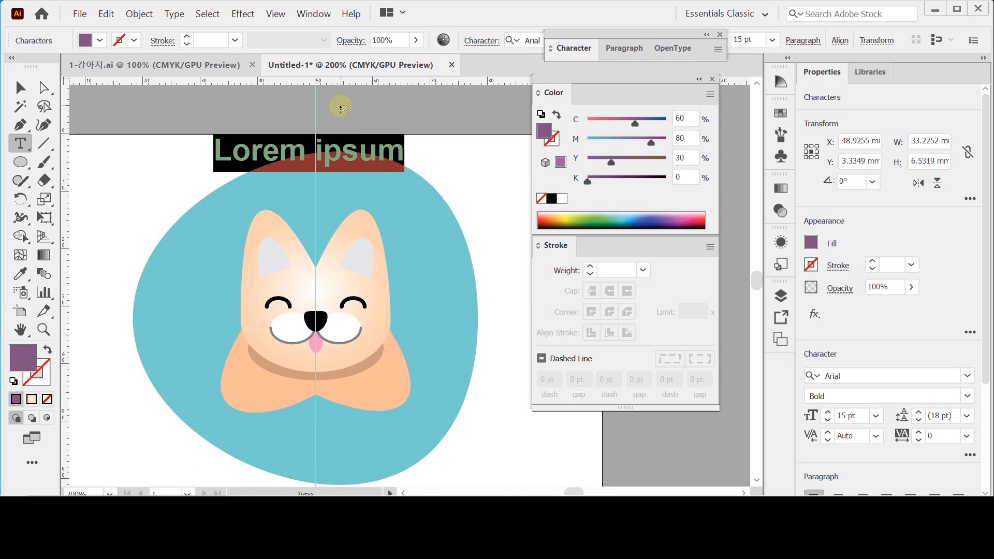
- Replace the placeholder text with "PUPPY" and move it below the puppy's body, onto the lower part of the blue egg
text(PU)
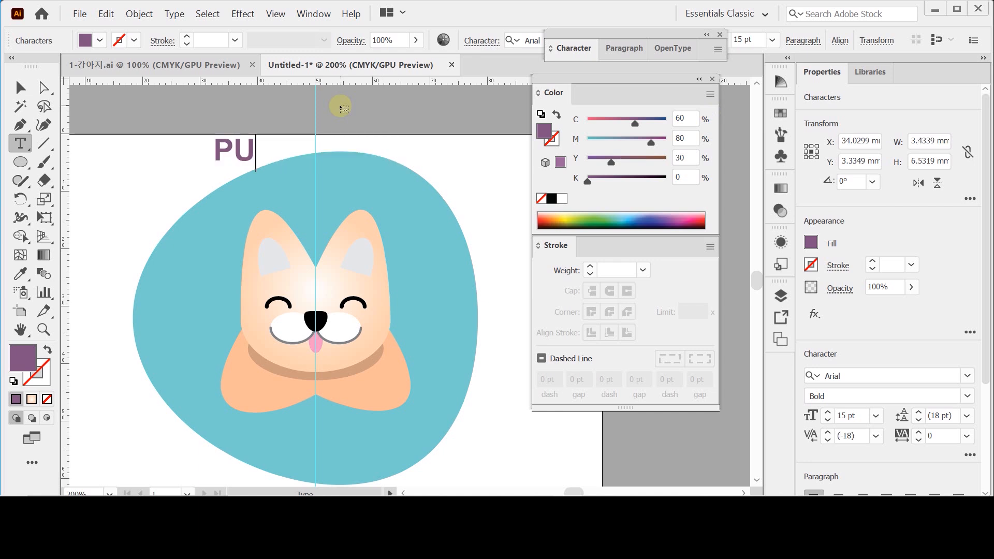
text(PPY)
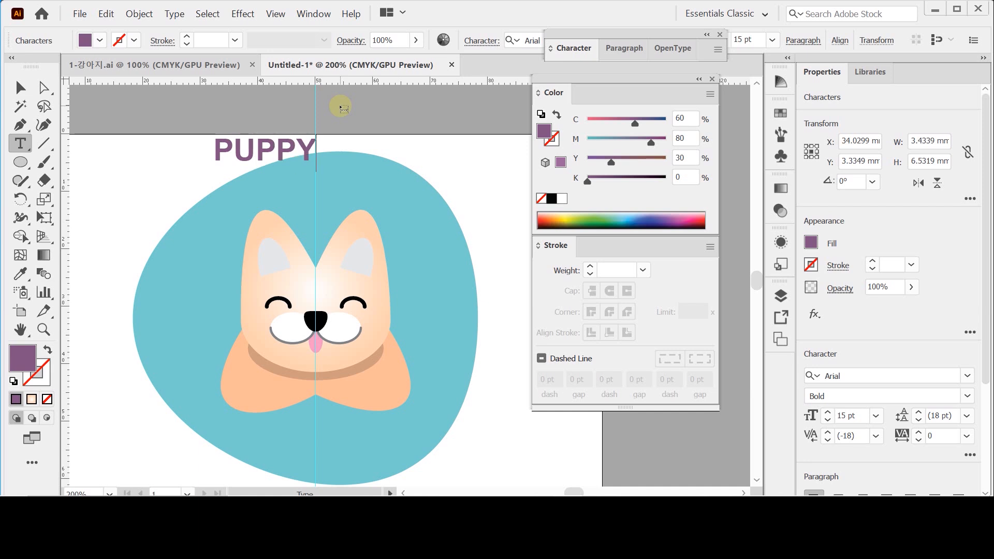
drag(285, 150, 337, 448)
ctrl+click(377, 430)
drag(399, 285, 354, 363)
ctrl+drag(324, 359, 309, 355)
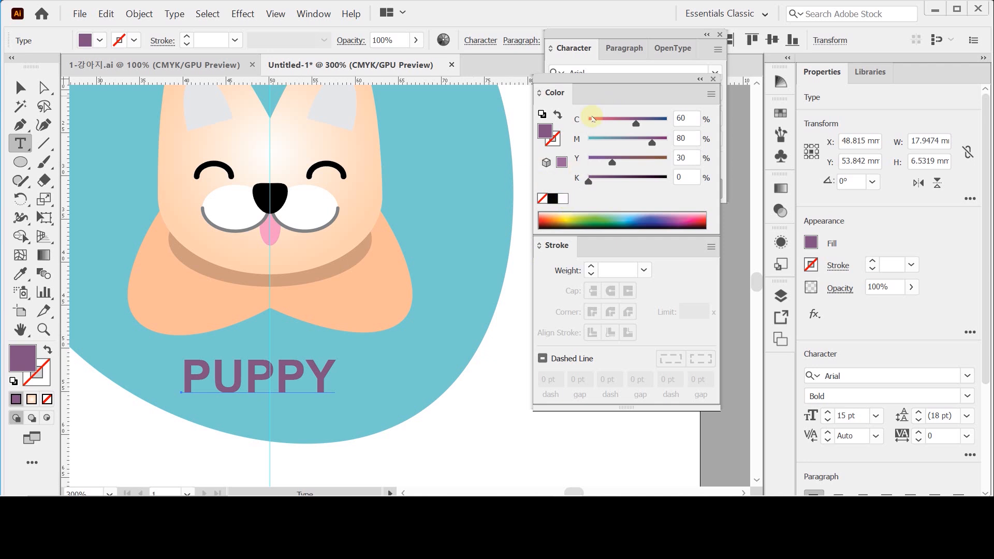
- Give the PUPPY text a white stroke with a weight of 4 pt
click(554, 138)
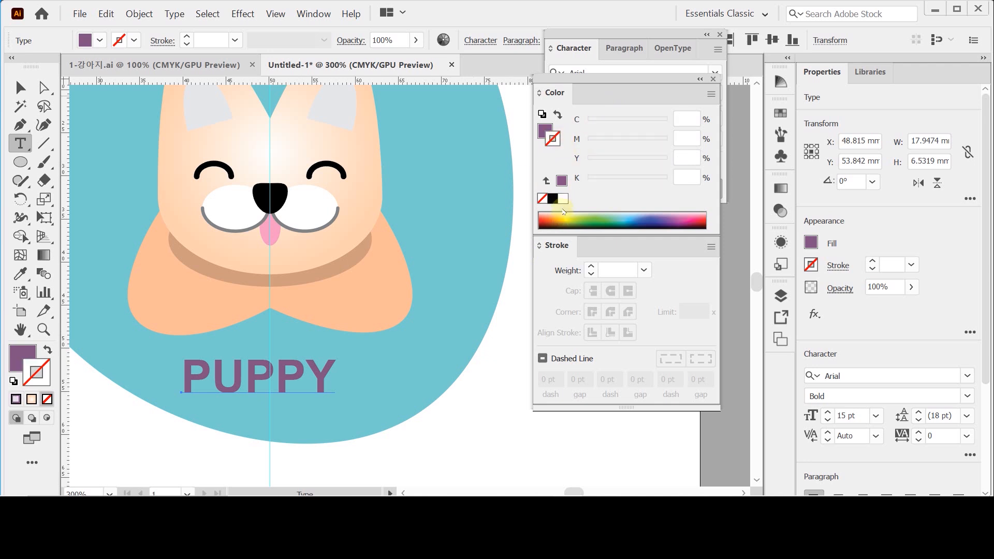
click(563, 199)
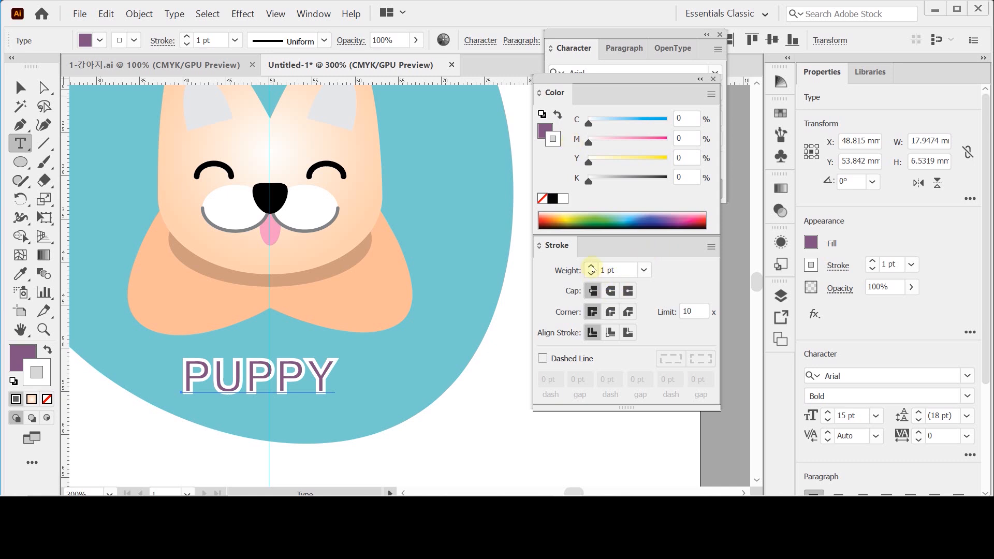
click(590, 266)
click(591, 266)
click(590, 266)
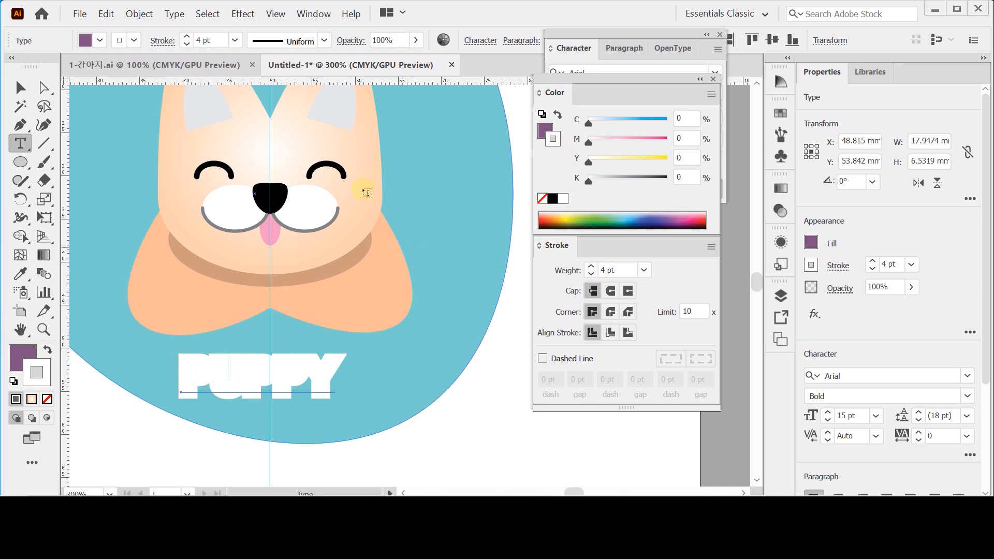
- Paste a copy of the PUPPY text in front of the outlined one, with its stroke set to none
click(104, 14)
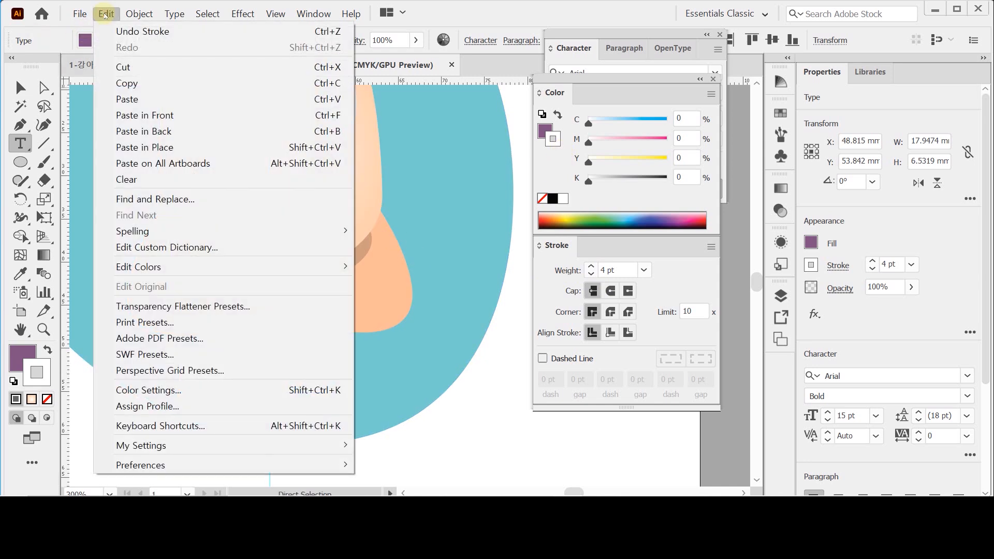
click(188, 117)
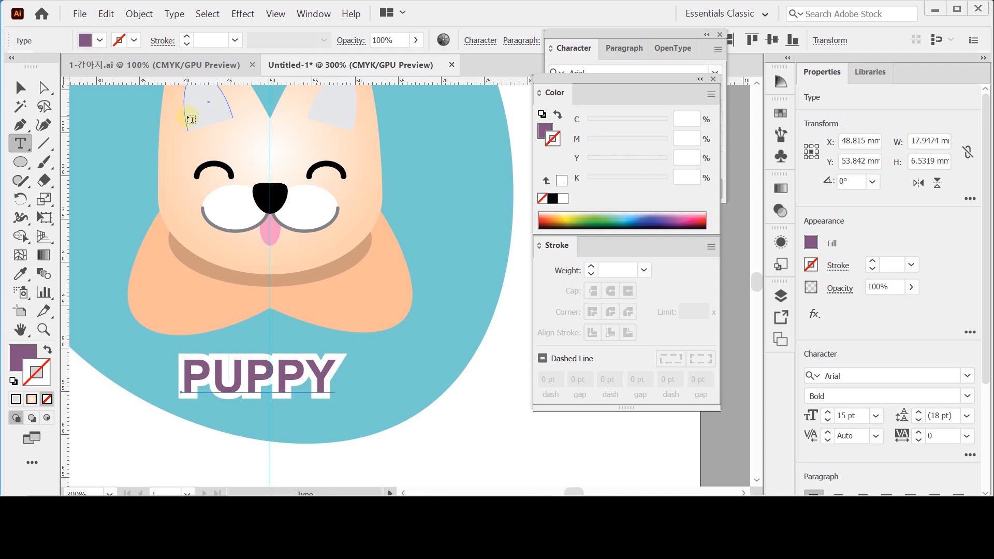
key(ctrl+z)
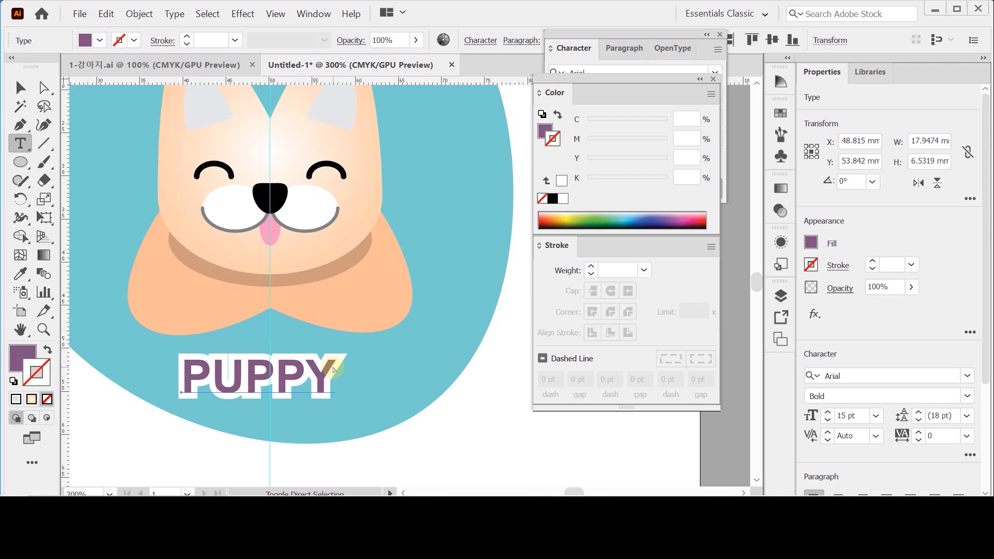
- Select both stacked PUPPY texts and nudge them 1 mm to the right to center them on the vertical guide, then deselect
click(20, 87)
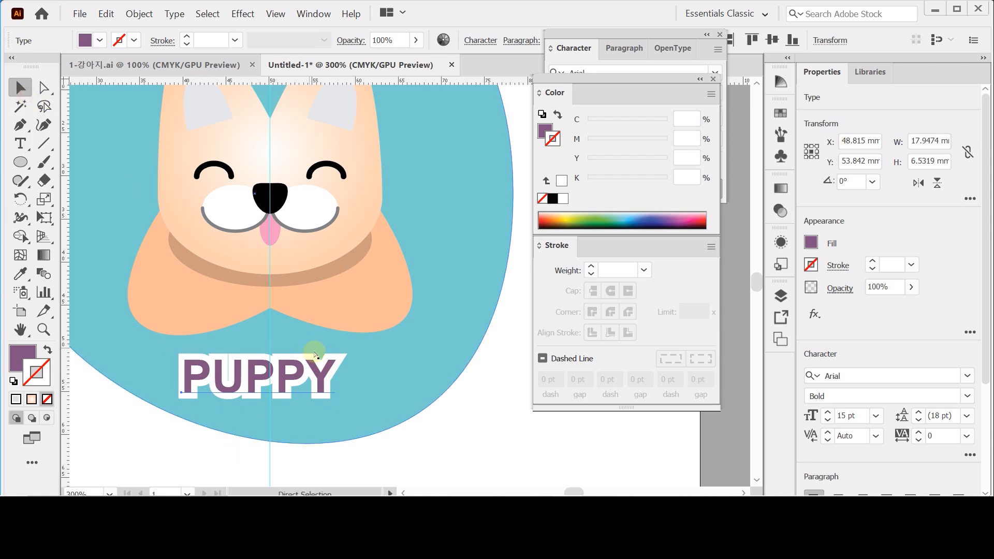
key(ctrl+y)
click(306, 386)
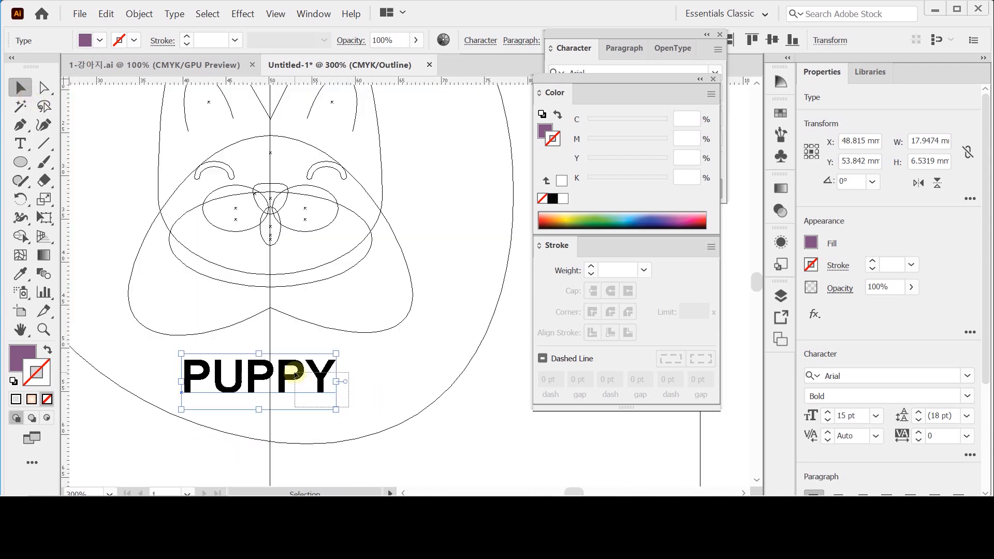
key(ctrl+y)
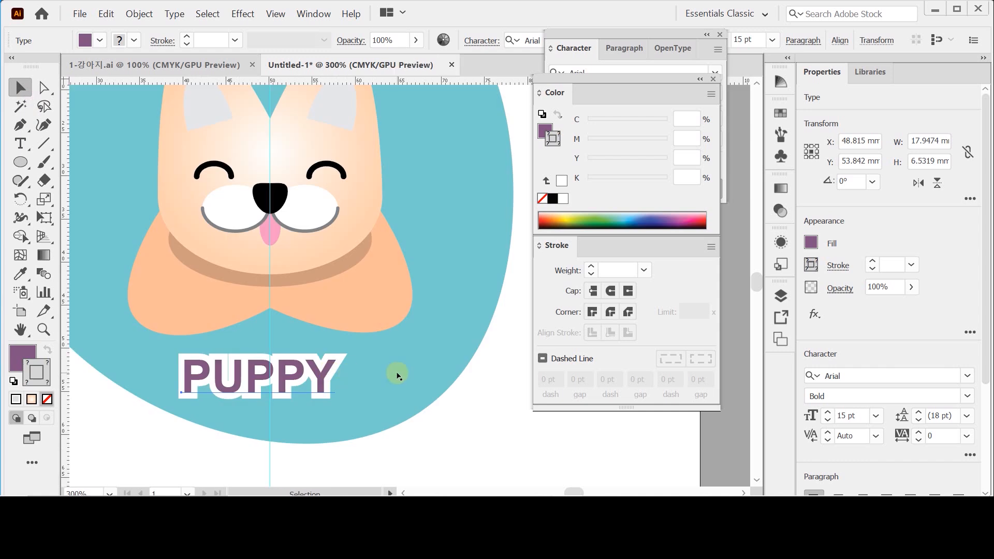
key(Right)
key(Right)
key(Right)
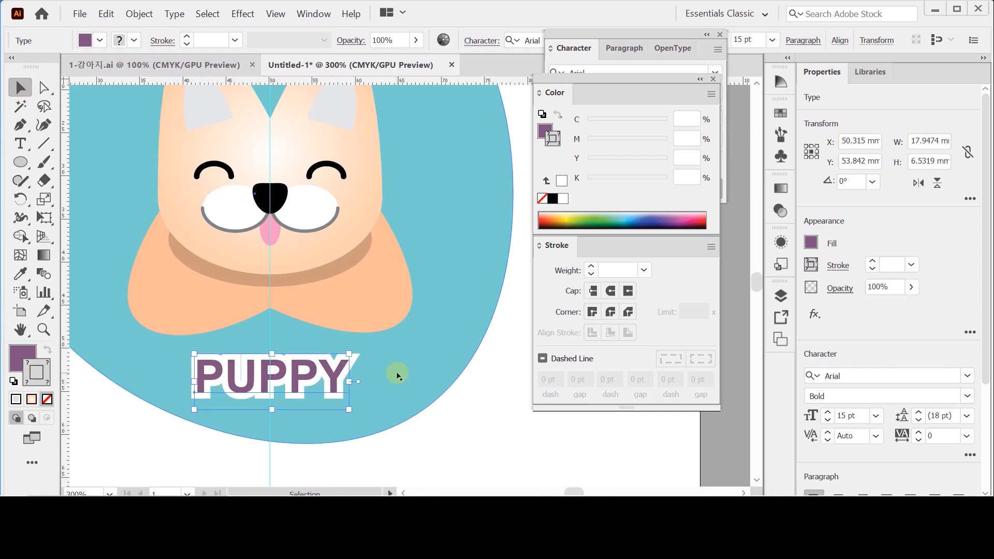
key(Left)
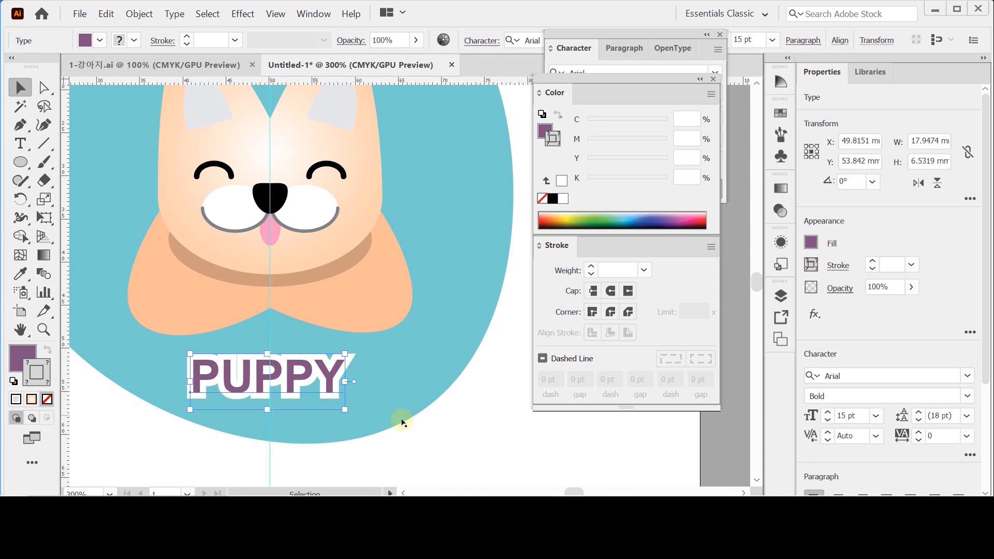
click(455, 426)
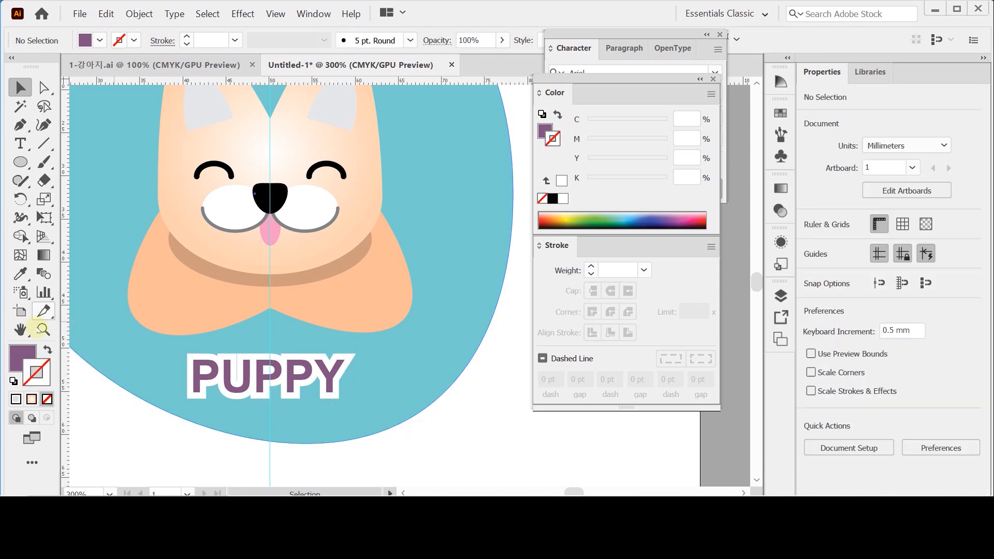